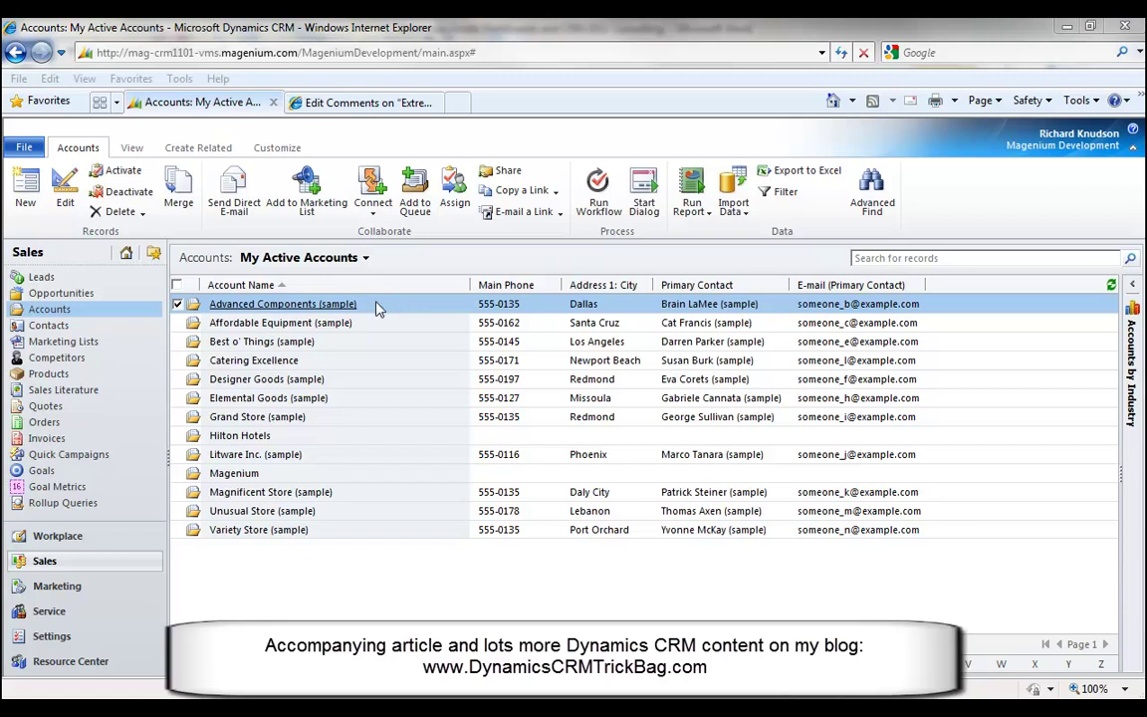
- Open the Advanced Components (sample) account and set its Relationship Type to Competitor
click(309, 305)
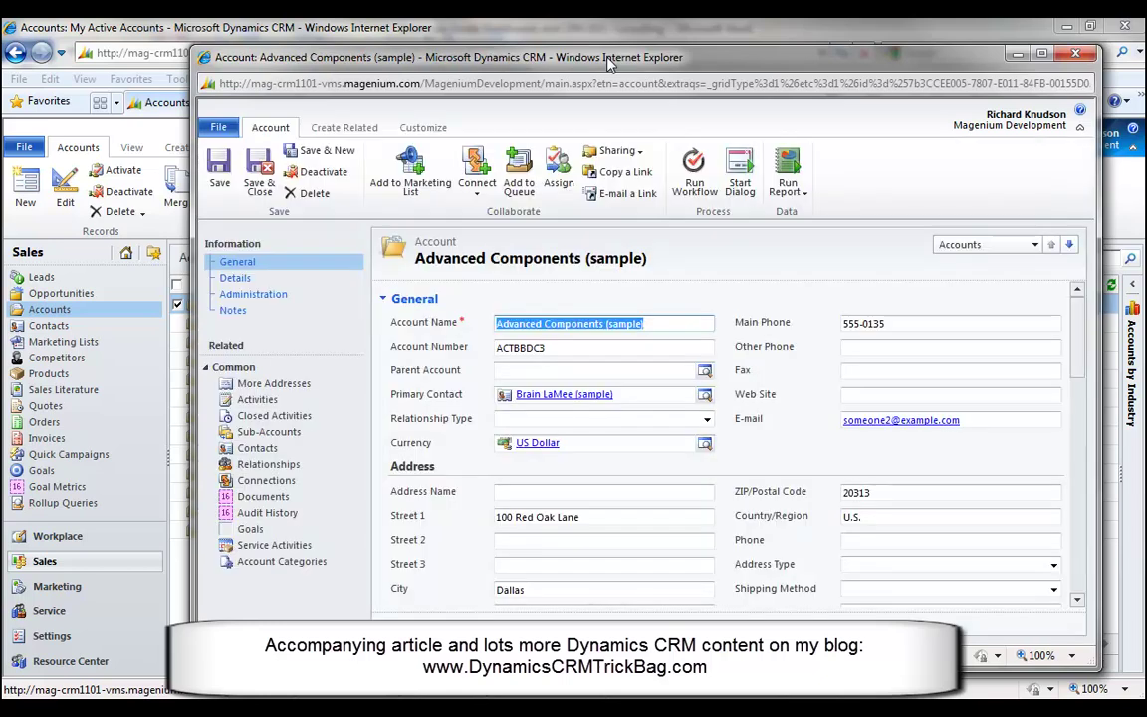
drag(193, 49, 171, 112)
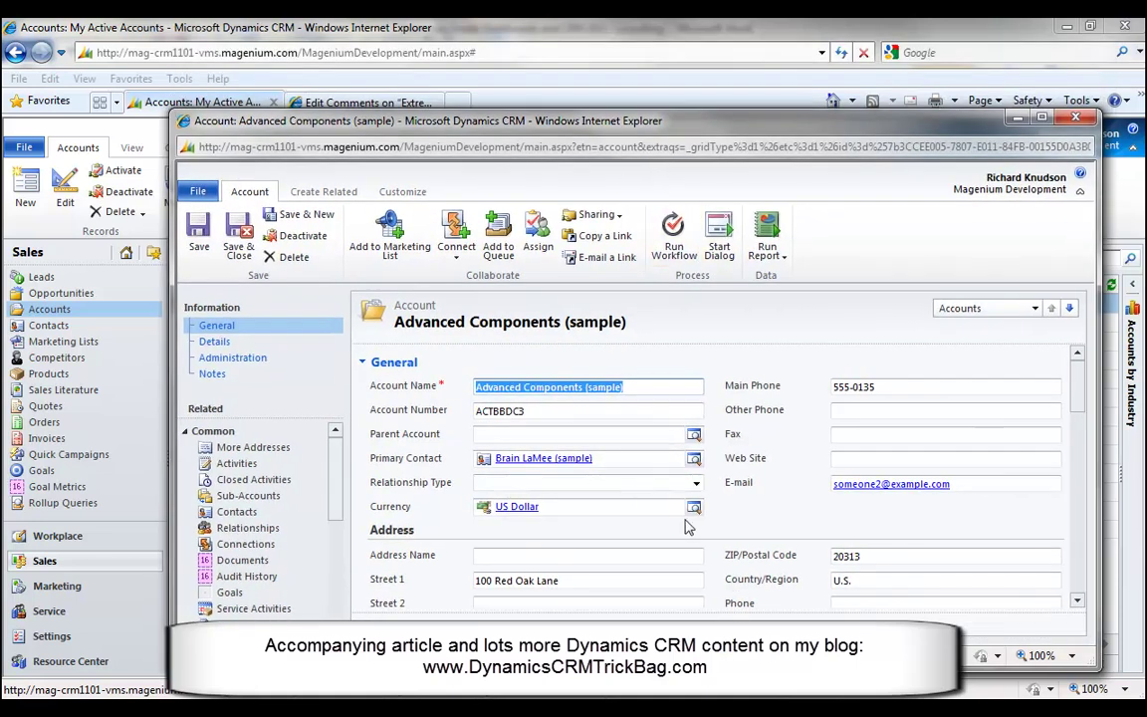
click(696, 483)
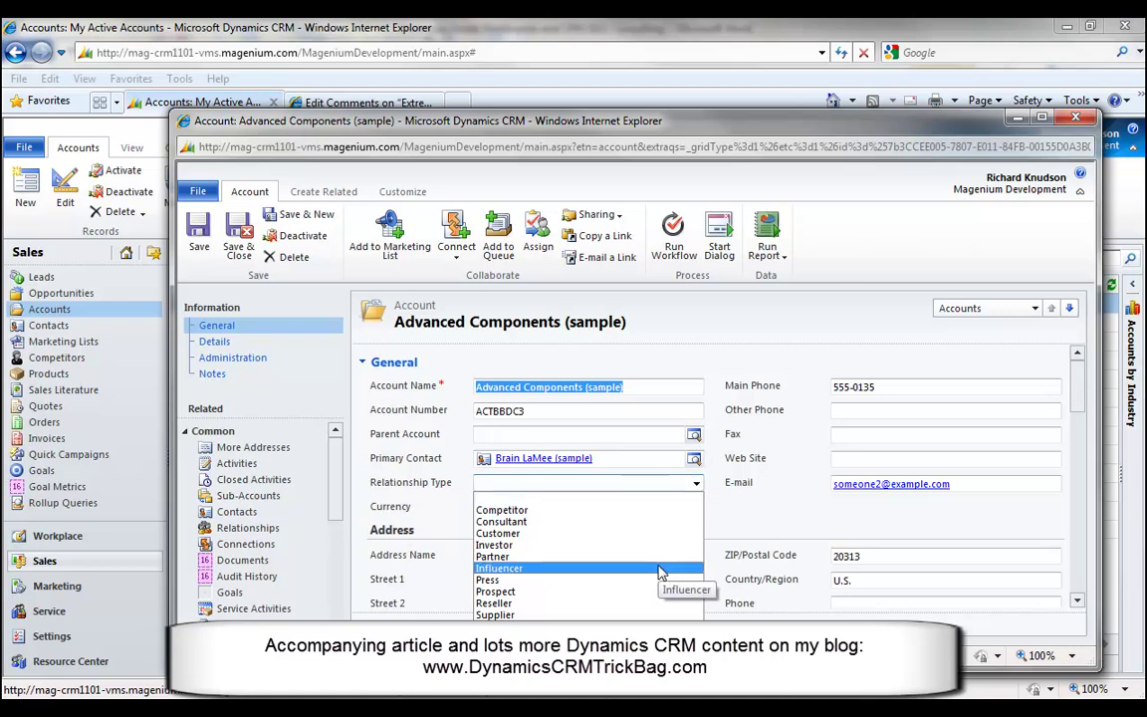
click(554, 511)
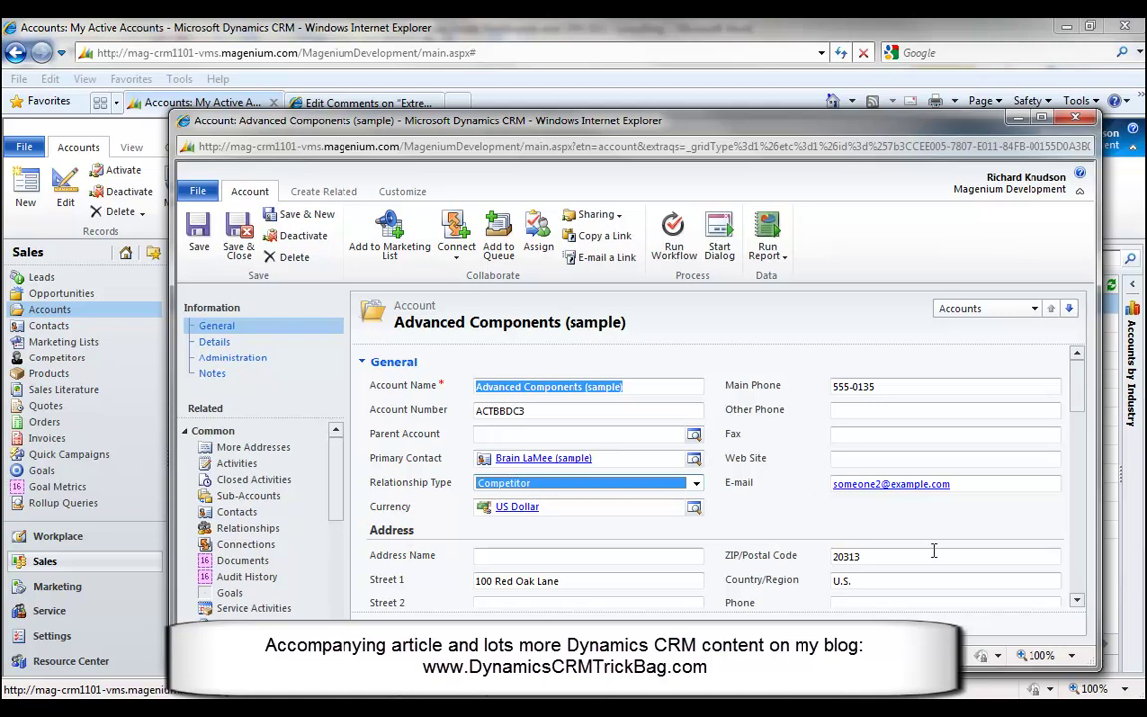
- Try to select more than one territory in the account's Territory lookup, and reopen the Relationship Type options
scroll(1077, 585, down, 5)
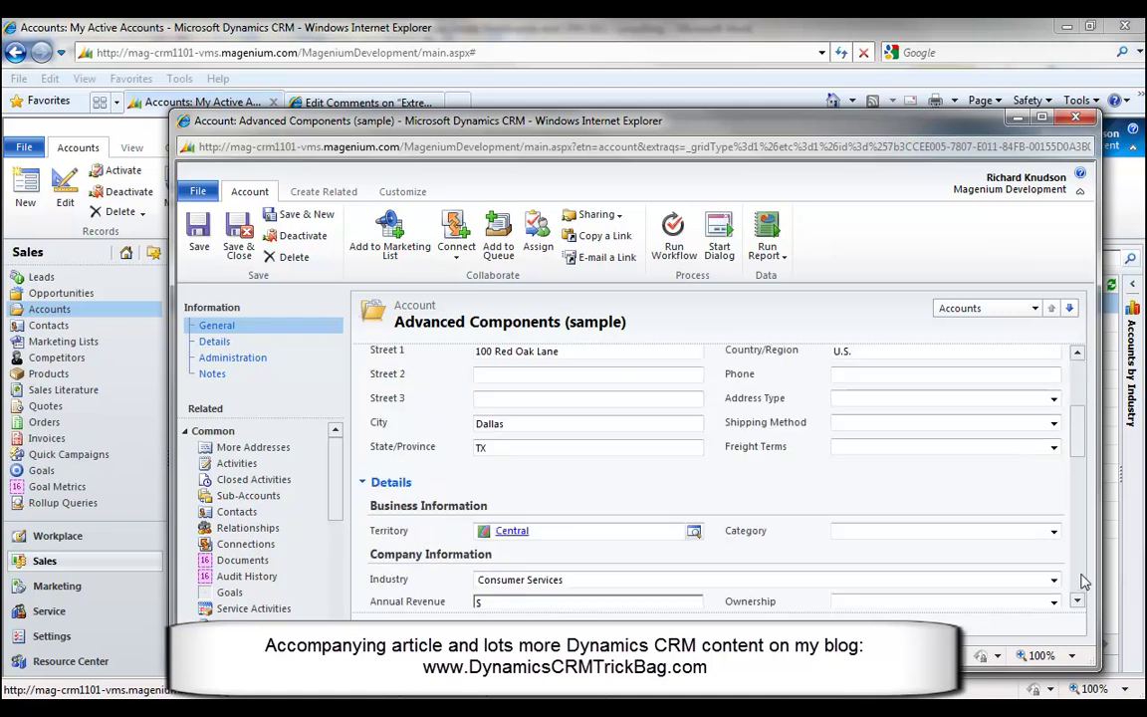
click(652, 539)
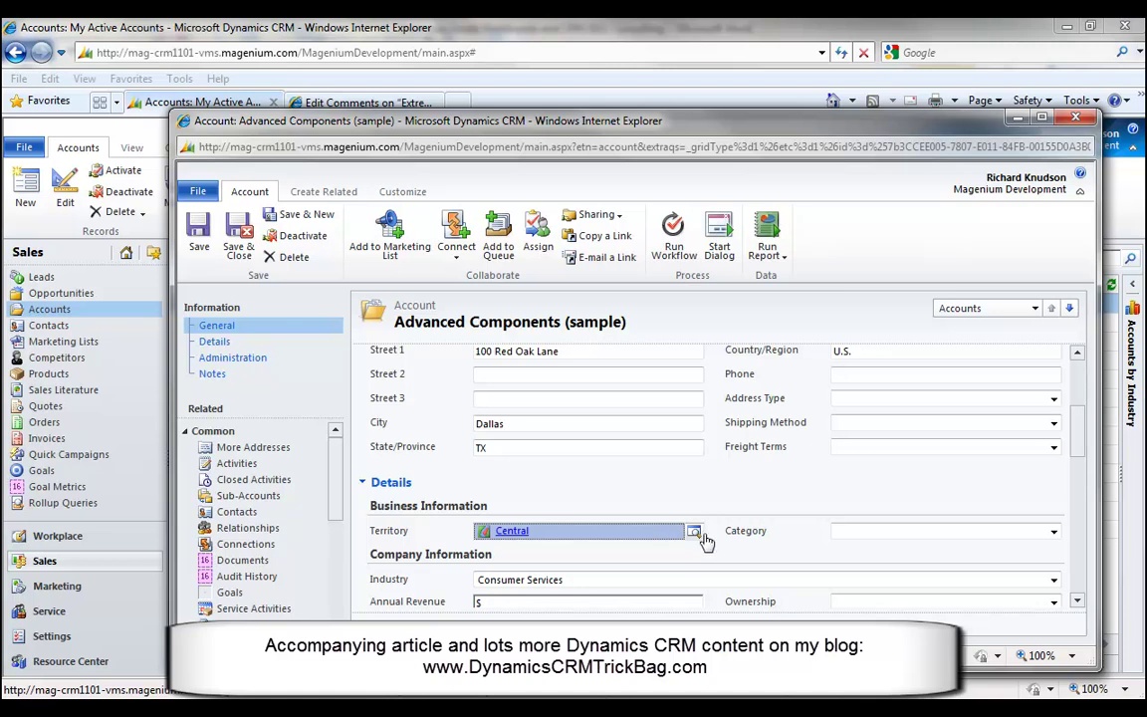
click(695, 536)
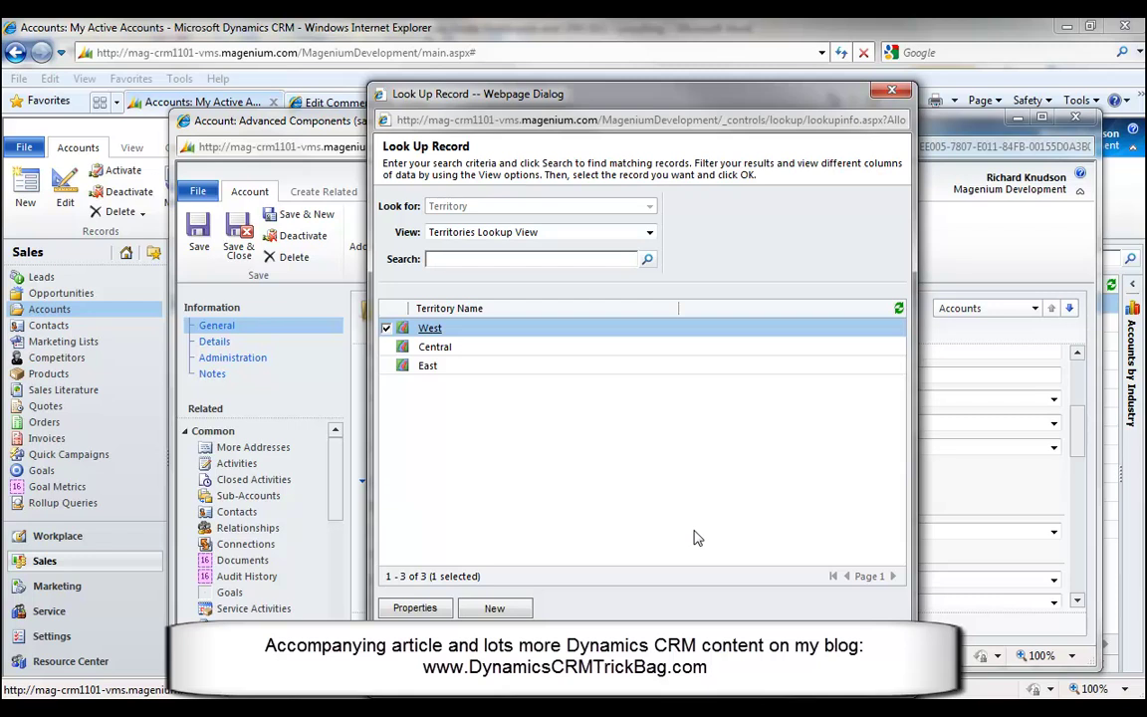
click(387, 348)
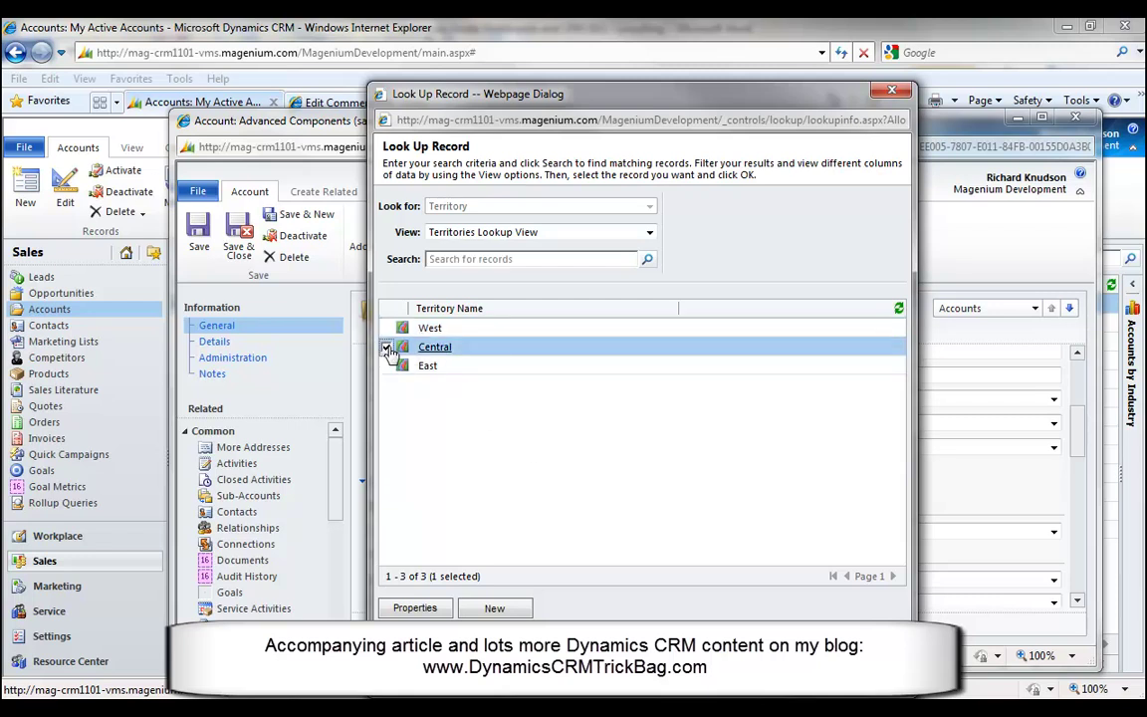
click(386, 308)
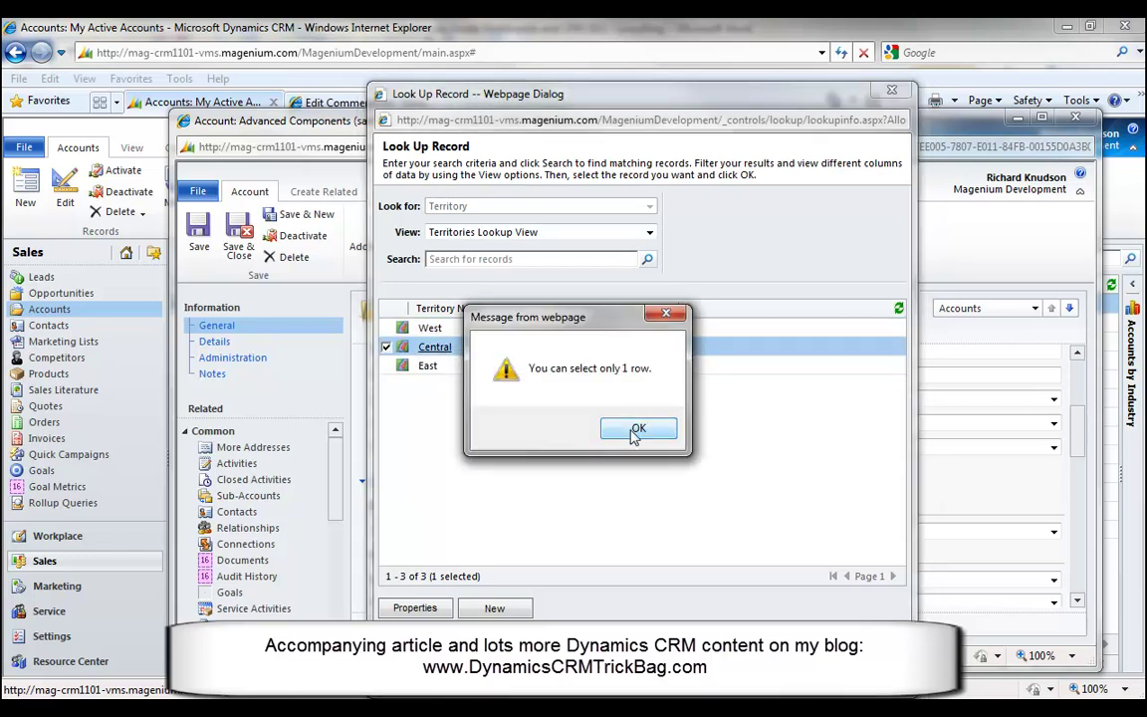
click(638, 429)
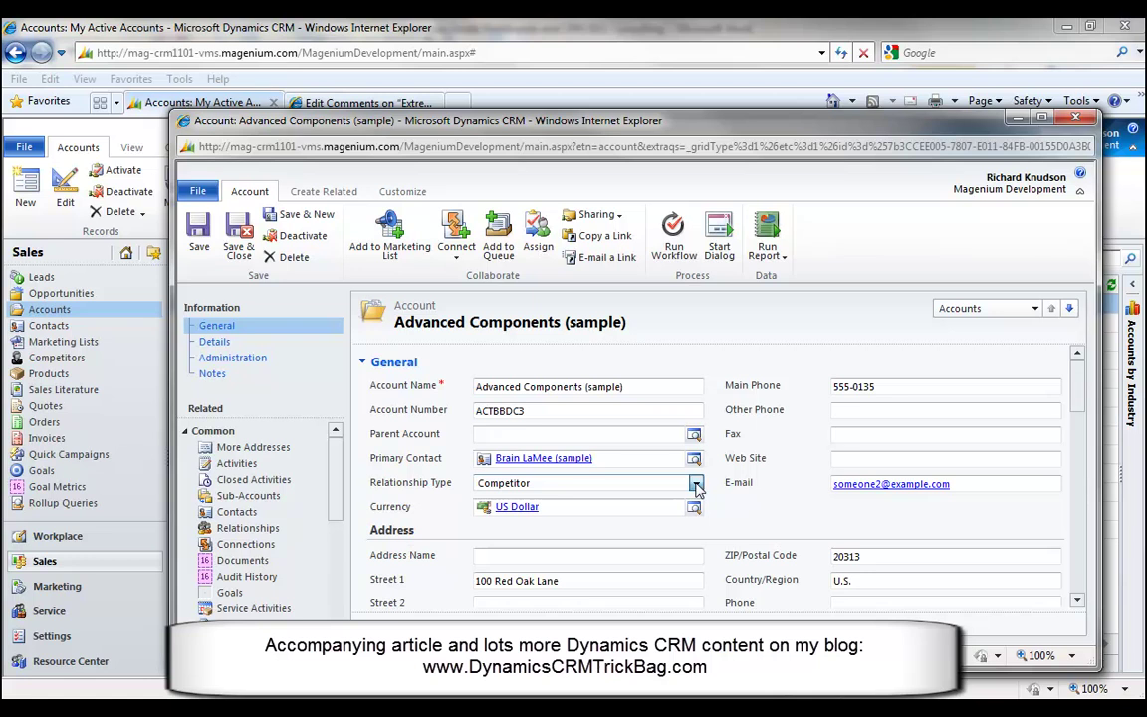
click(696, 484)
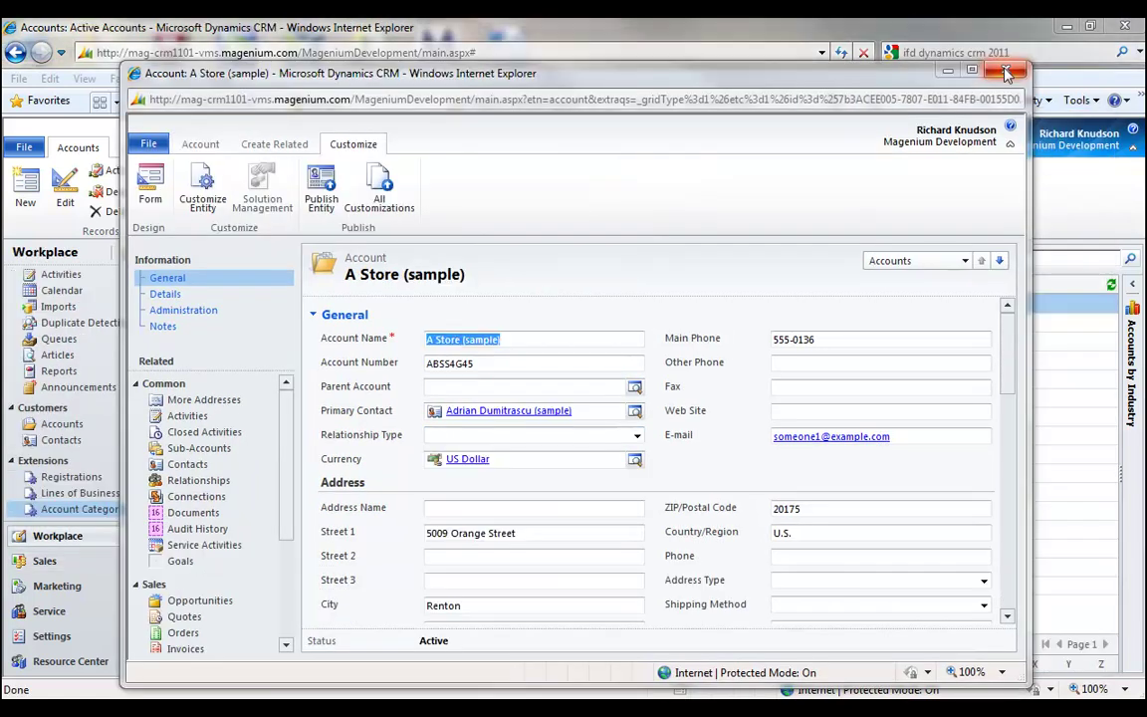
- Close the account record, examine the Active Account Categories view and return to the Active Accounts view
click(1005, 72)
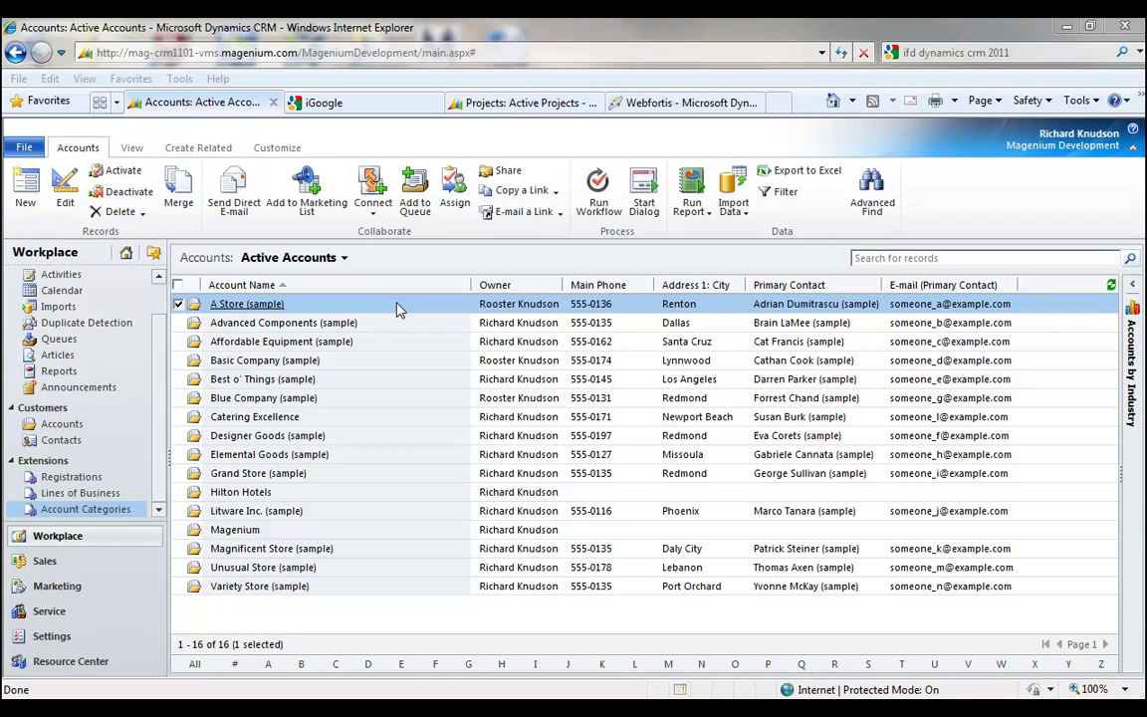
click(155, 255)
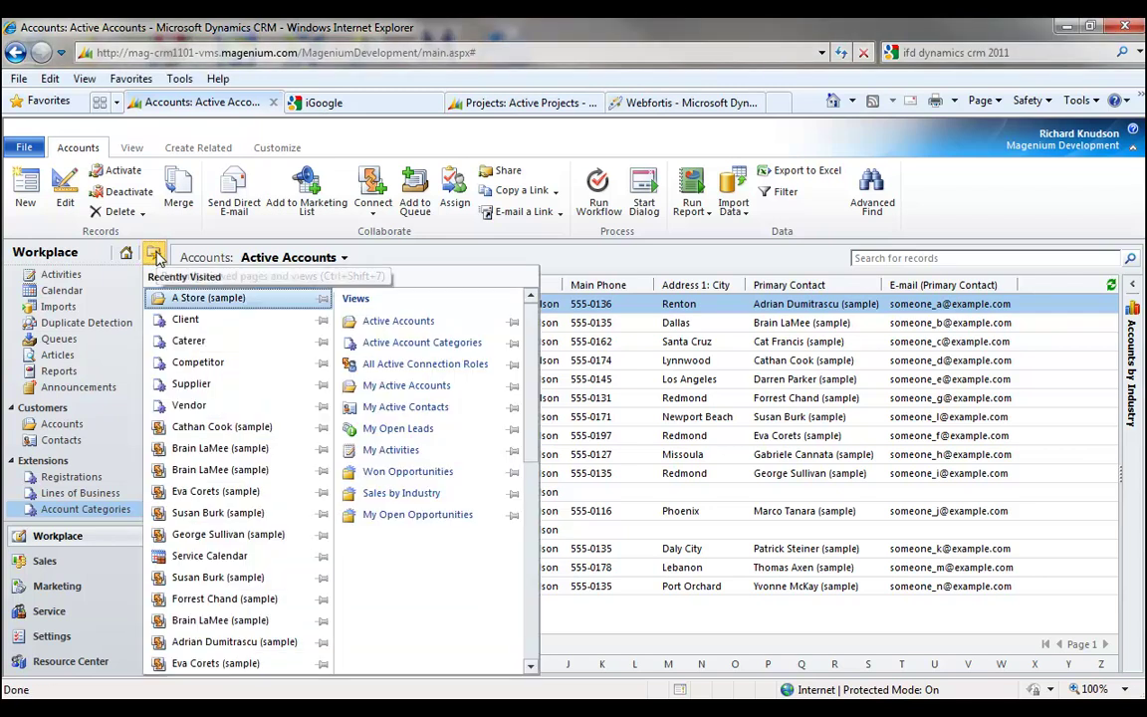
click(444, 343)
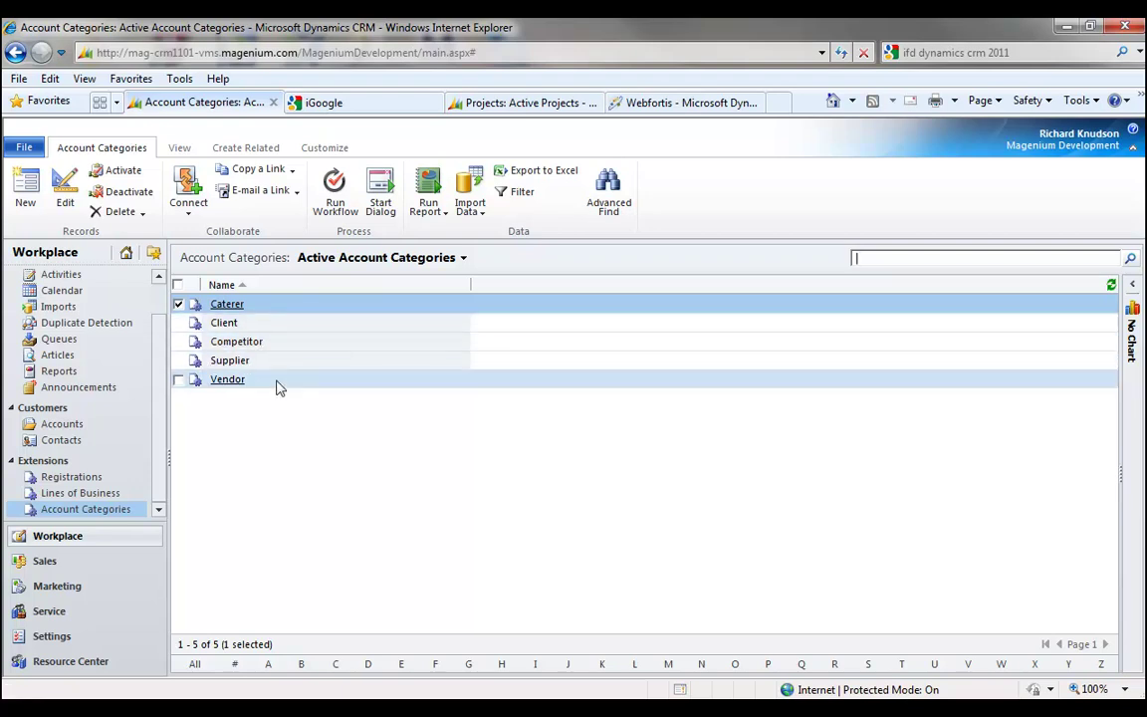
click(156, 254)
click(398, 338)
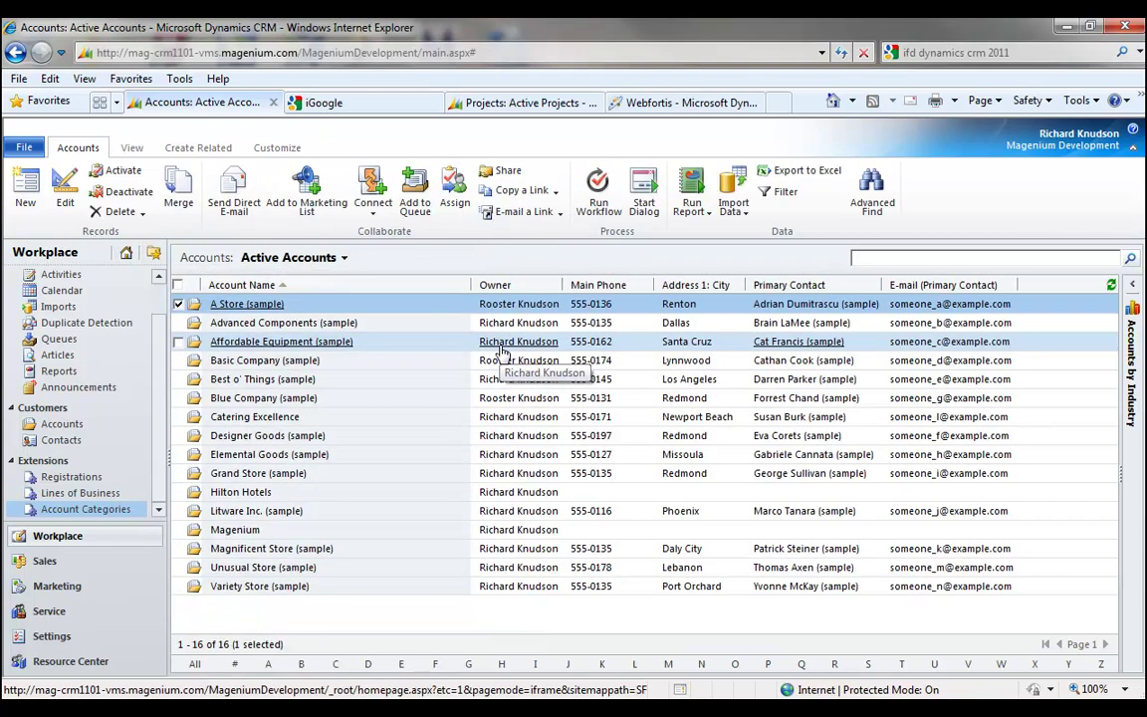
- Open the A Store (sample) account and go to the N:N relationships in the Account entity's customization
click(244, 305)
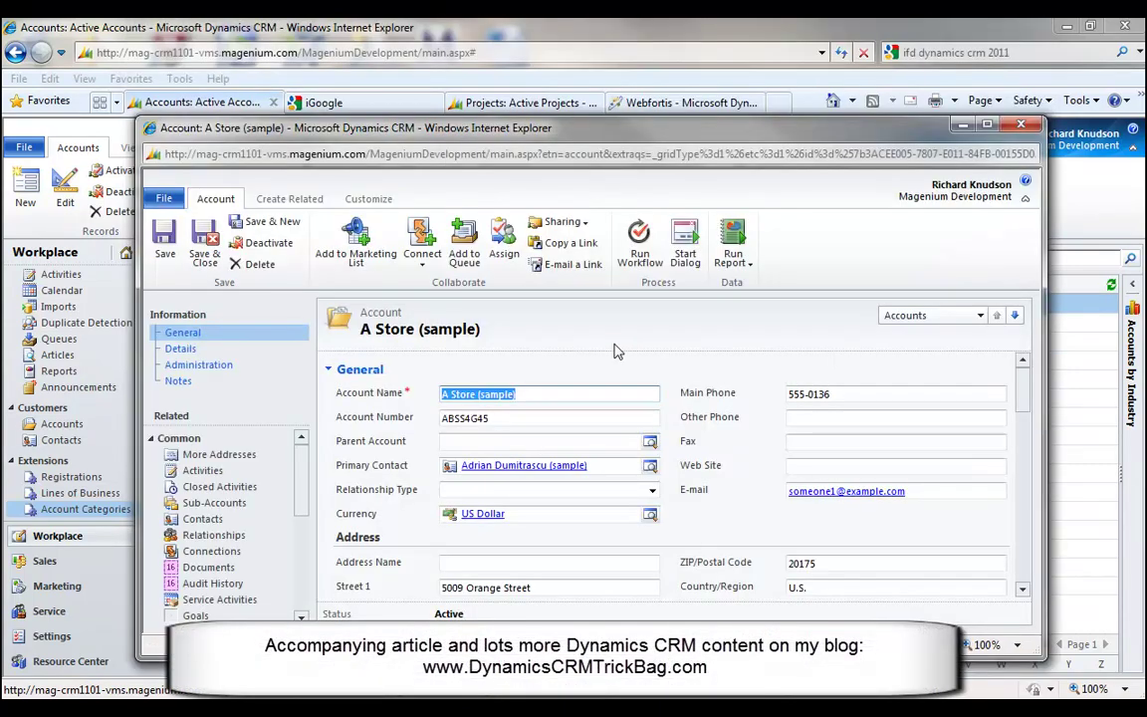
click(383, 204)
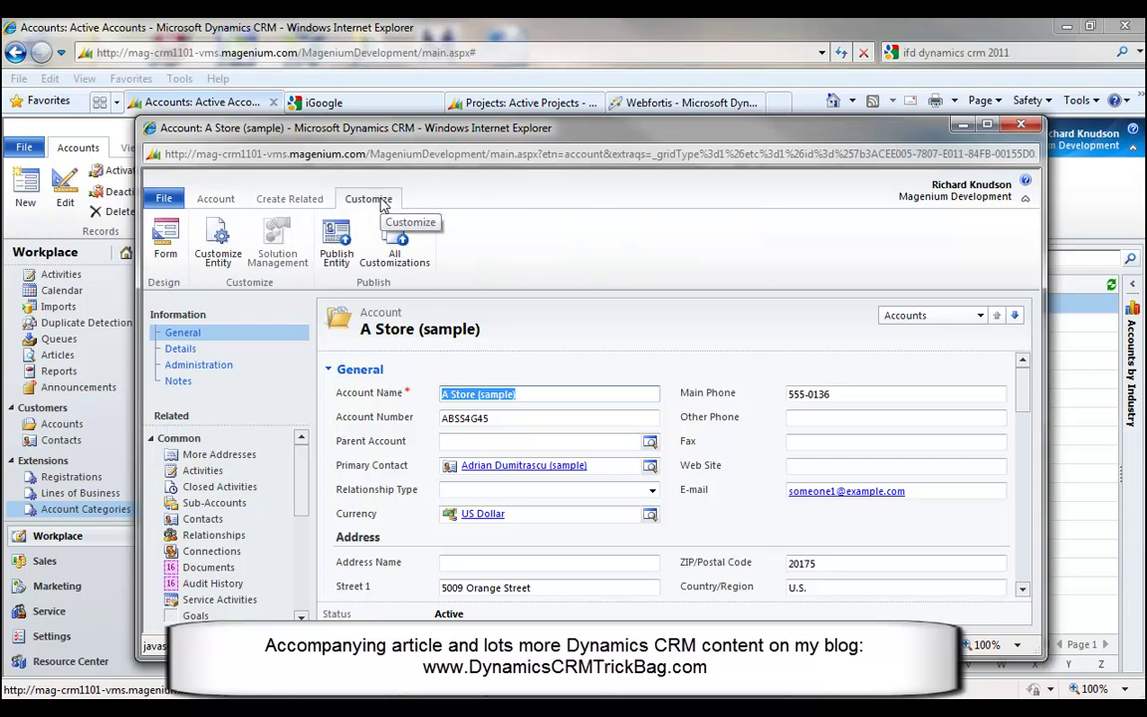
click(218, 237)
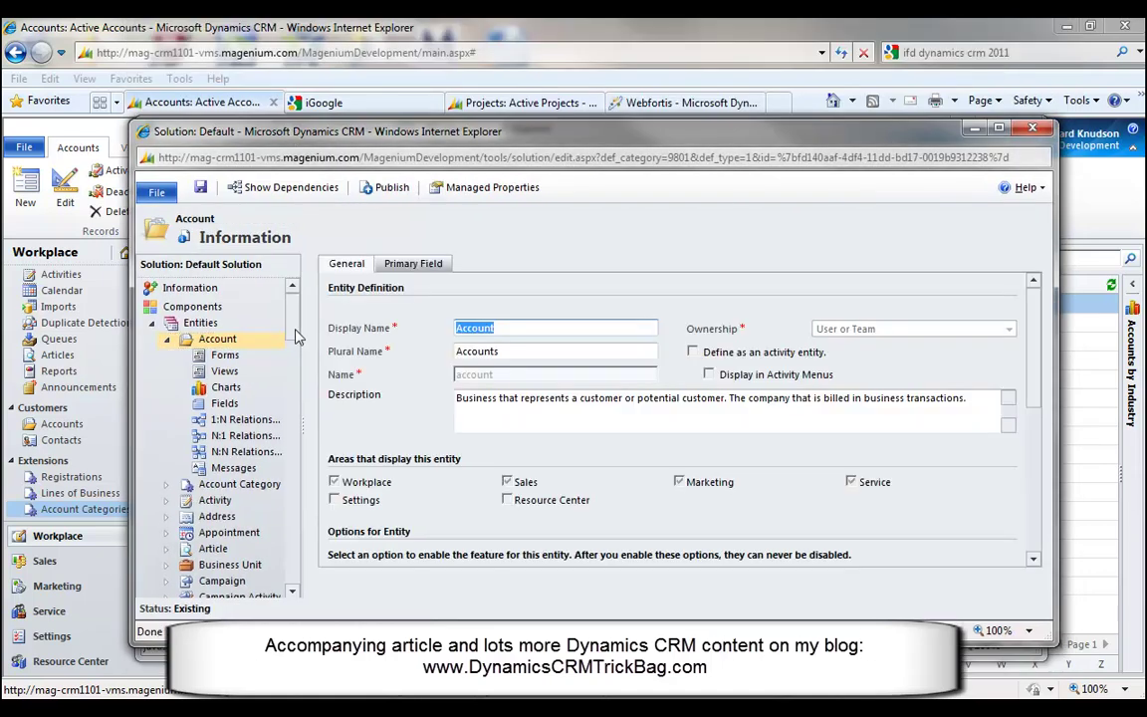
click(222, 454)
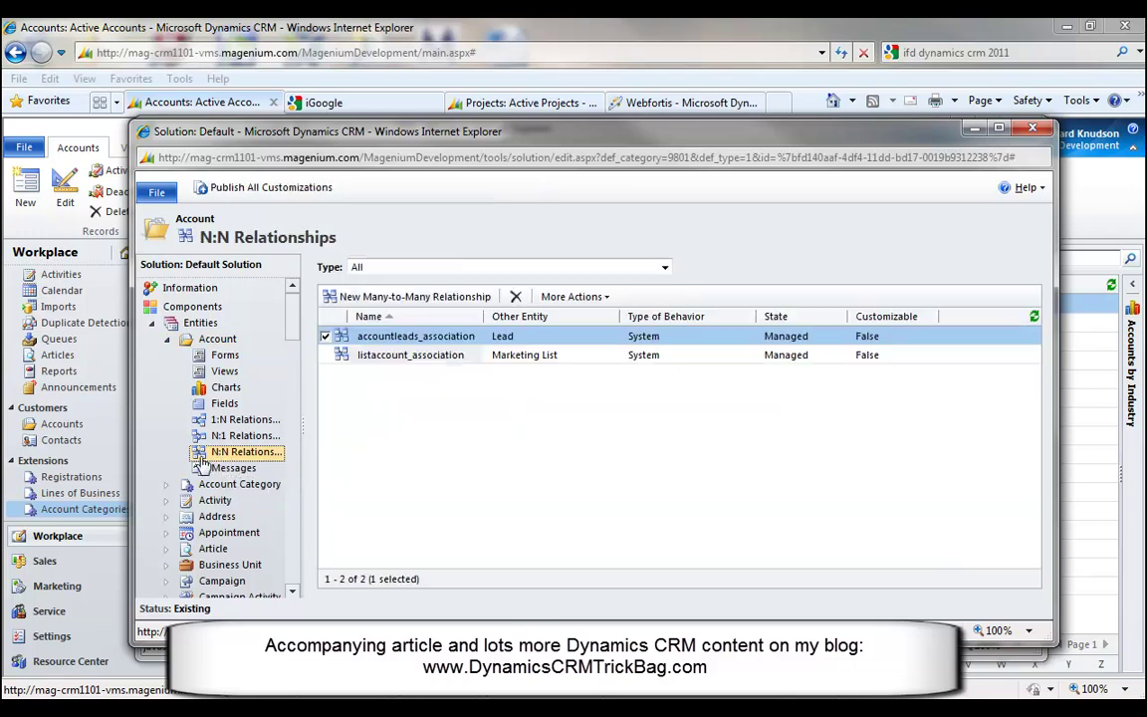
- Start a new many-to-many relationship from Account to Account Category, shortening its name to new_accountcategory after the new_ prefix
click(405, 297)
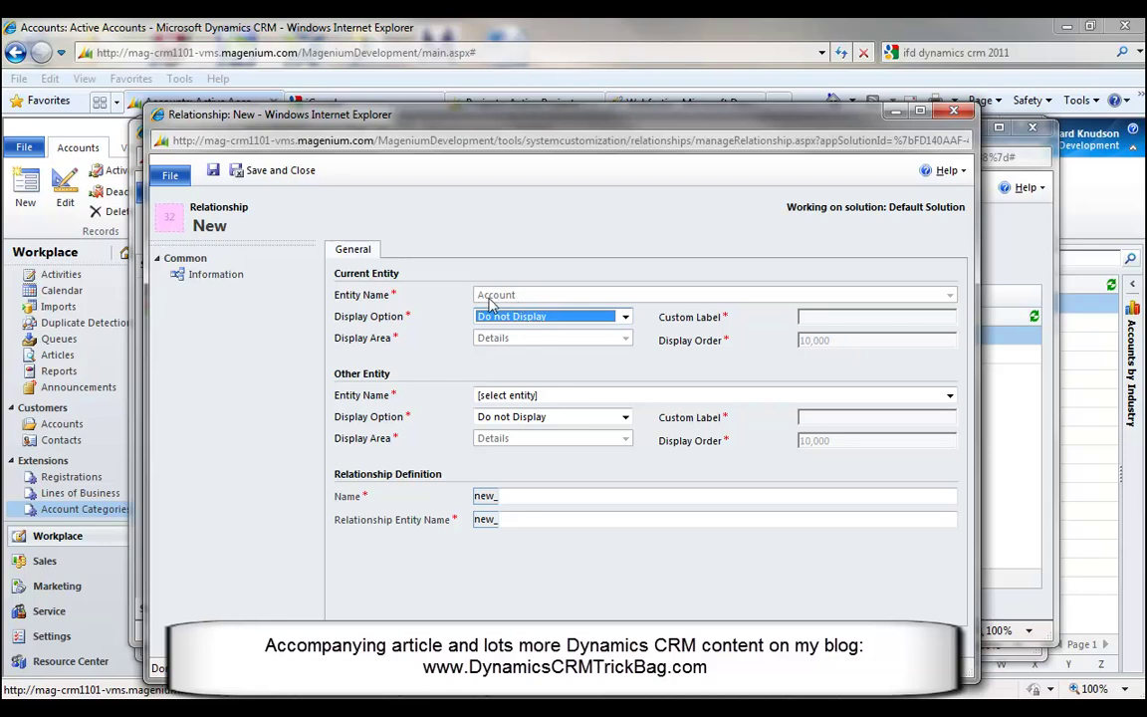
click(525, 396)
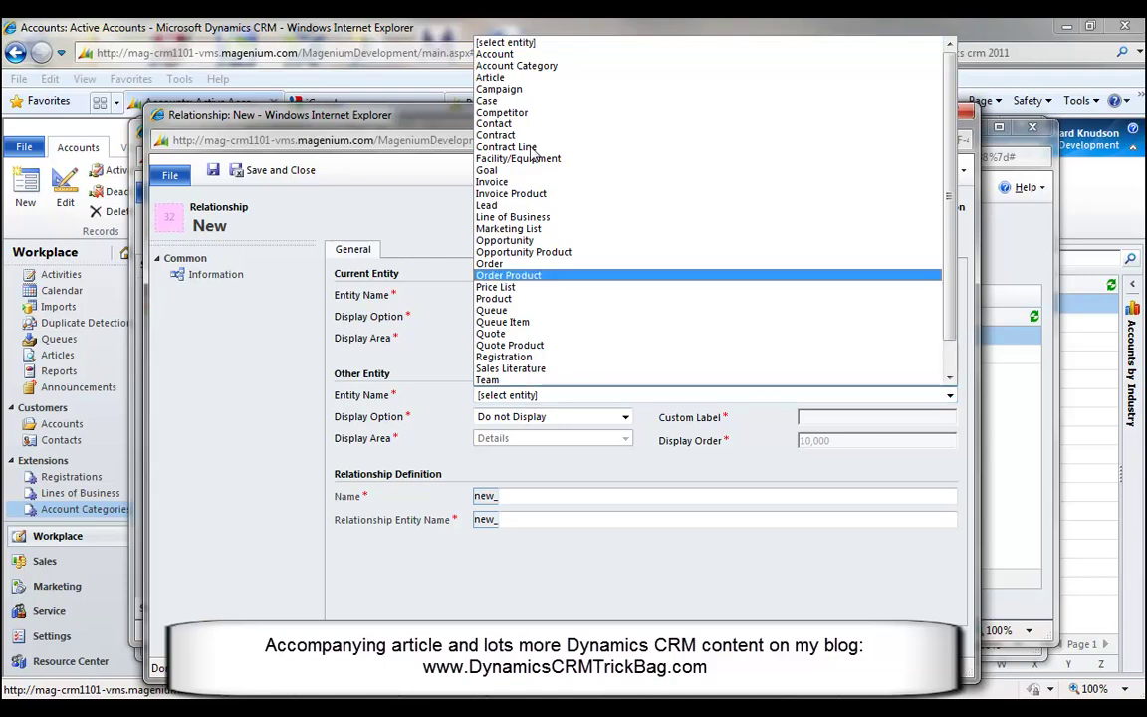
click(514, 66)
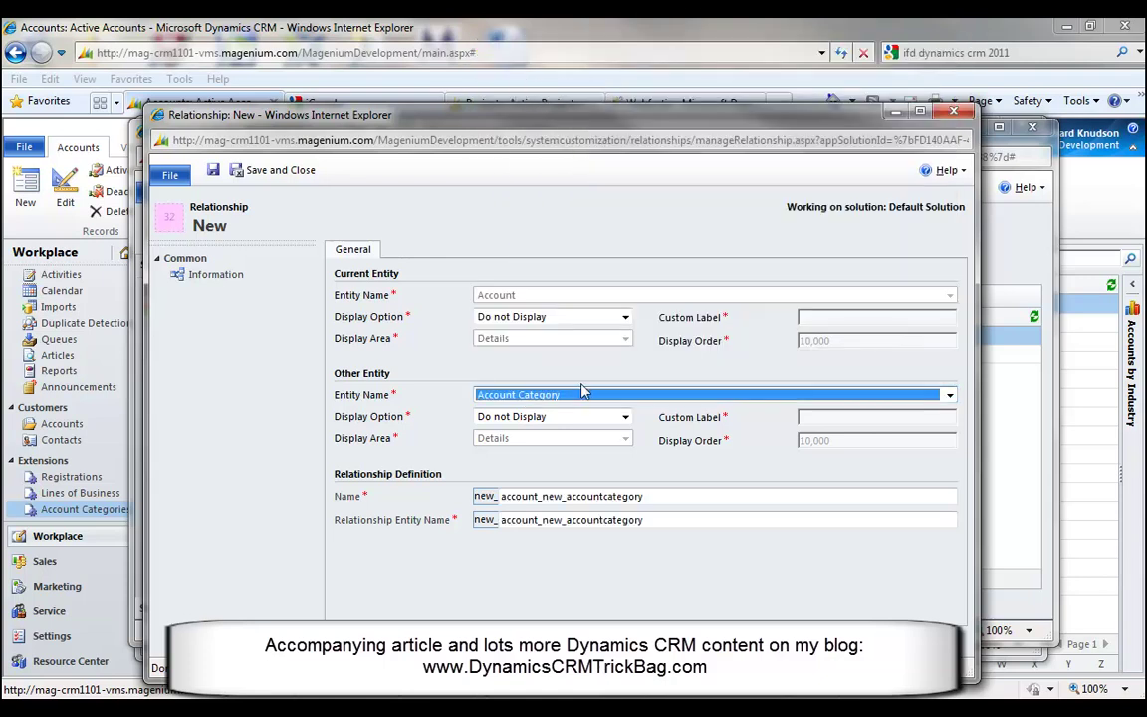
drag(539, 496, 441, 488)
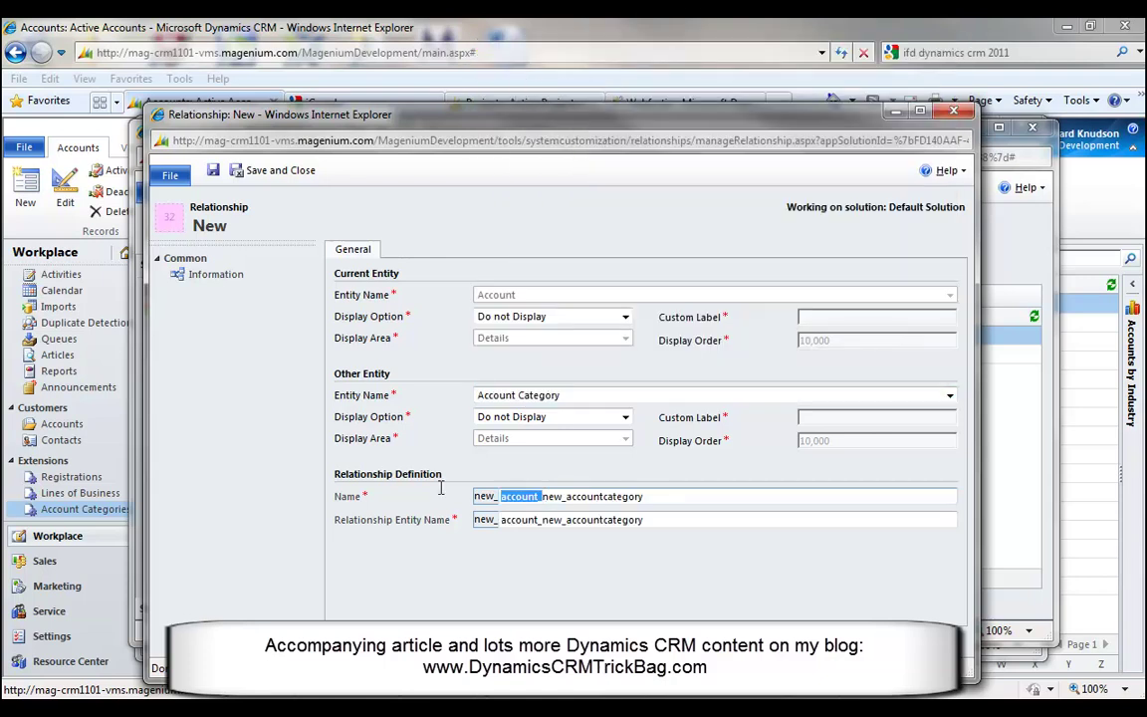
key(Delete)
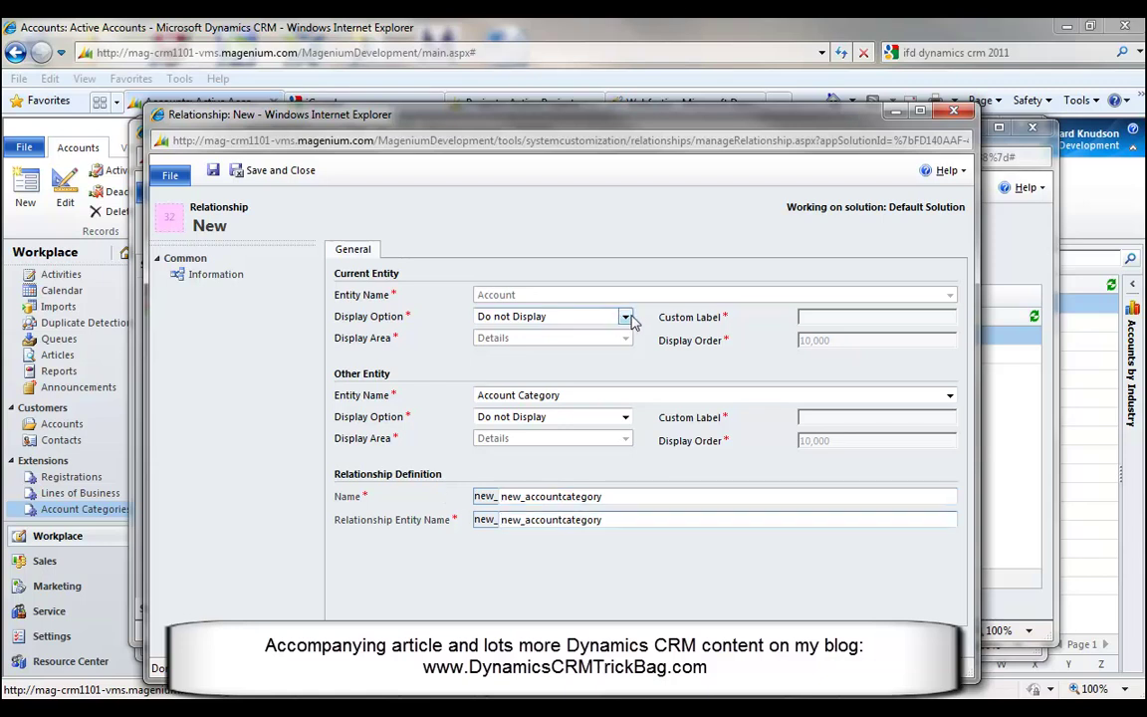
- Set the display option of both entities in the relationship to Use Plural Name, and save and close it
click(625, 317)
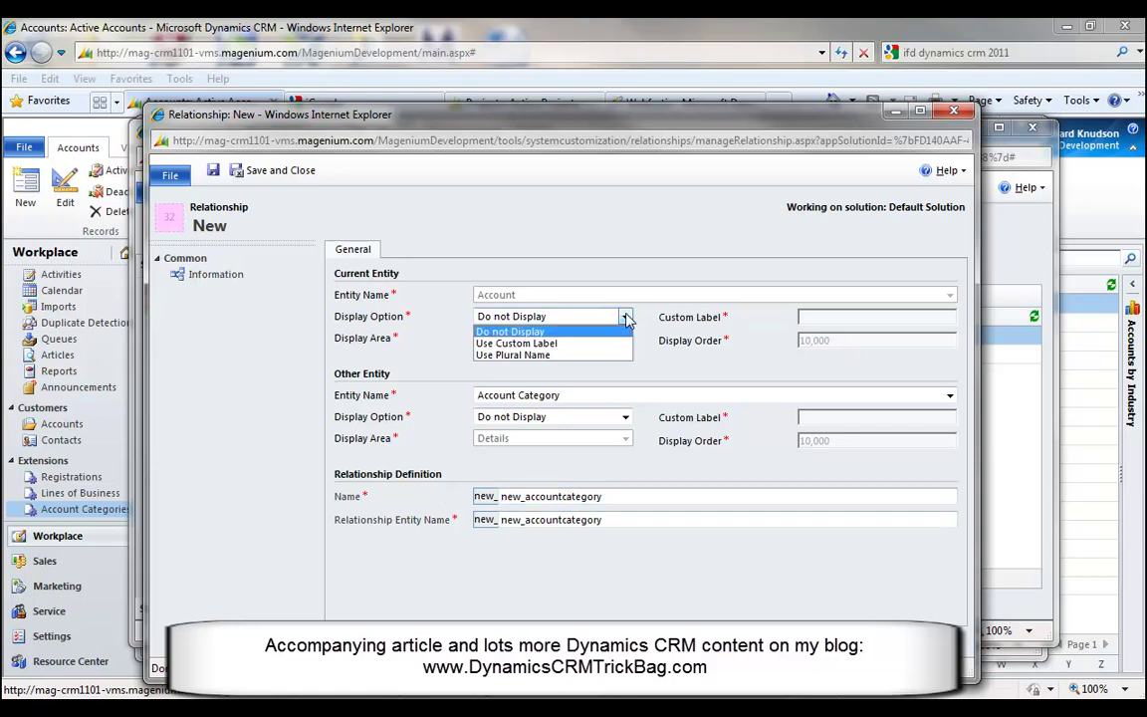
click(575, 355)
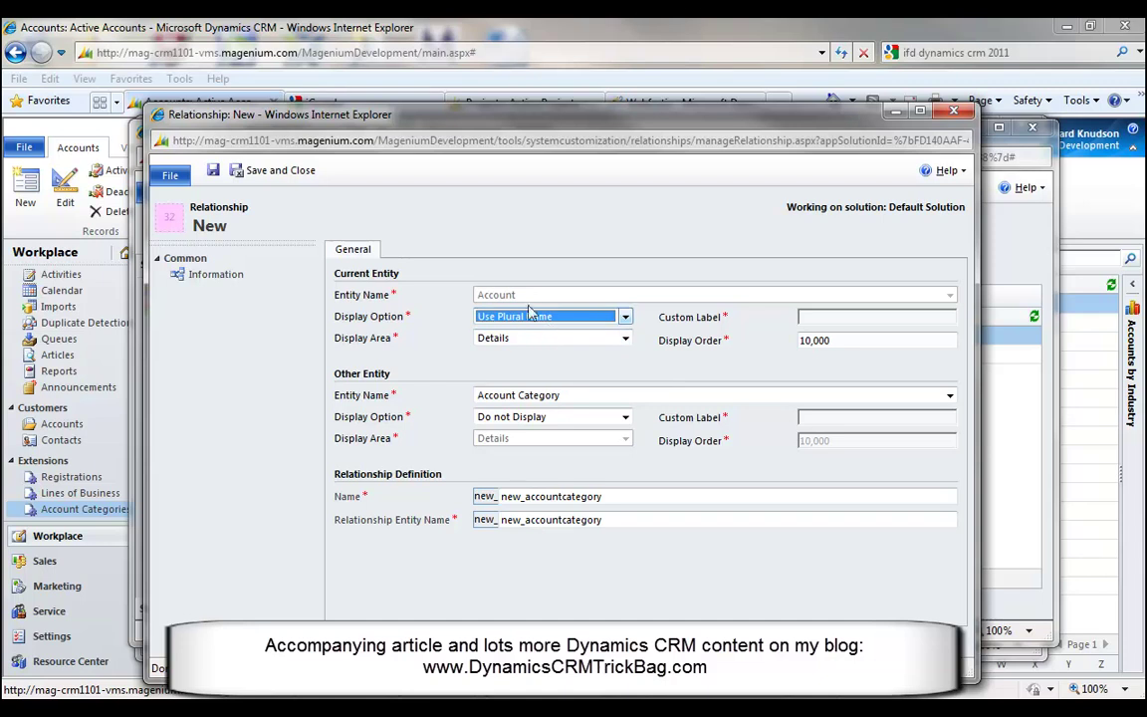
click(535, 417)
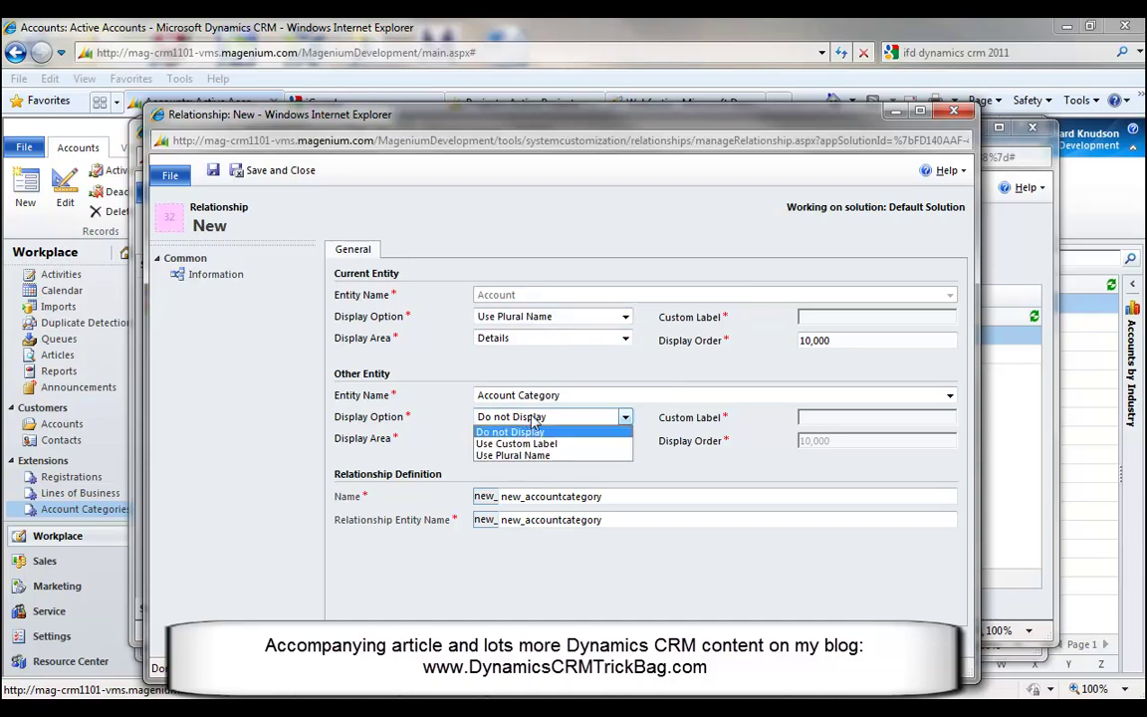
click(543, 455)
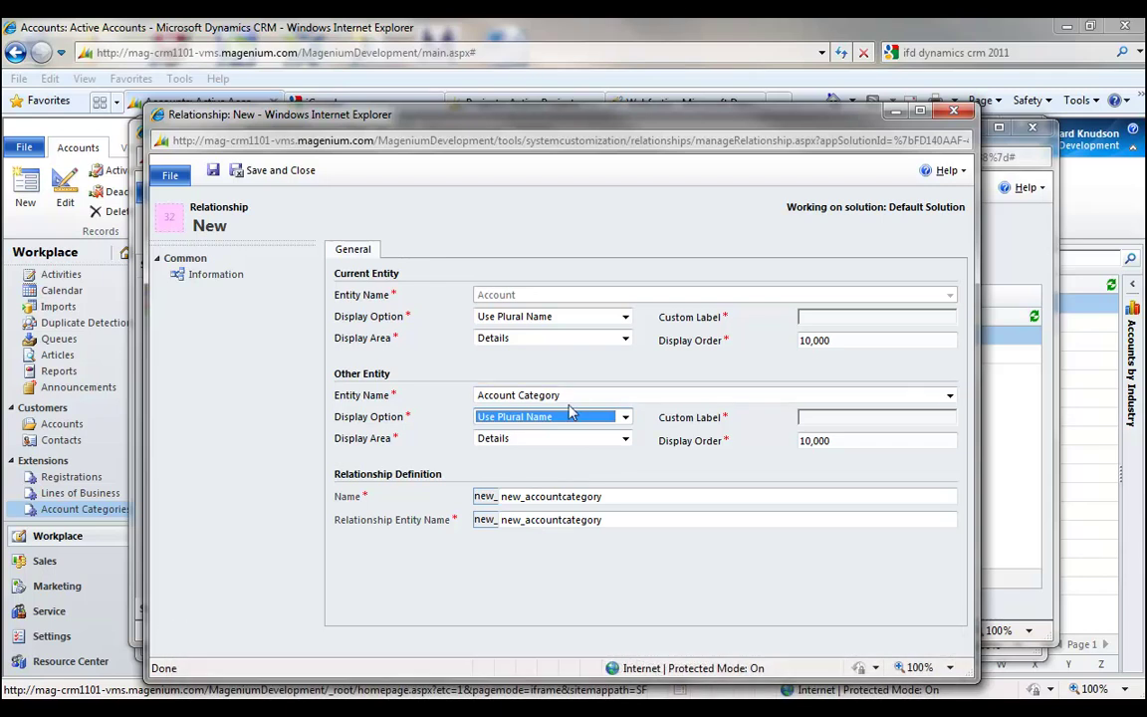
click(281, 173)
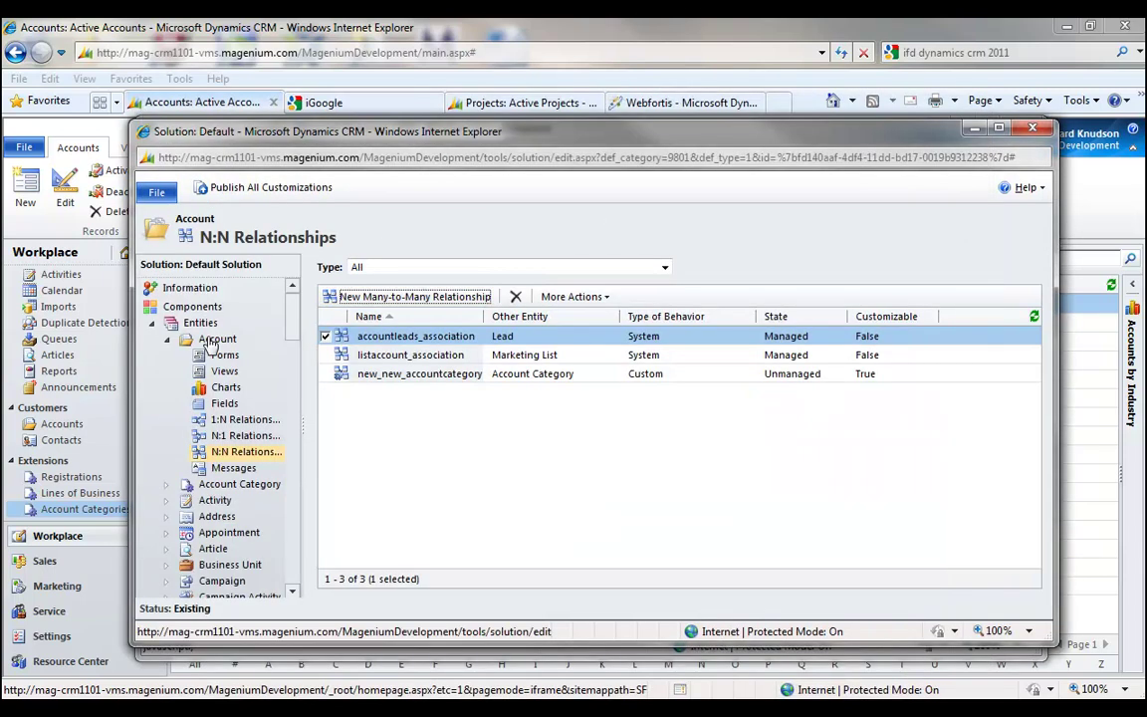
- Publish the Account entity's customizations and close the solution and account windows
click(215, 338)
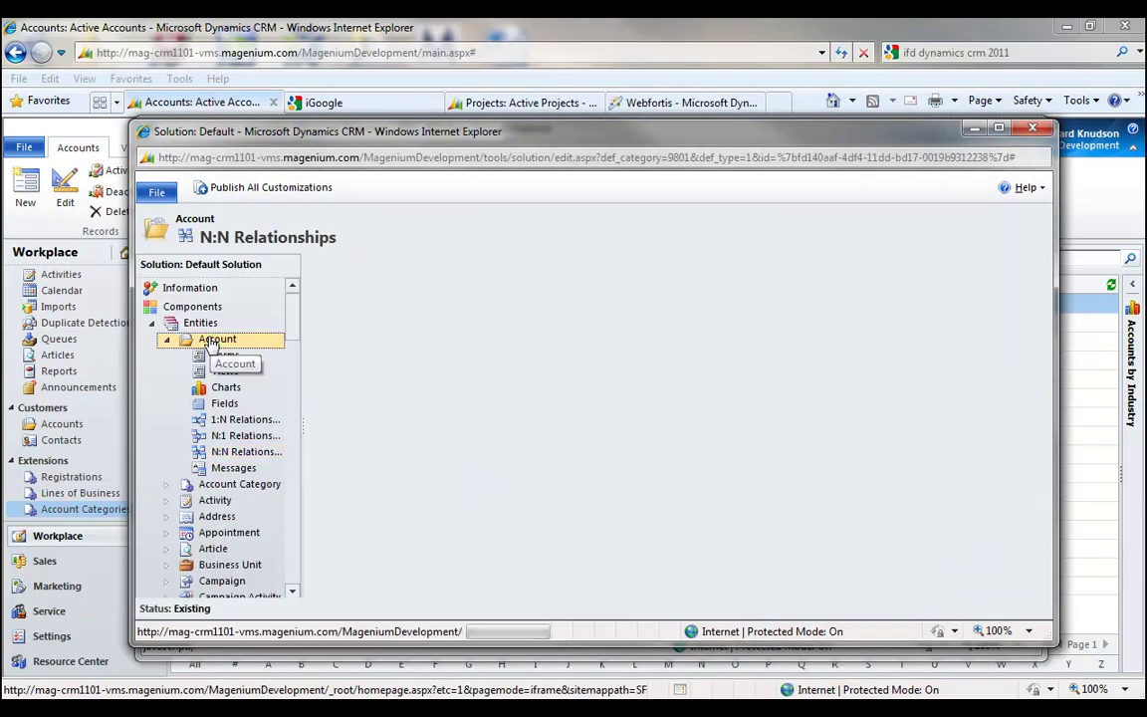
click(388, 188)
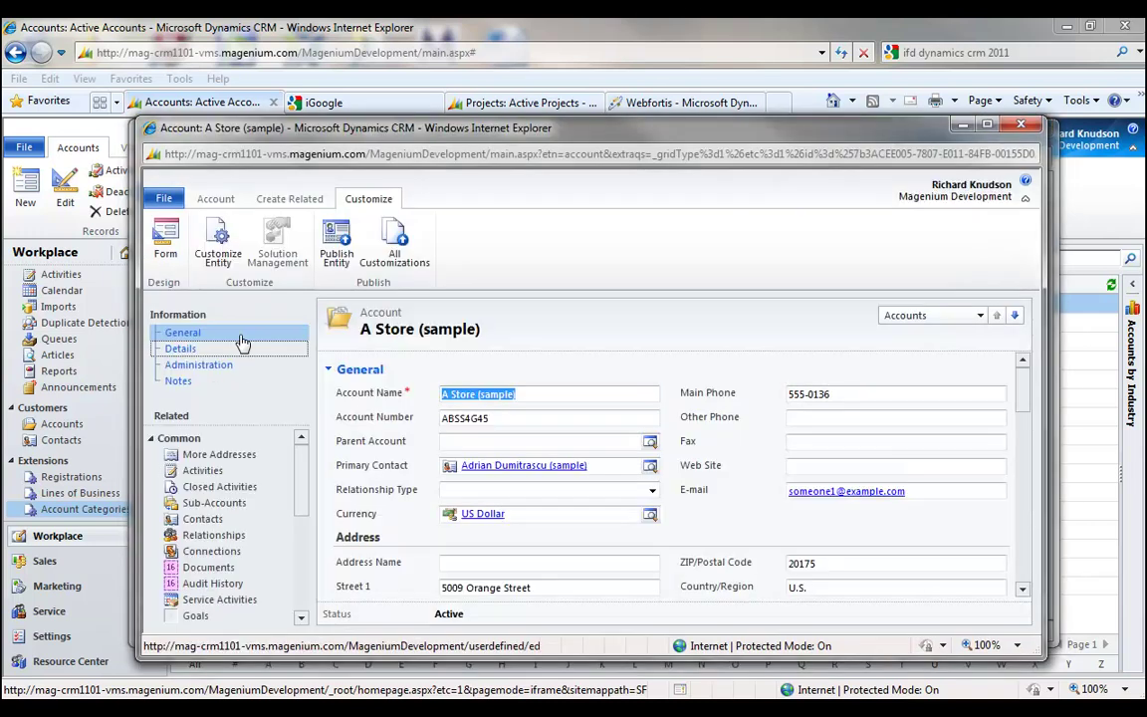
click(1021, 125)
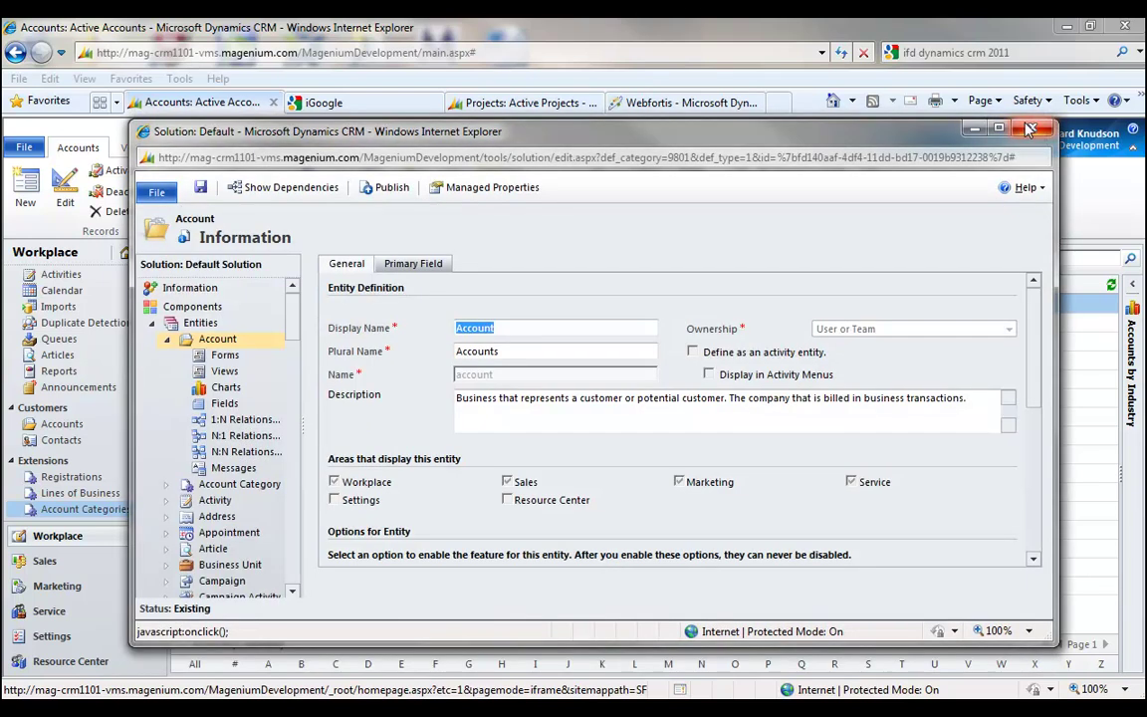
click(1034, 129)
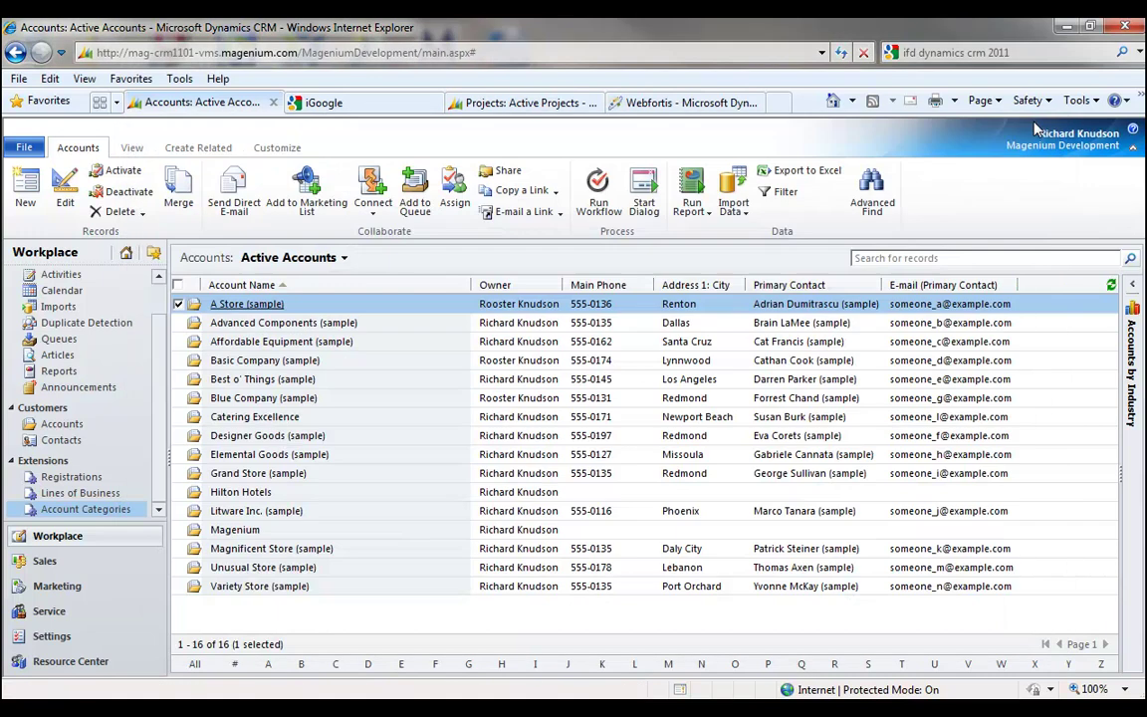
- Reopen the A Store (sample) account and display its related Account Categories
double_click(349, 309)
scroll(239, 468, down, 3)
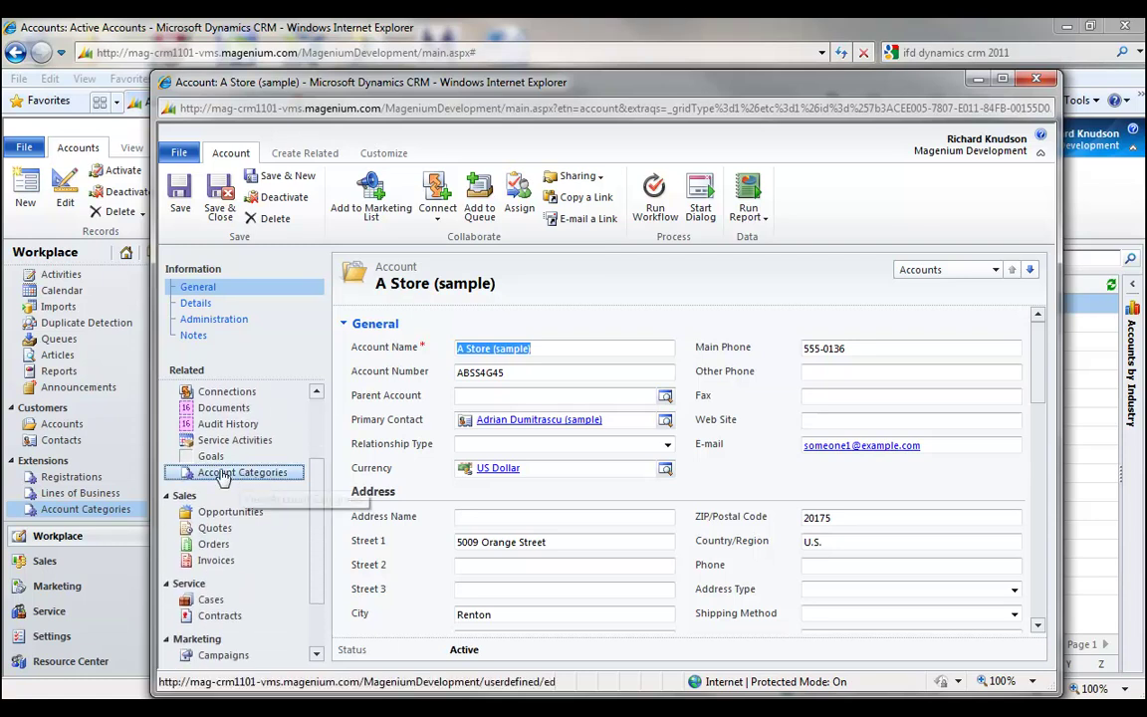
click(234, 479)
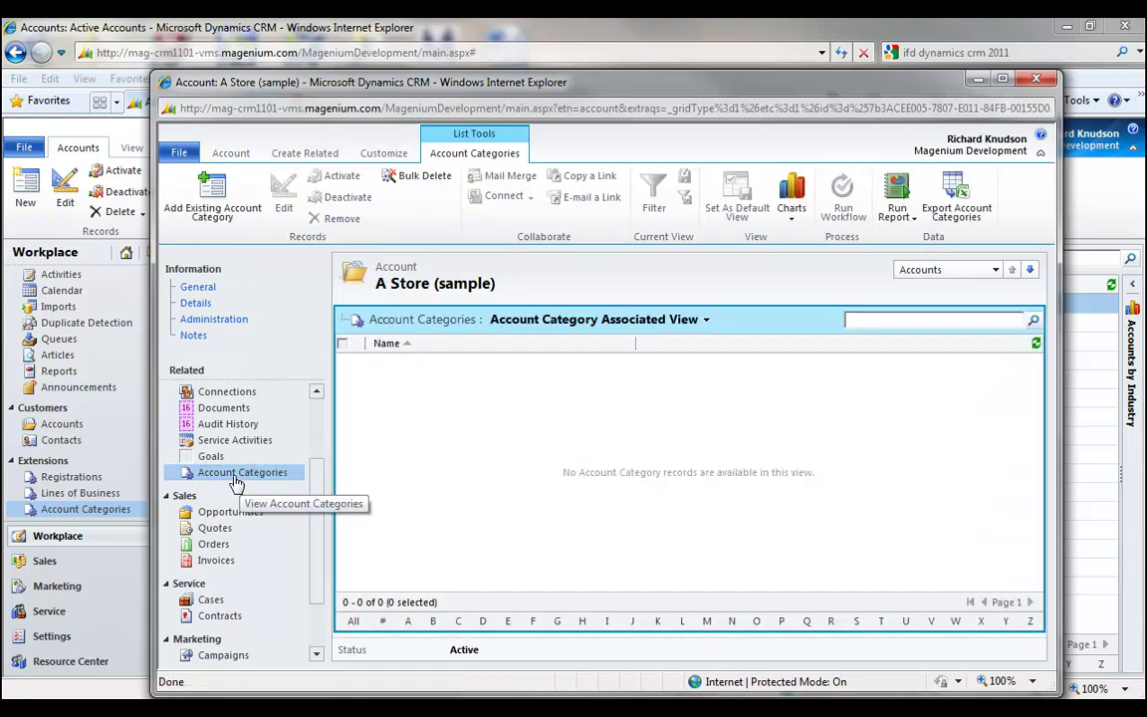
- Add the existing account categories Client and Competitor to the A Store (sample) account and close its window
click(212, 191)
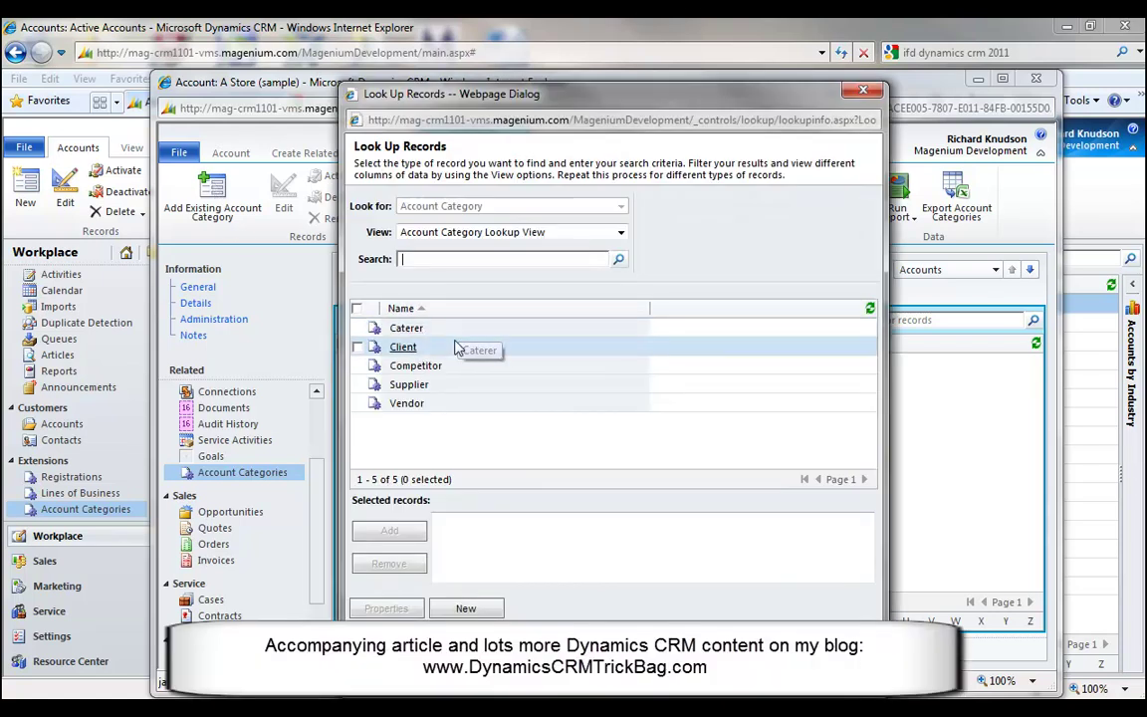
click(459, 349)
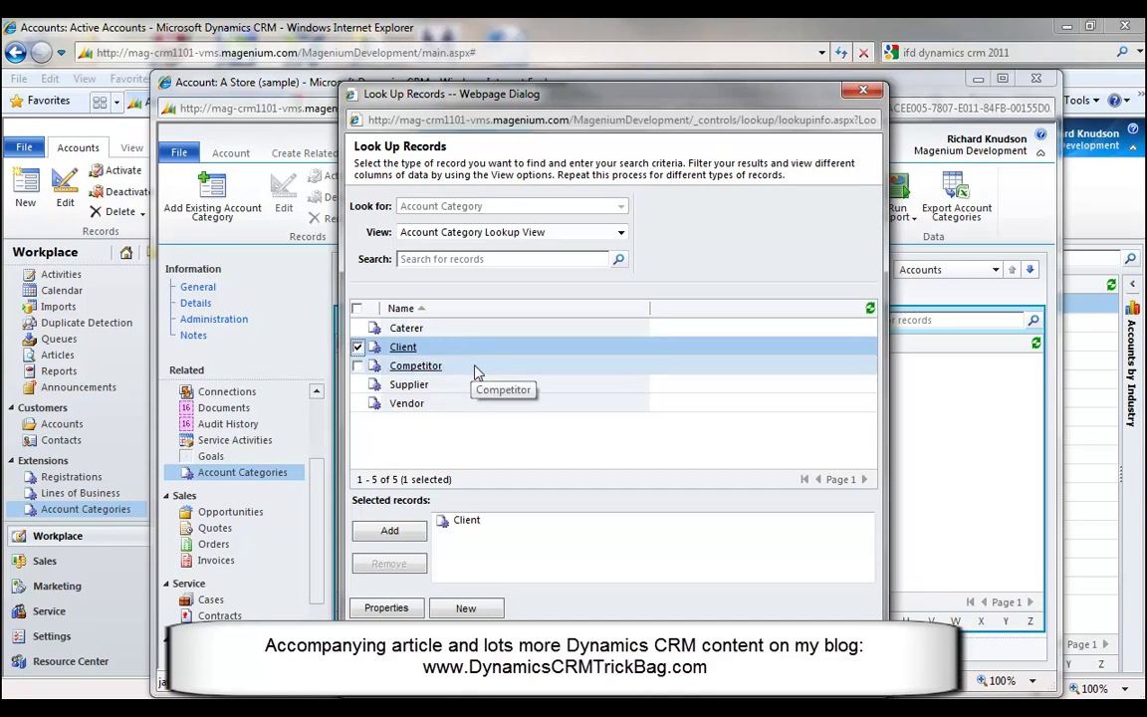
click(477, 370)
double_click(477, 370)
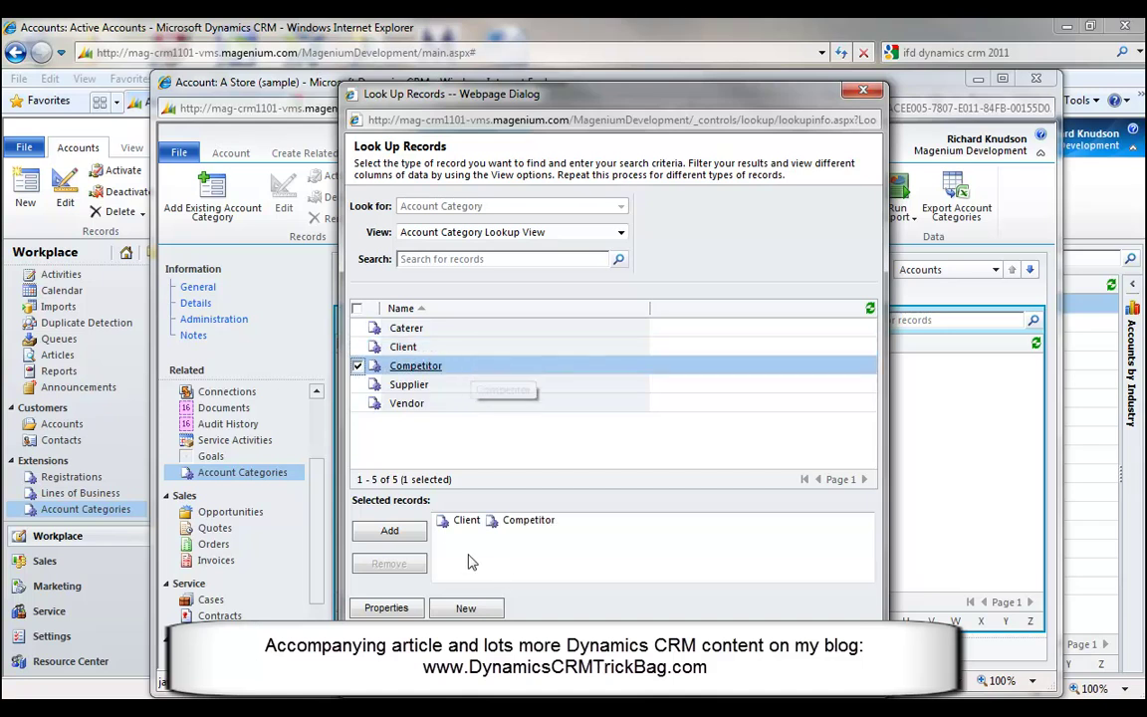
key(Return)
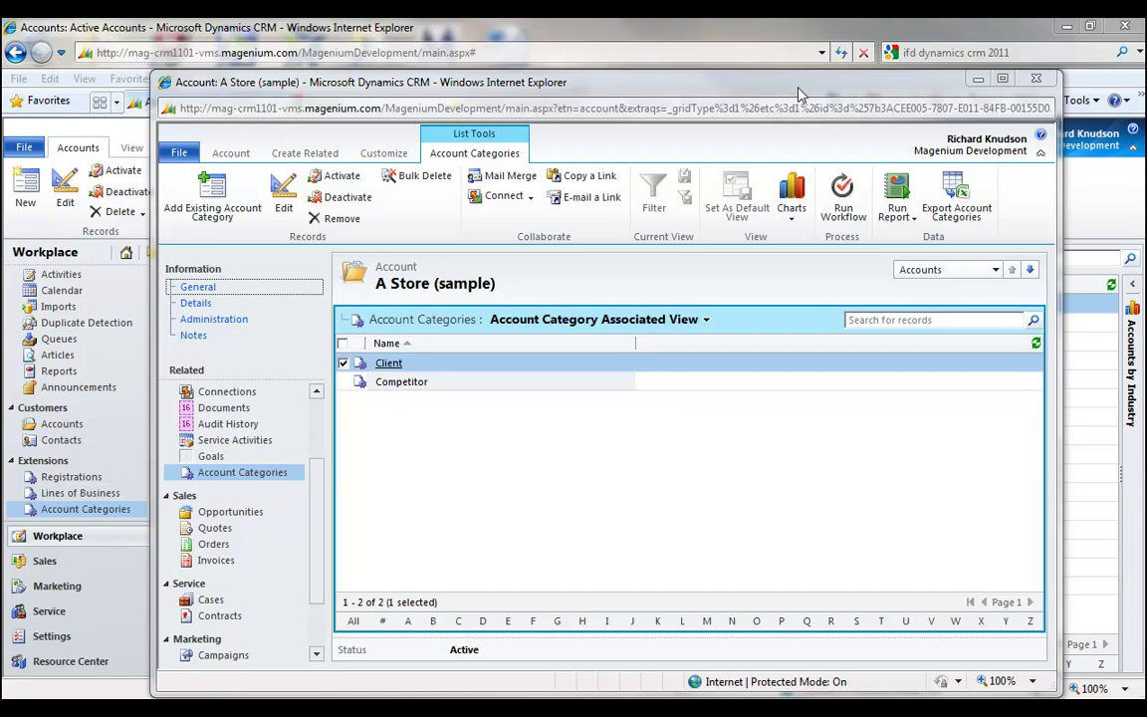
click(1035, 78)
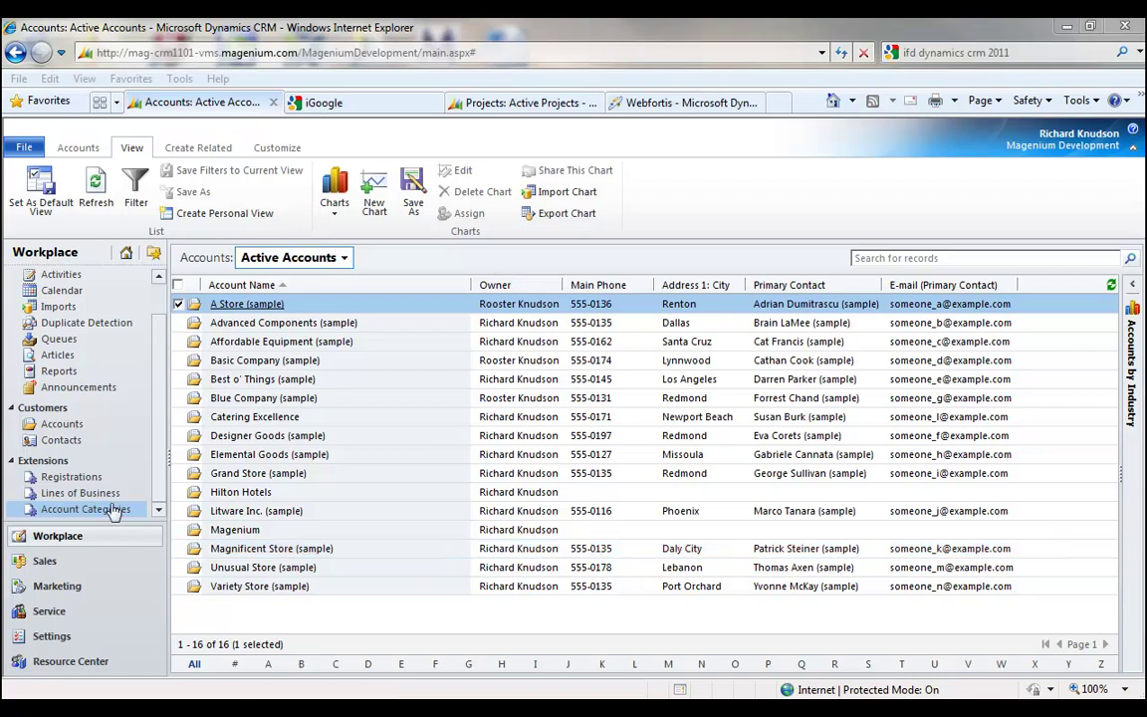
- Examine the accounts listed in the * Caterers and * Venue Providers system views, returning to * Caterers
click(343, 258)
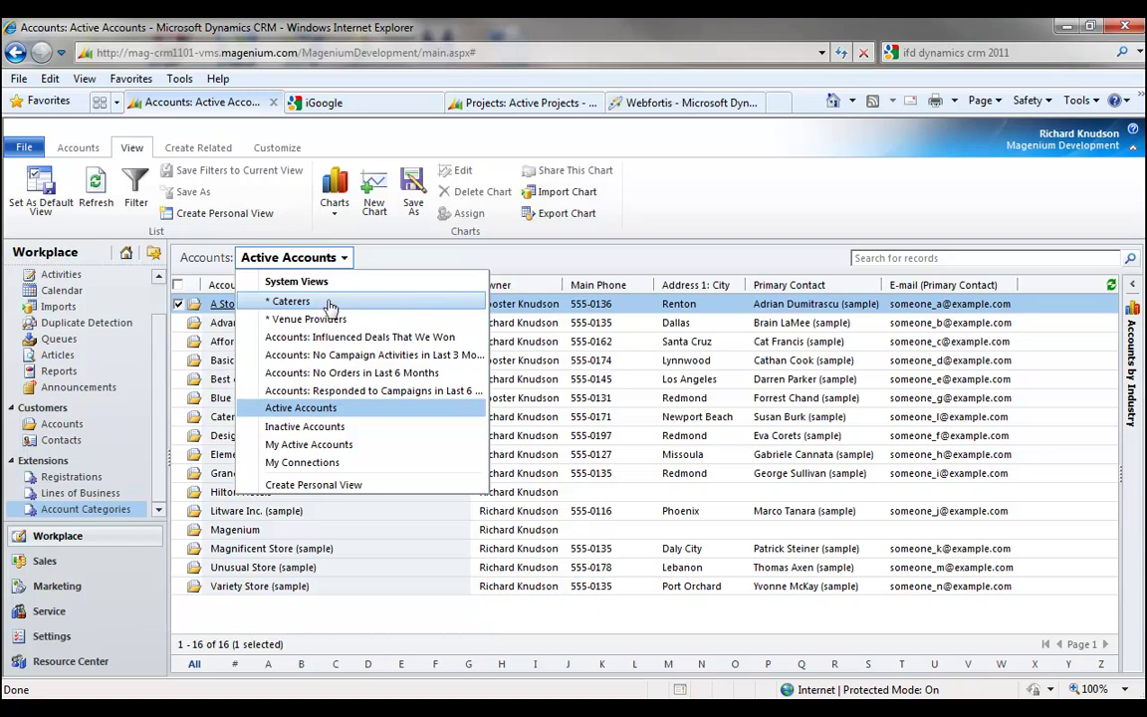
click(330, 302)
click(283, 258)
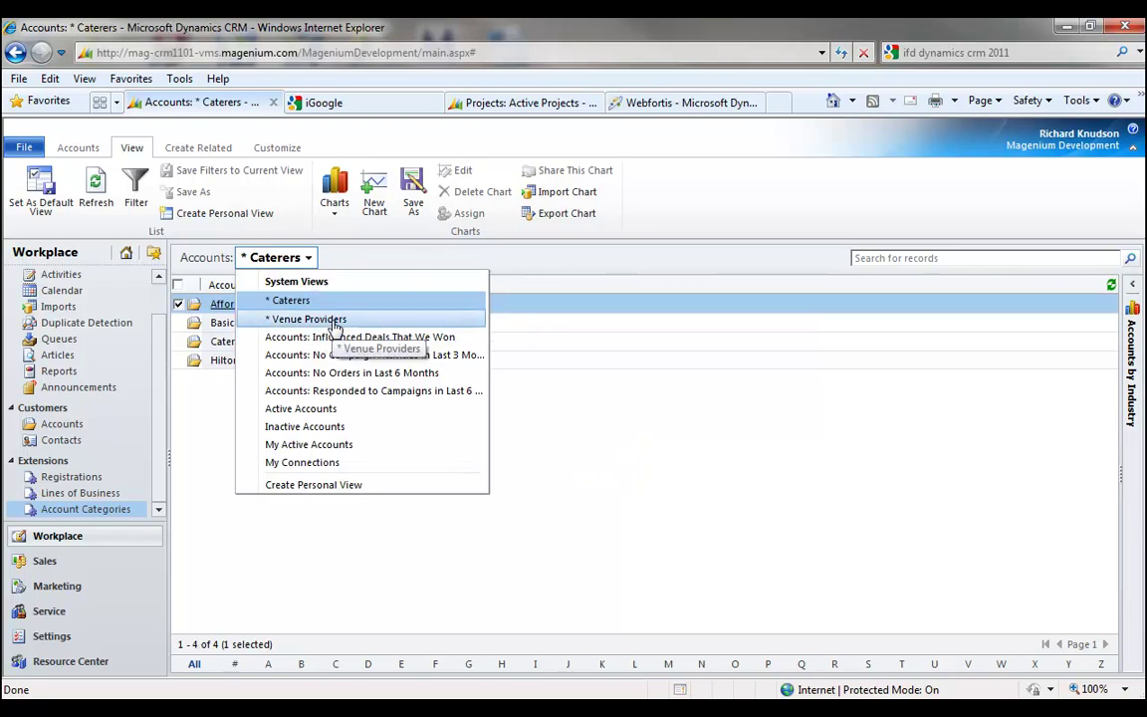
click(335, 320)
click(299, 258)
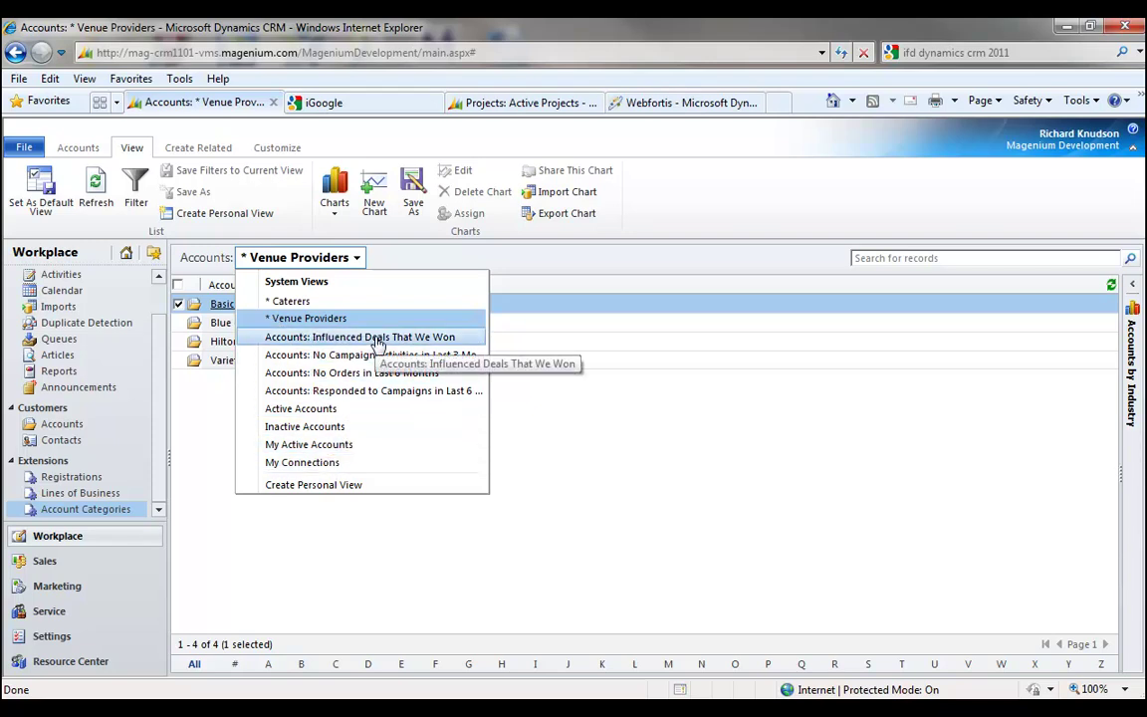
click(300, 307)
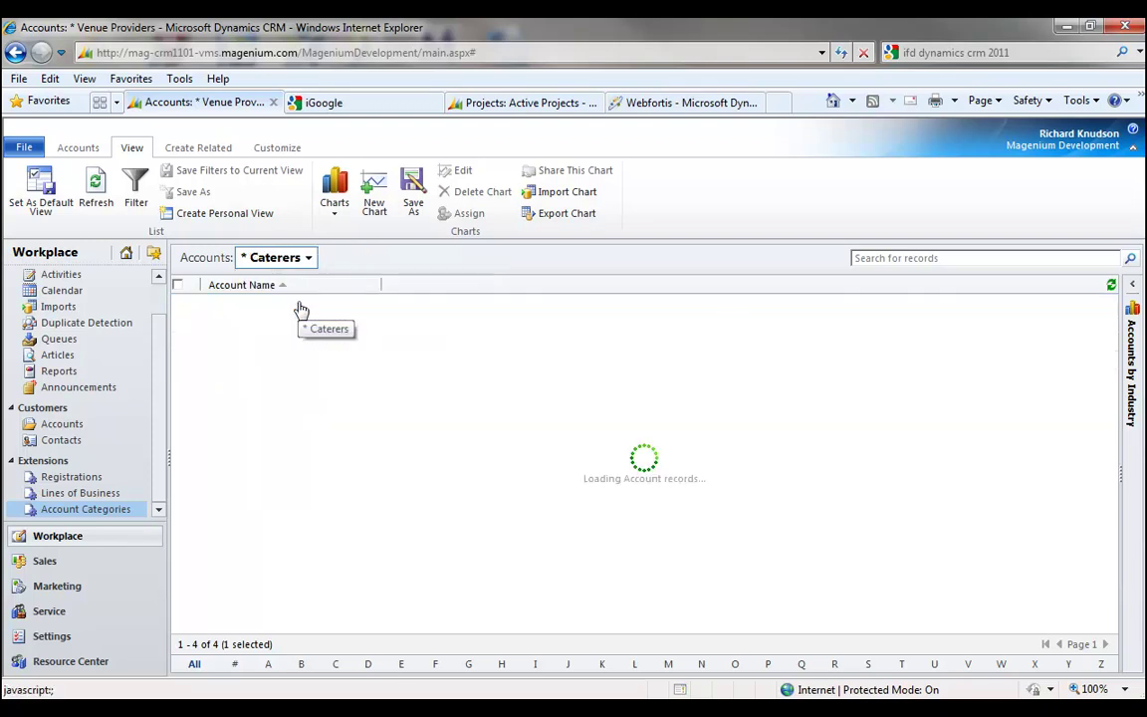
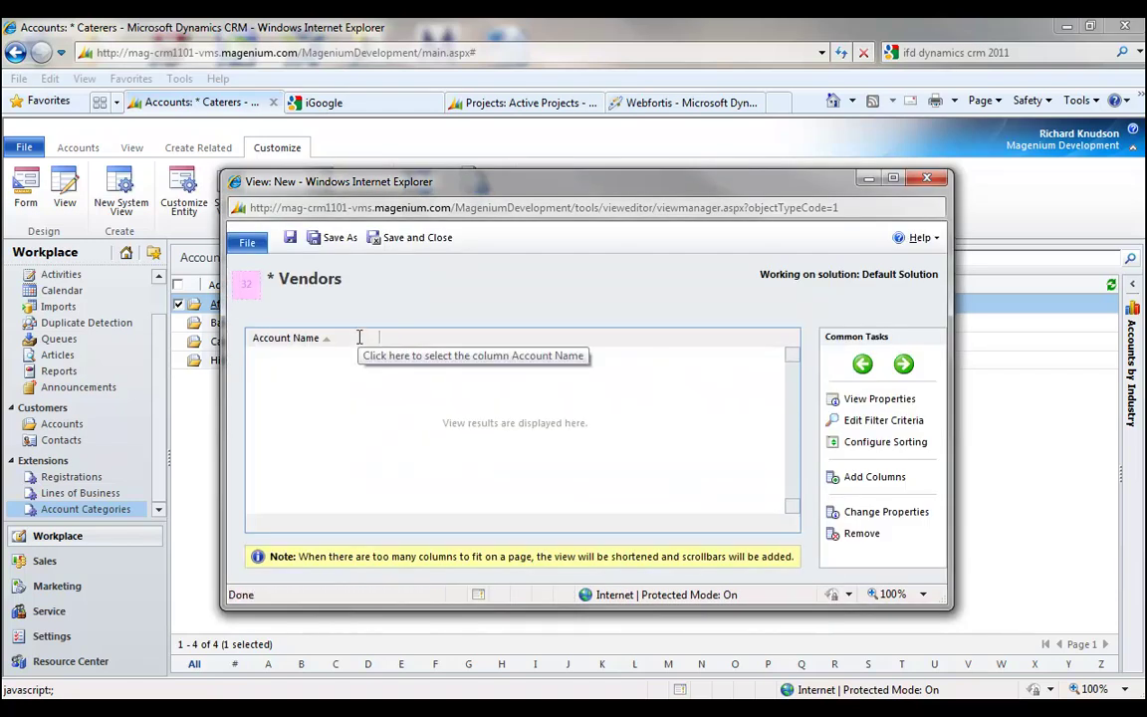
- Set the width of the Account Name column in the new * Vendors view to 200px
double_click(360, 338)
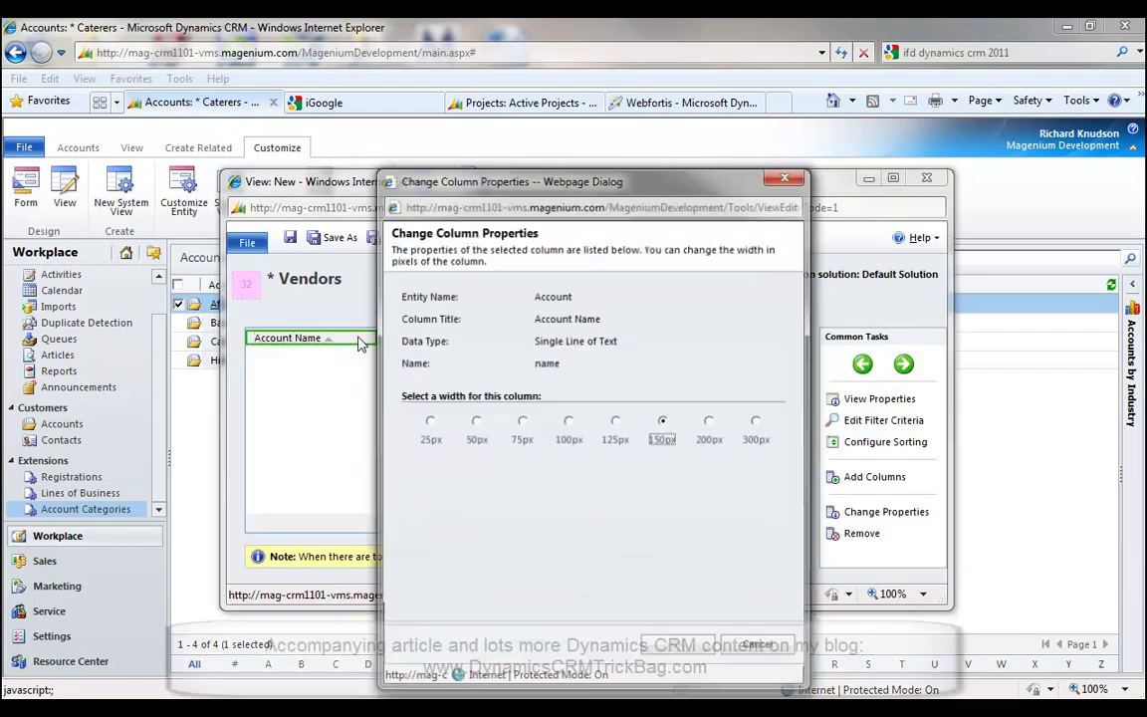
click(709, 421)
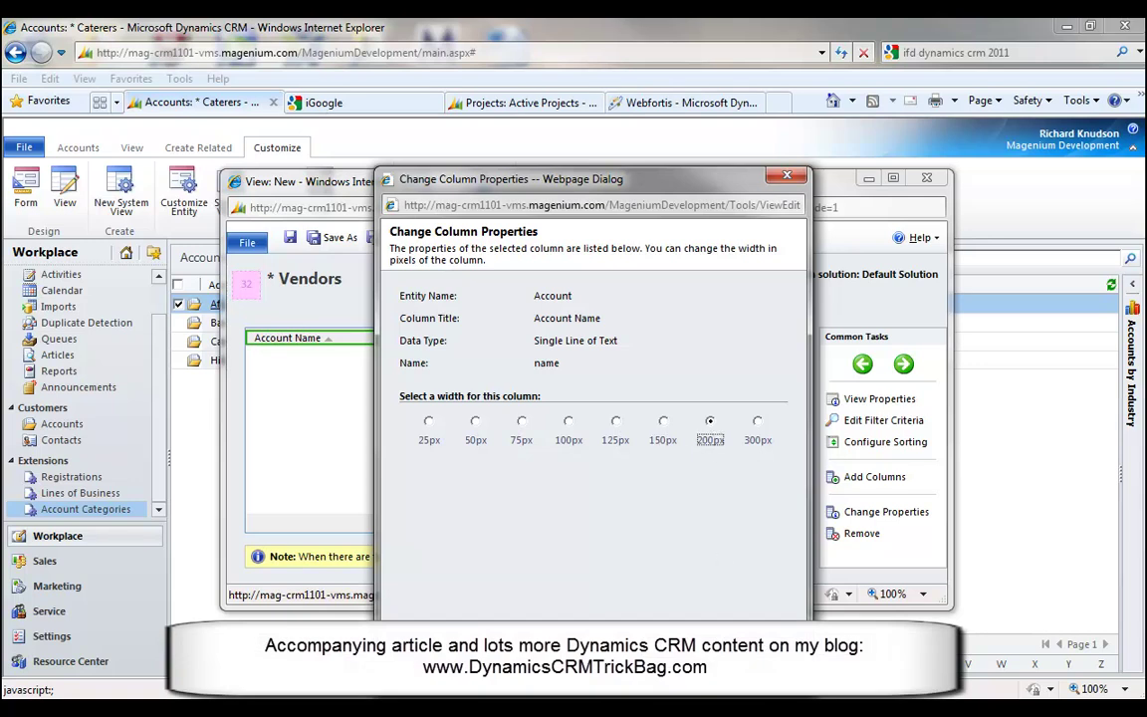
key(Return)
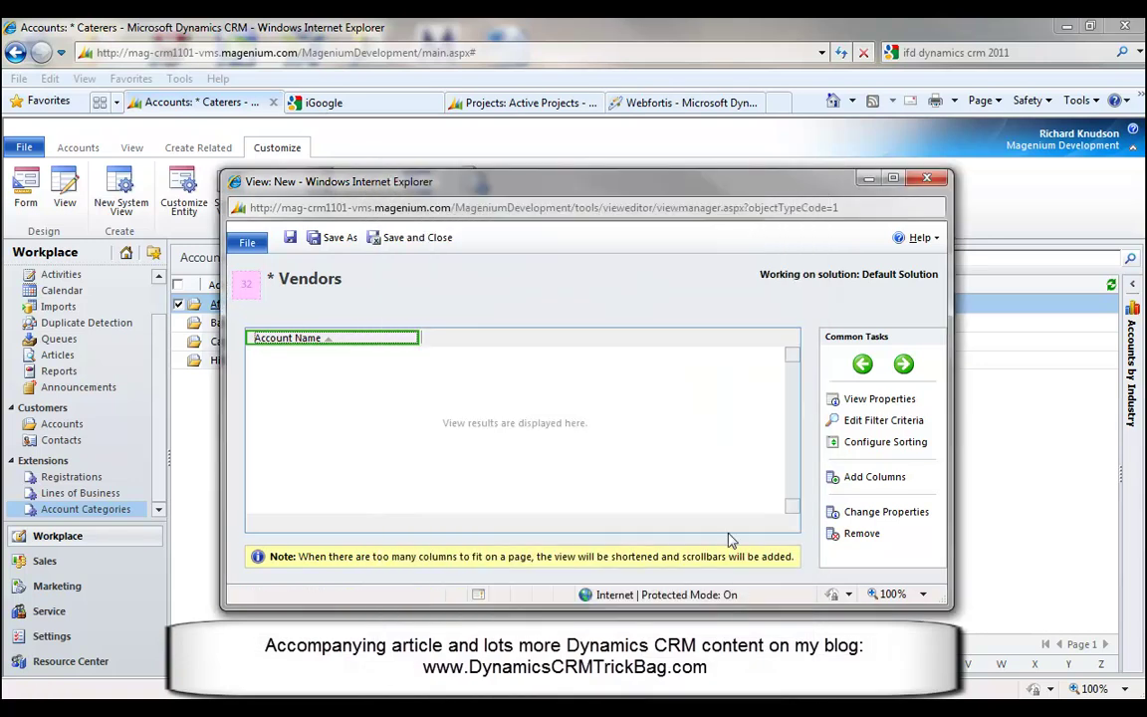
- Add a filter condition to the * Vendors view on the related Account Categories, using the Account Category field with Equals
click(876, 423)
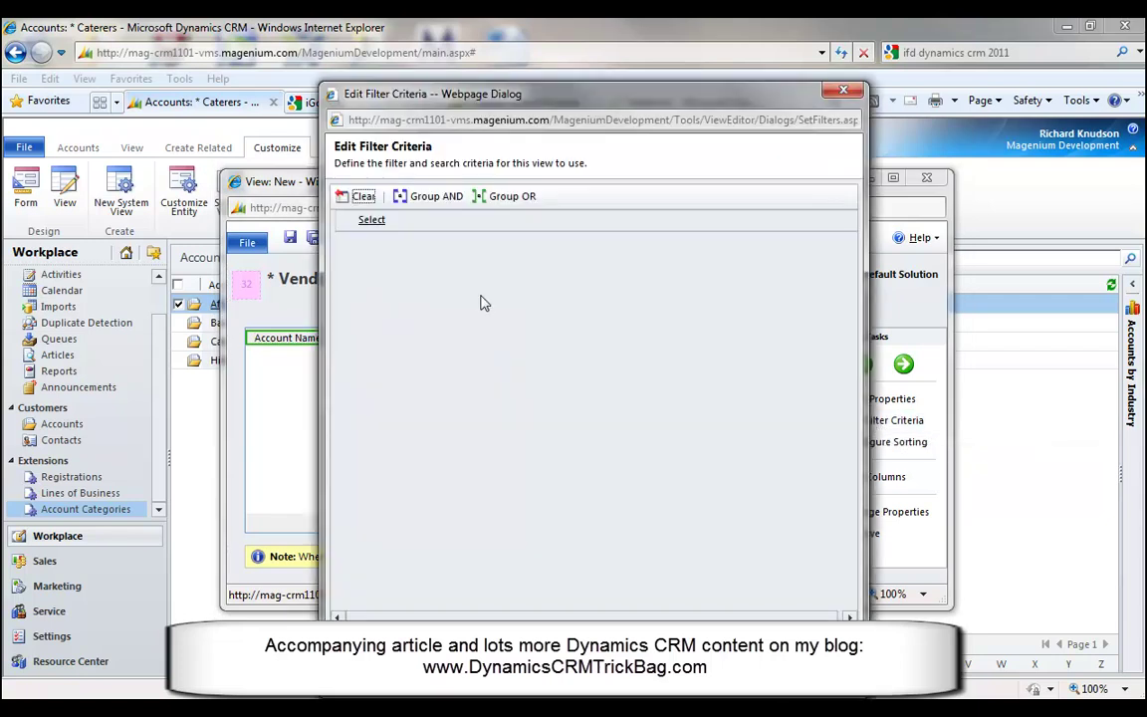
click(377, 219)
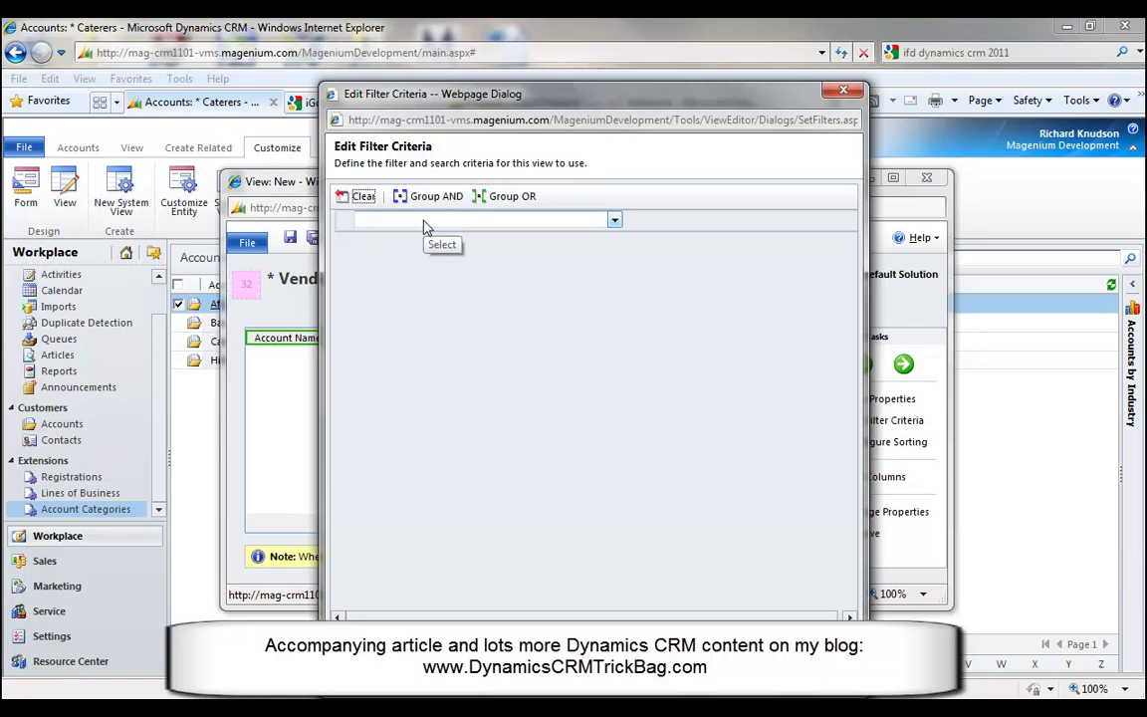
click(424, 223)
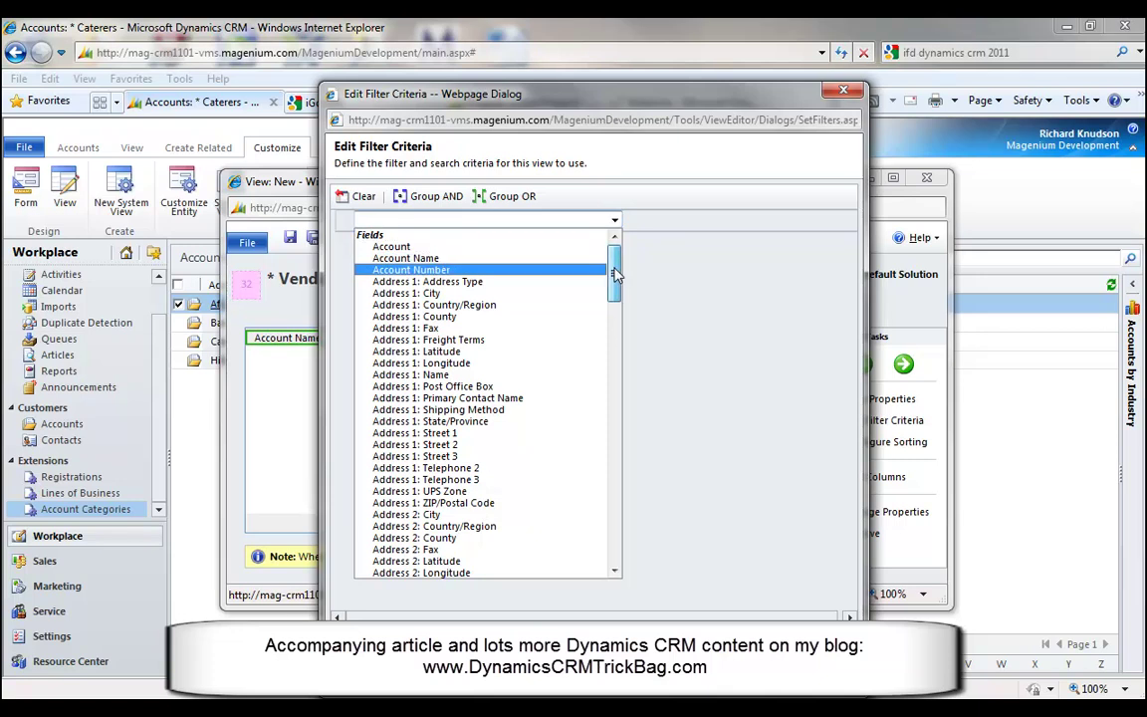
drag(616, 276, 614, 483)
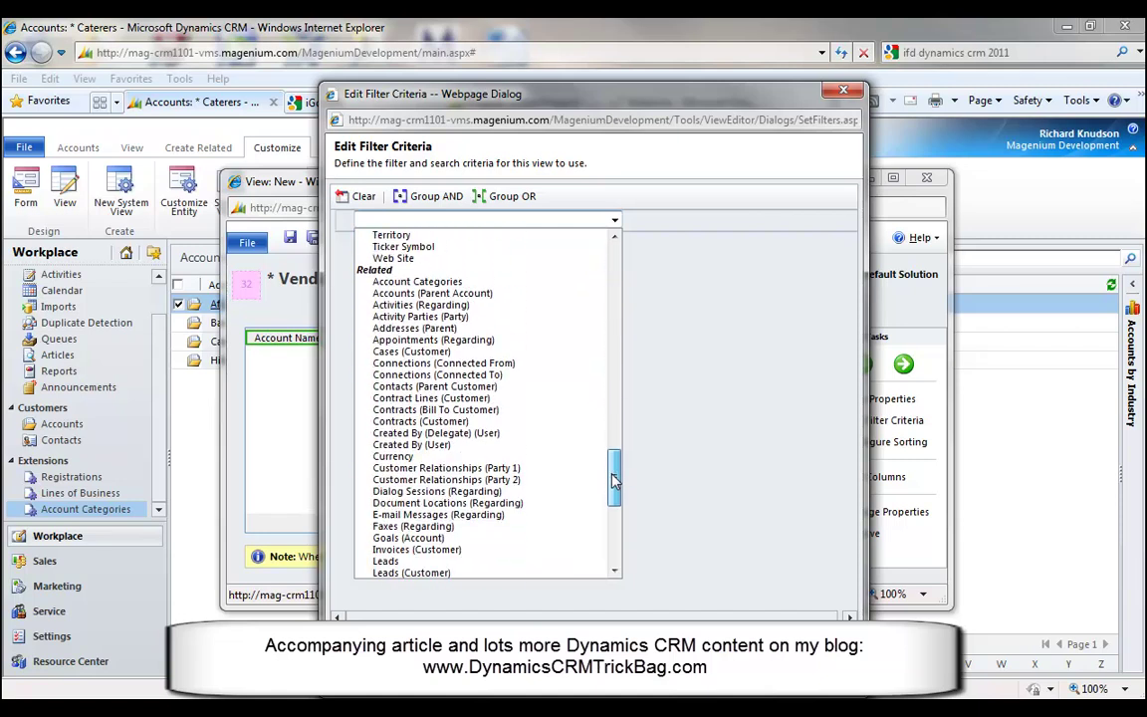
click(415, 283)
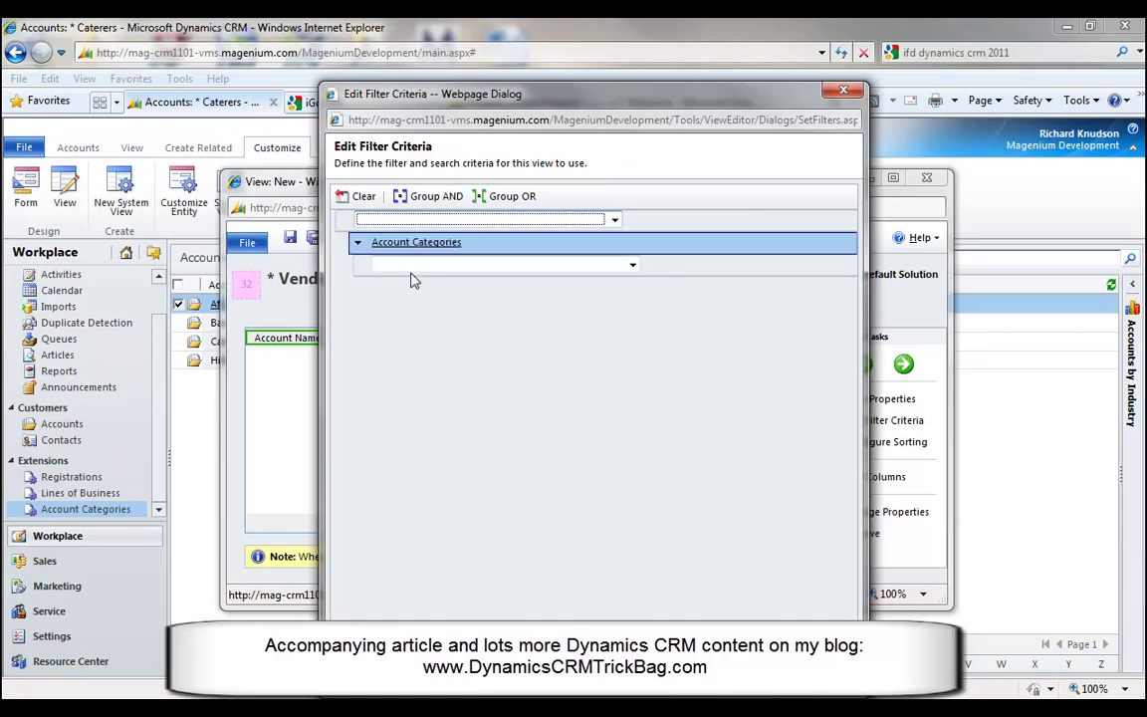
click(414, 267)
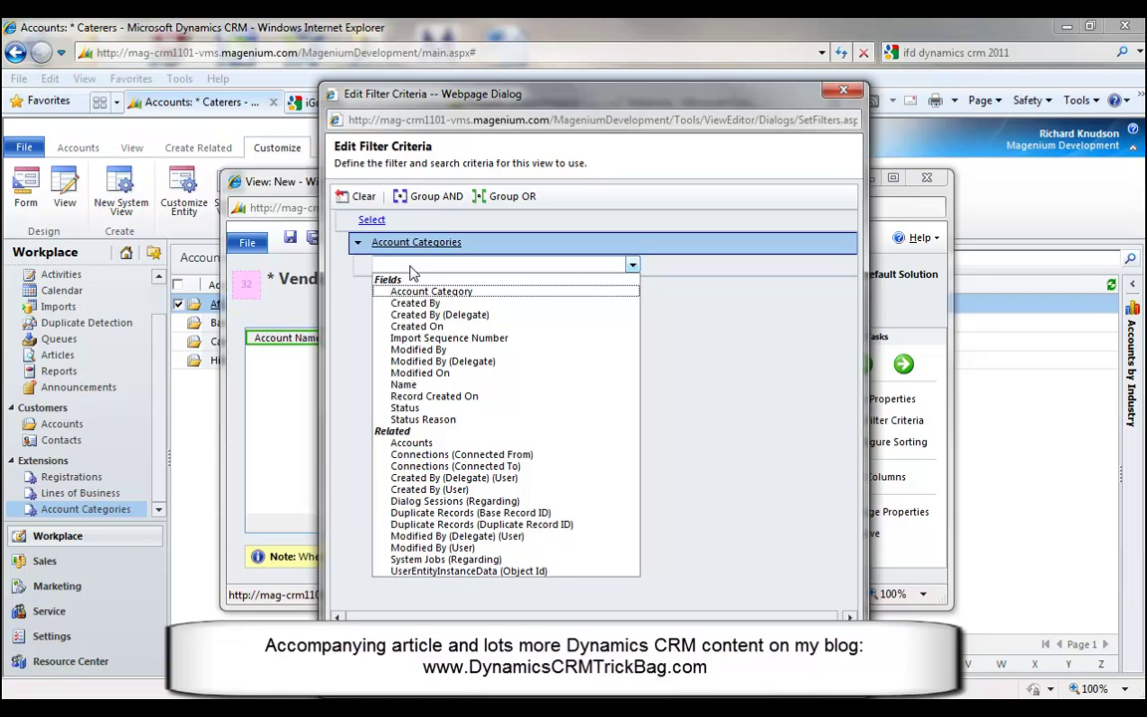
click(468, 291)
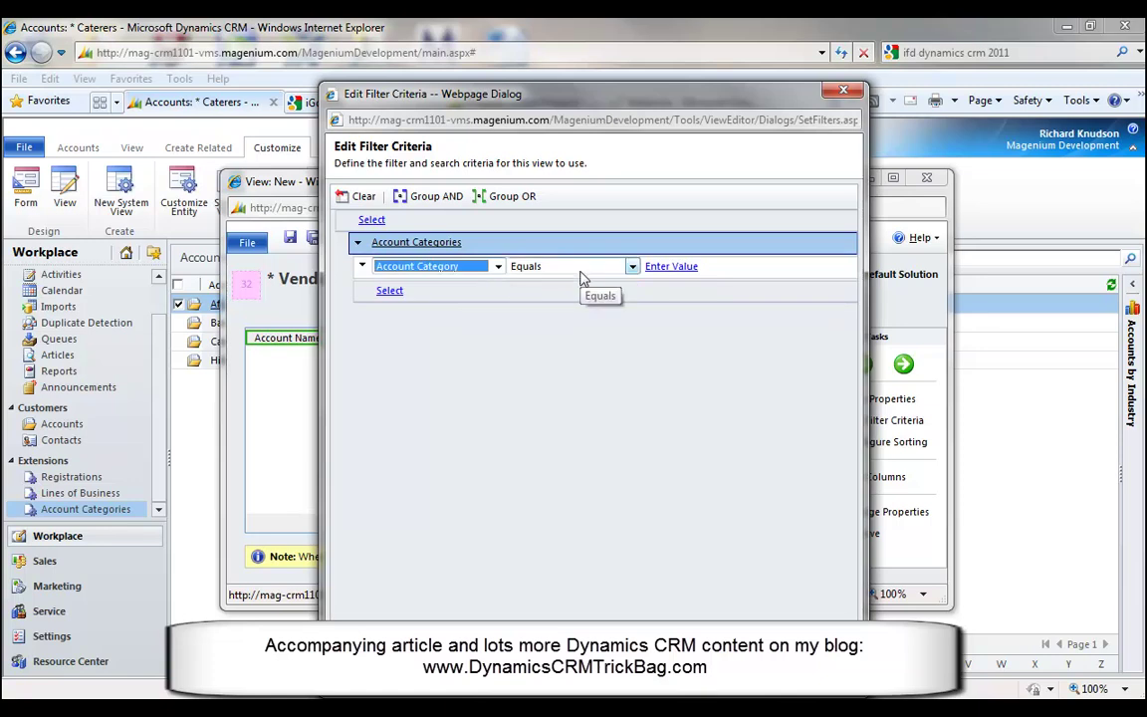
- Try Name as the field of the filter condition, and switch it back to Account Category
click(674, 266)
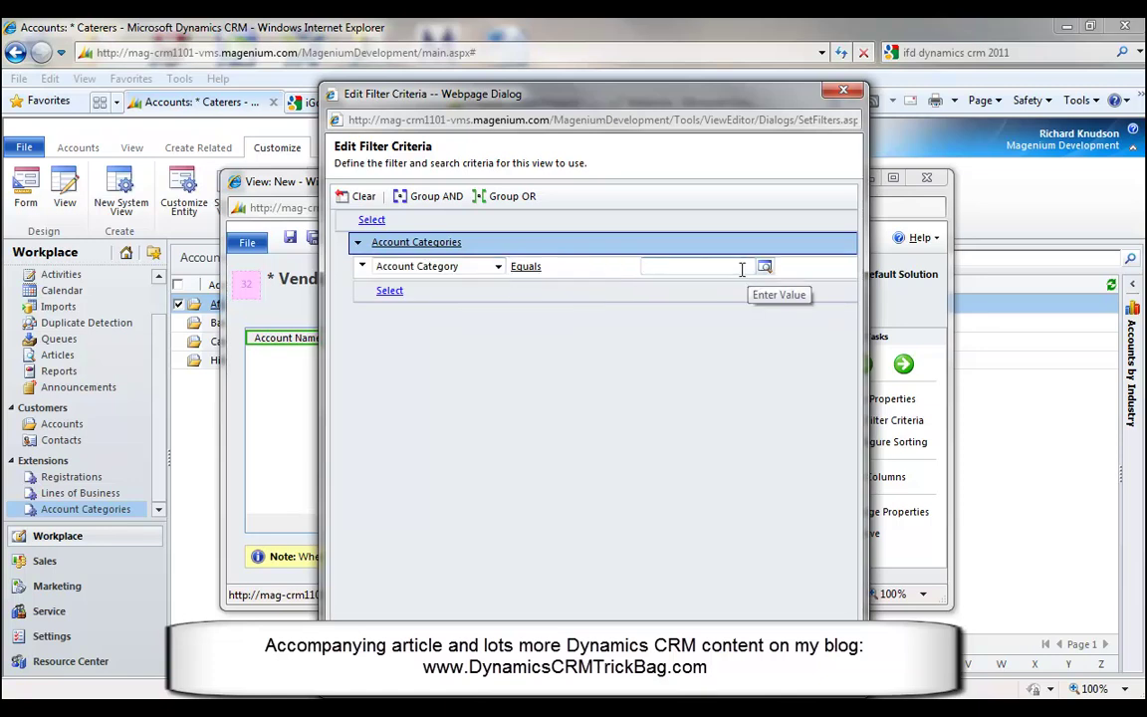
click(462, 271)
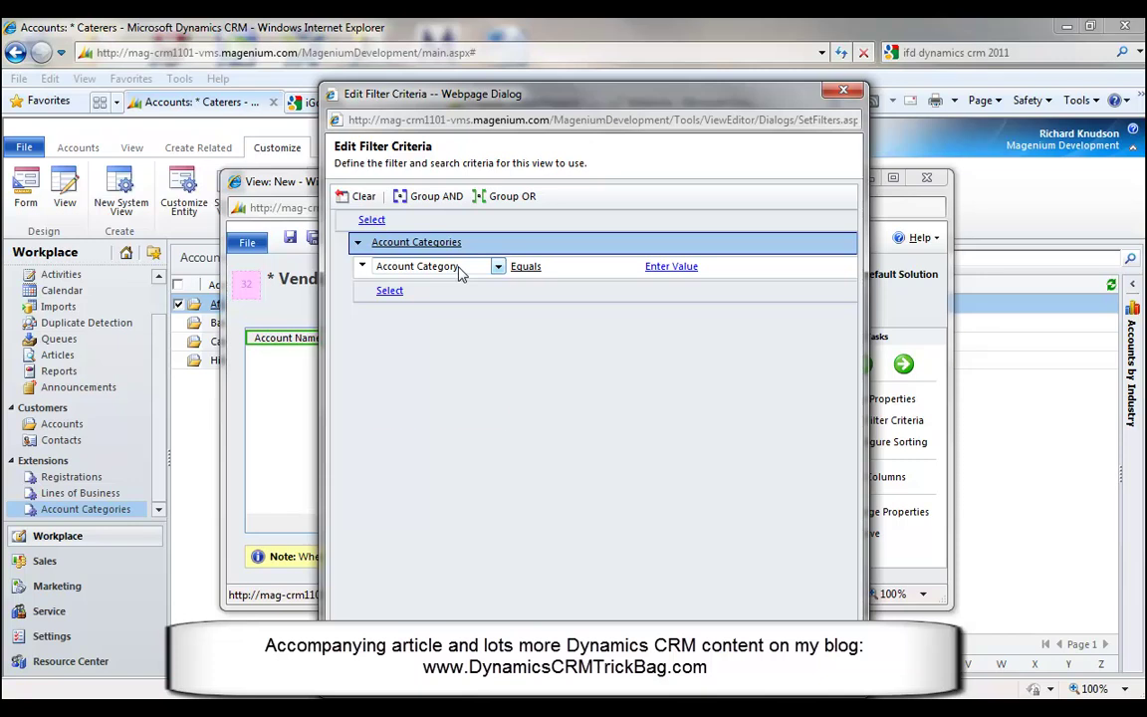
click(460, 271)
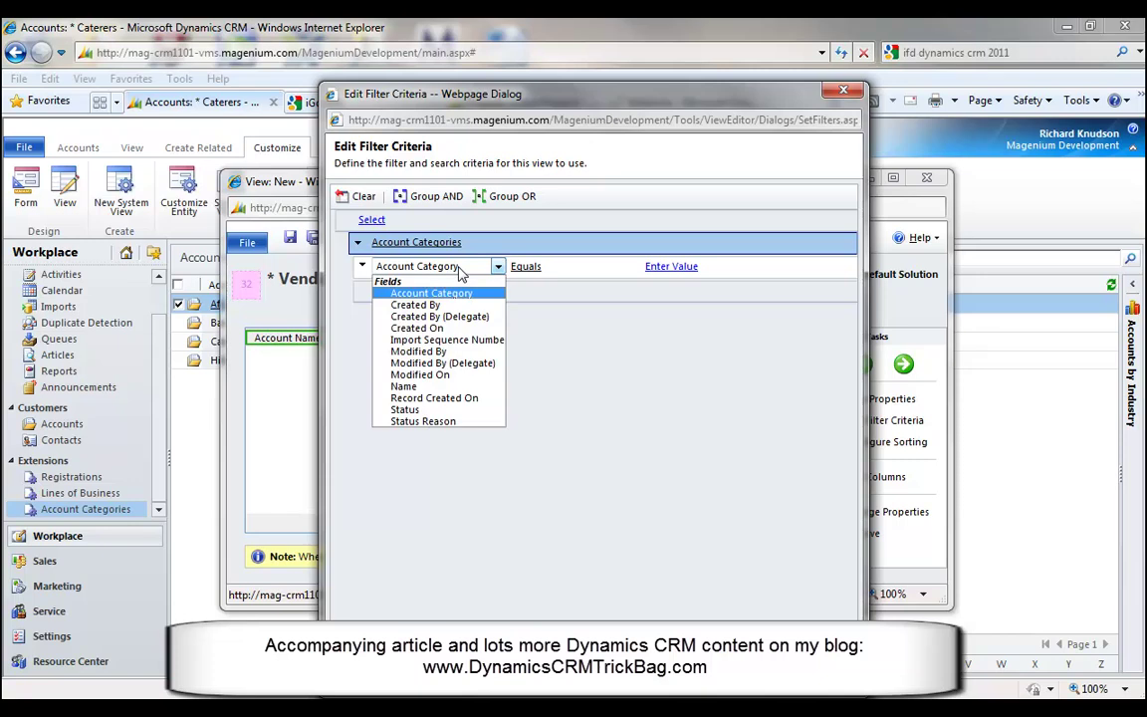
click(426, 392)
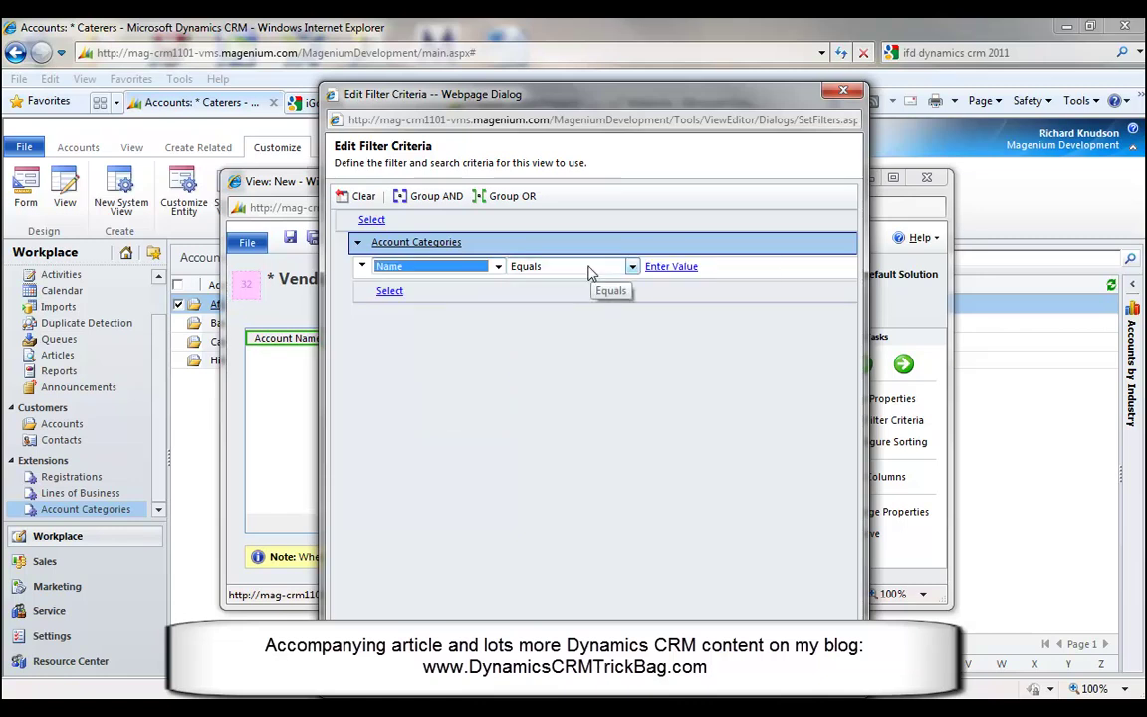
click(661, 267)
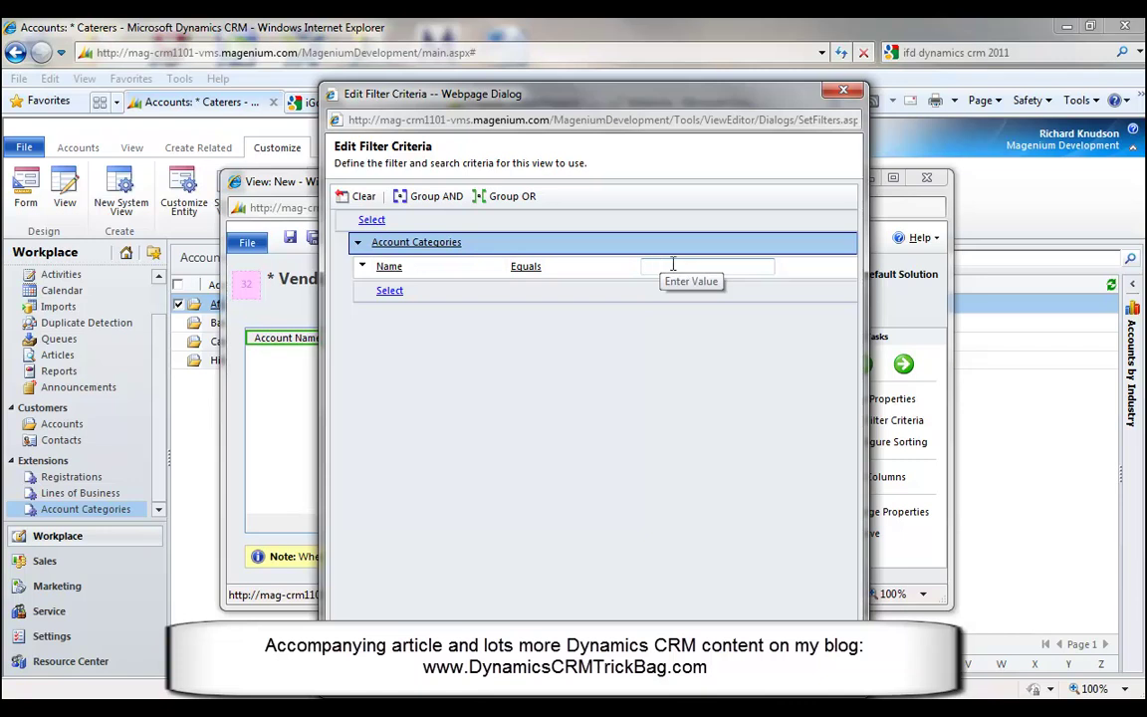
click(445, 271)
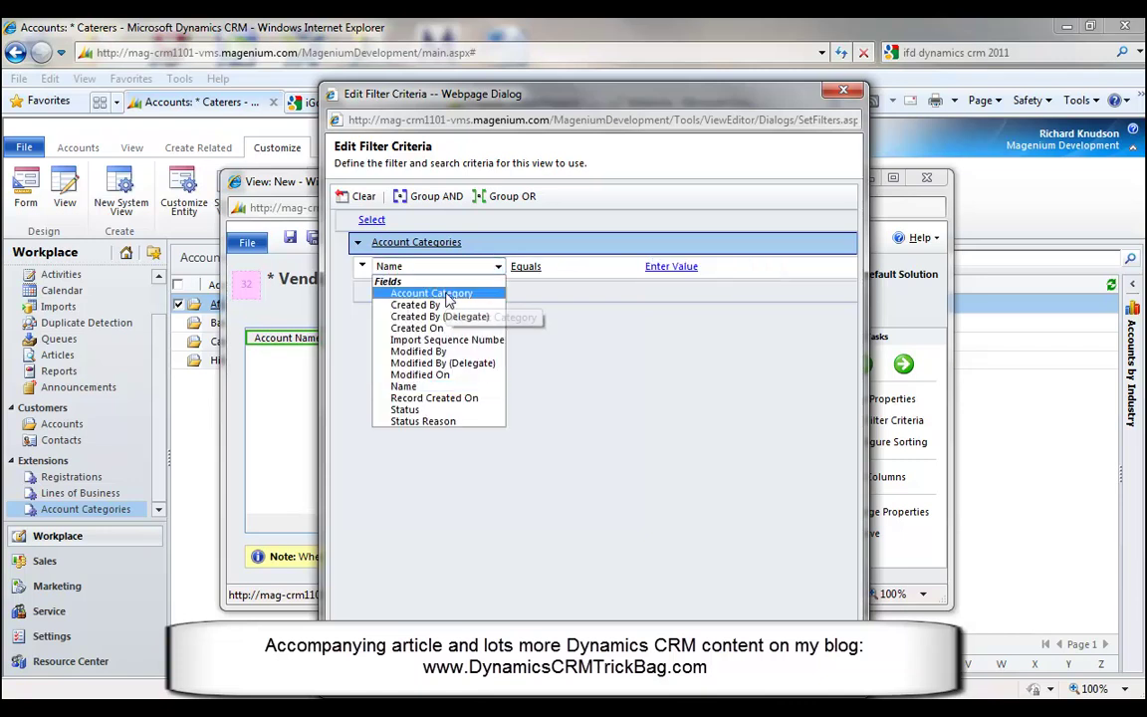
click(447, 293)
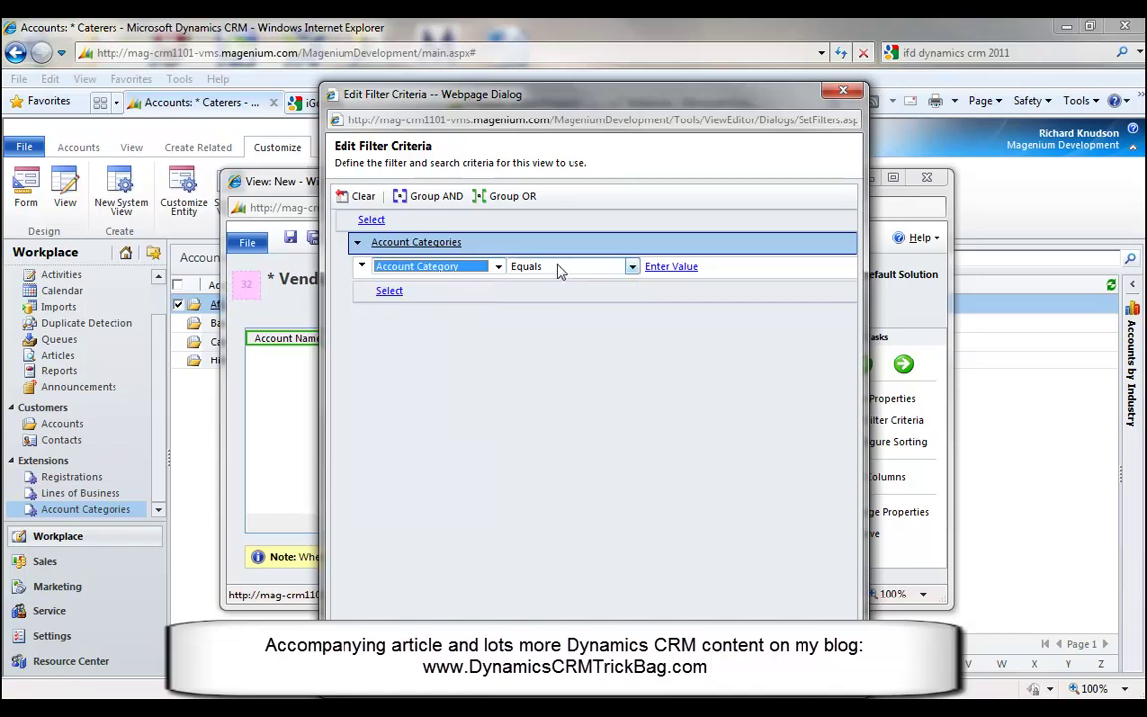
- Look up Vendor as the value of the Account Category condition, confirm the filter criteria, and save and close the view
click(672, 266)
click(763, 268)
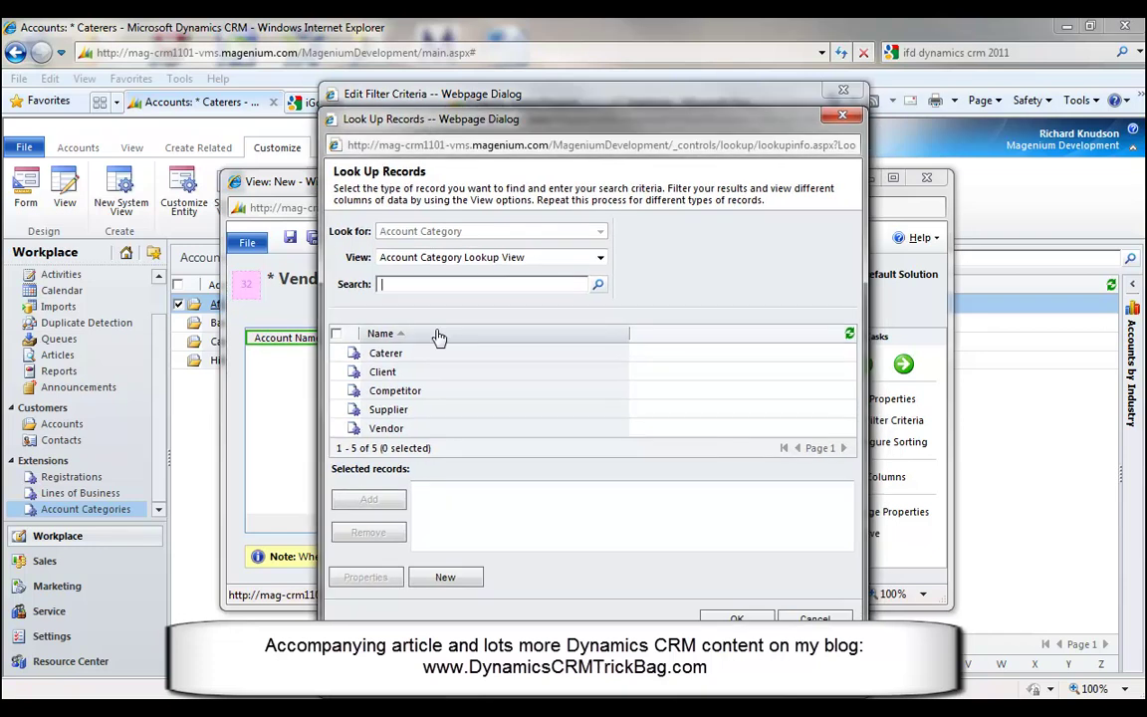
click(434, 430)
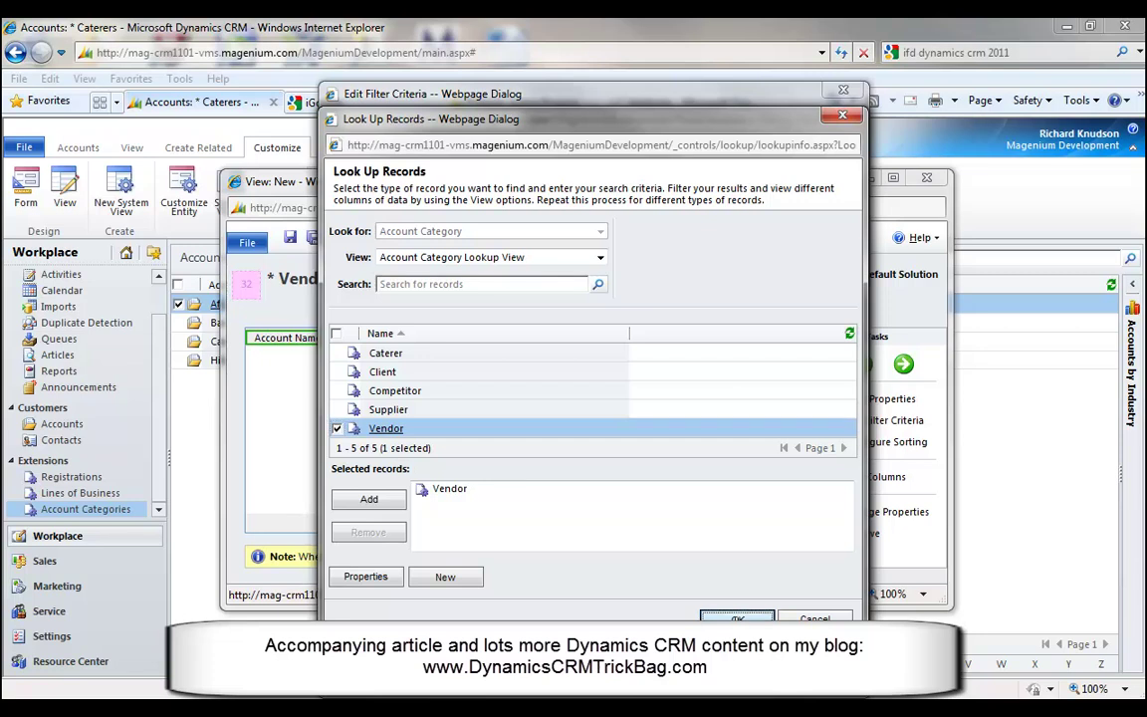
click(737, 619)
click(737, 619)
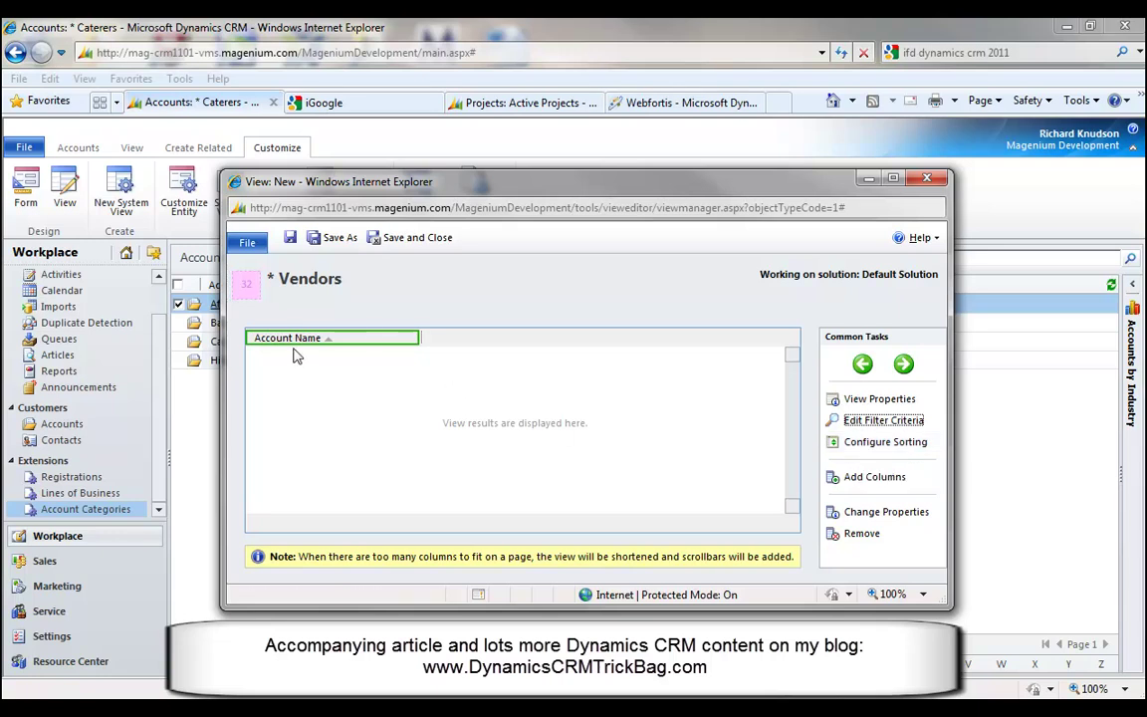
click(415, 241)
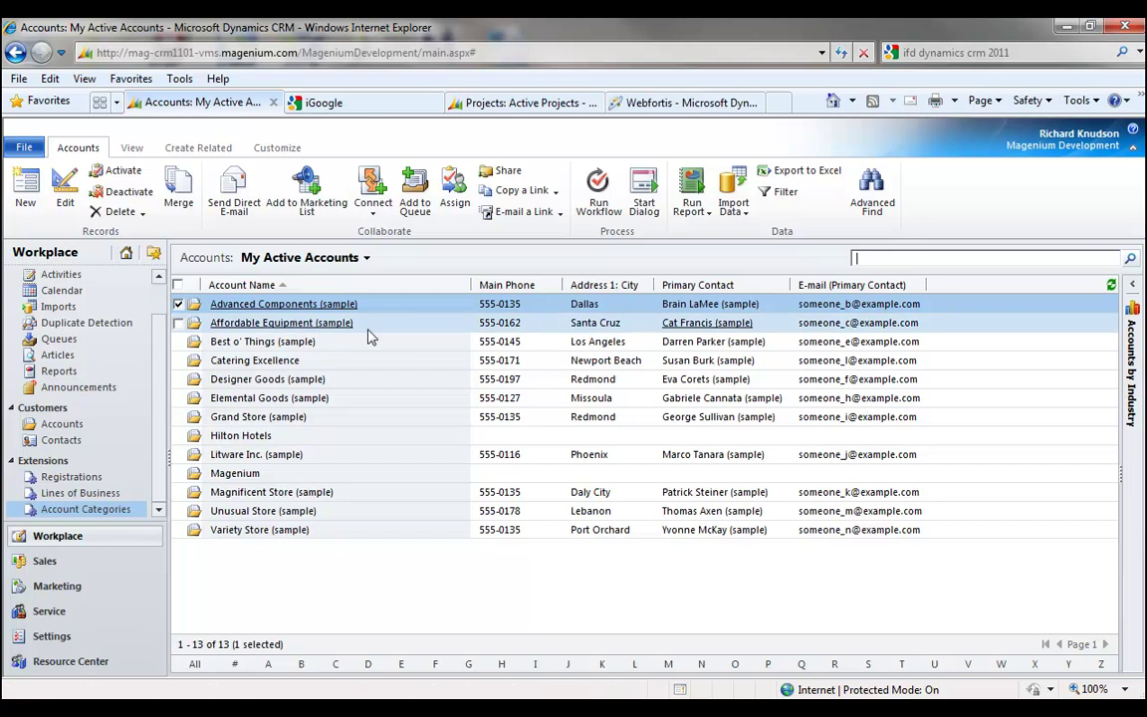
- Display the * Vendors view of accounts and examine the Account Categories related to Grand Store (sample)
click(365, 258)
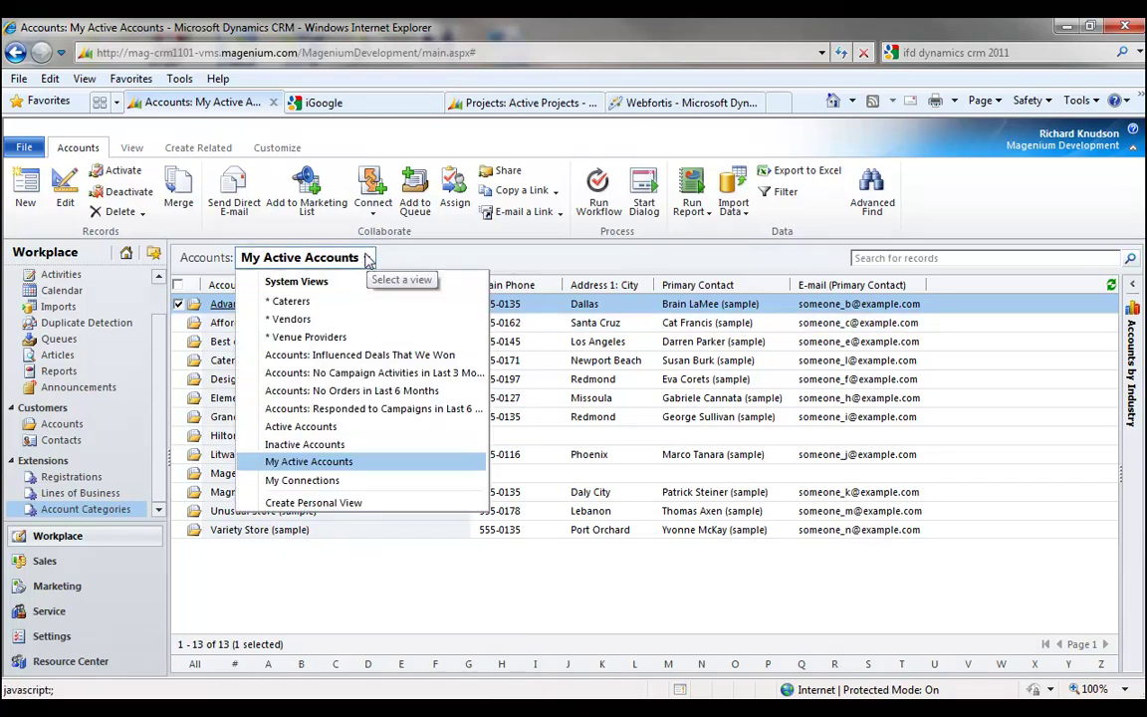
click(299, 319)
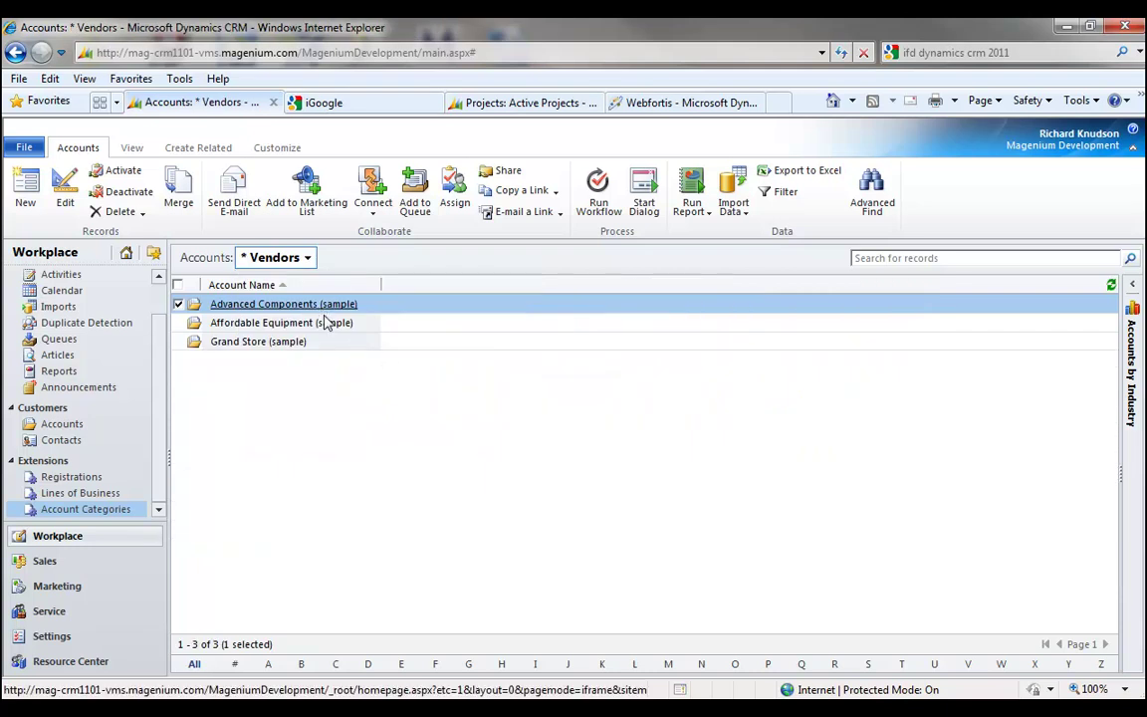
click(247, 342)
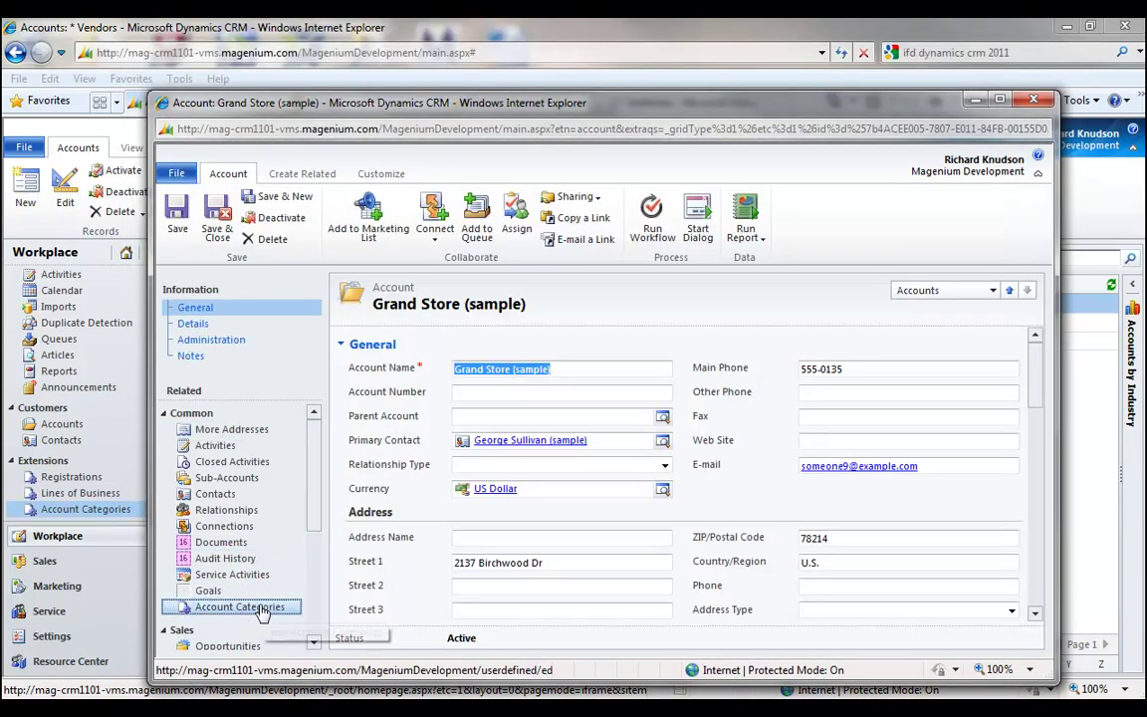
click(254, 610)
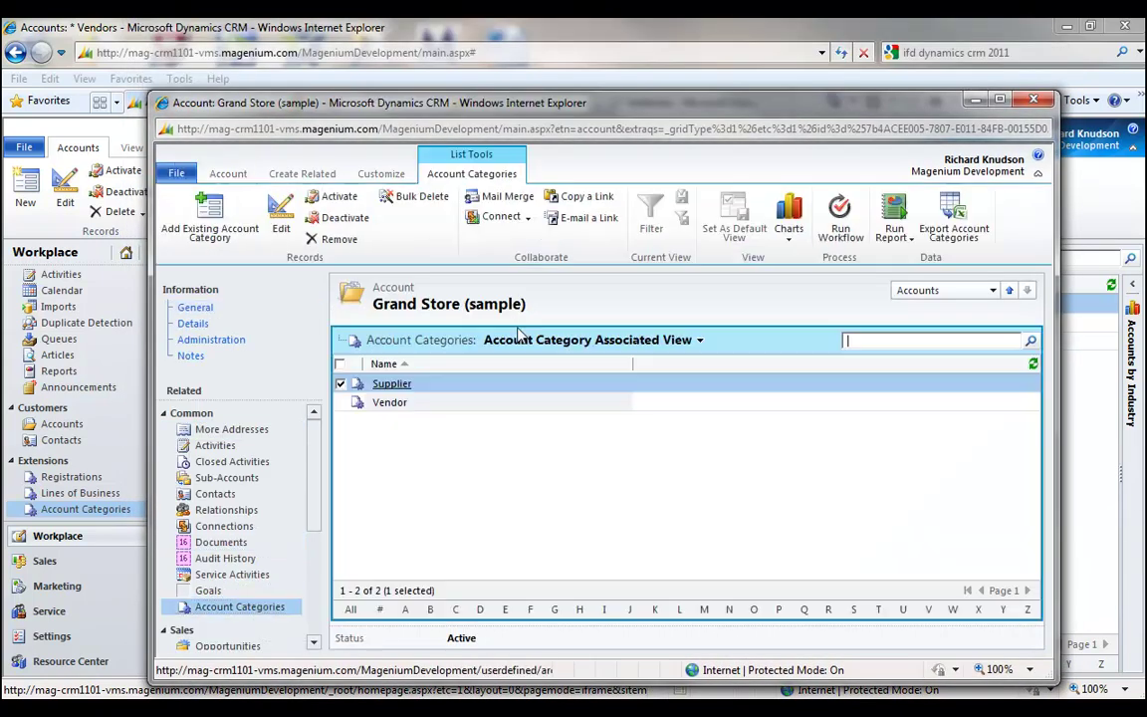
click(406, 402)
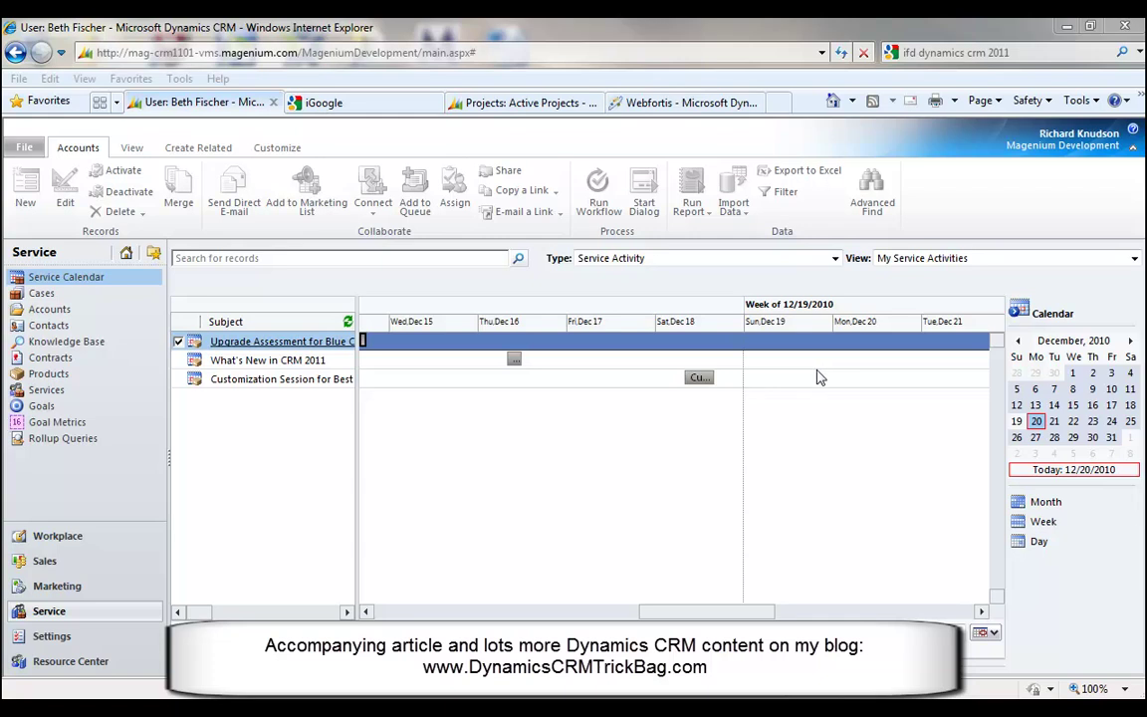
- Open the Customization Session for Best o' Things service activity from the Service Calendar and display it in the Scheduler form
click(700, 378)
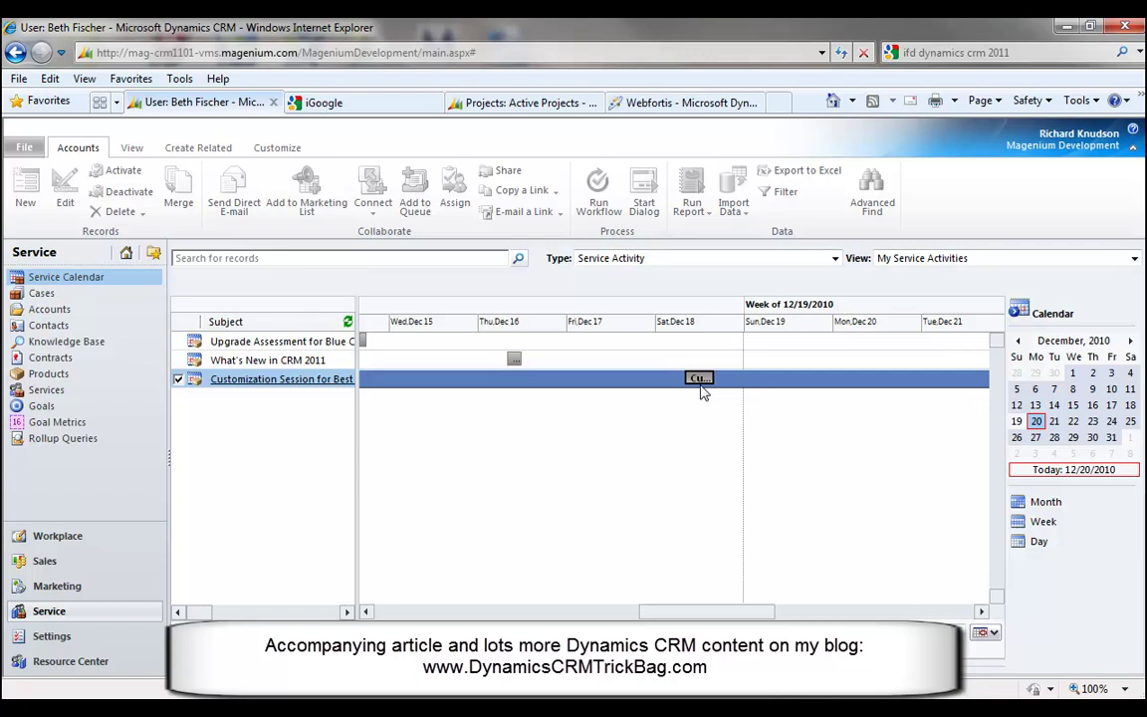
mouse_move(701, 389)
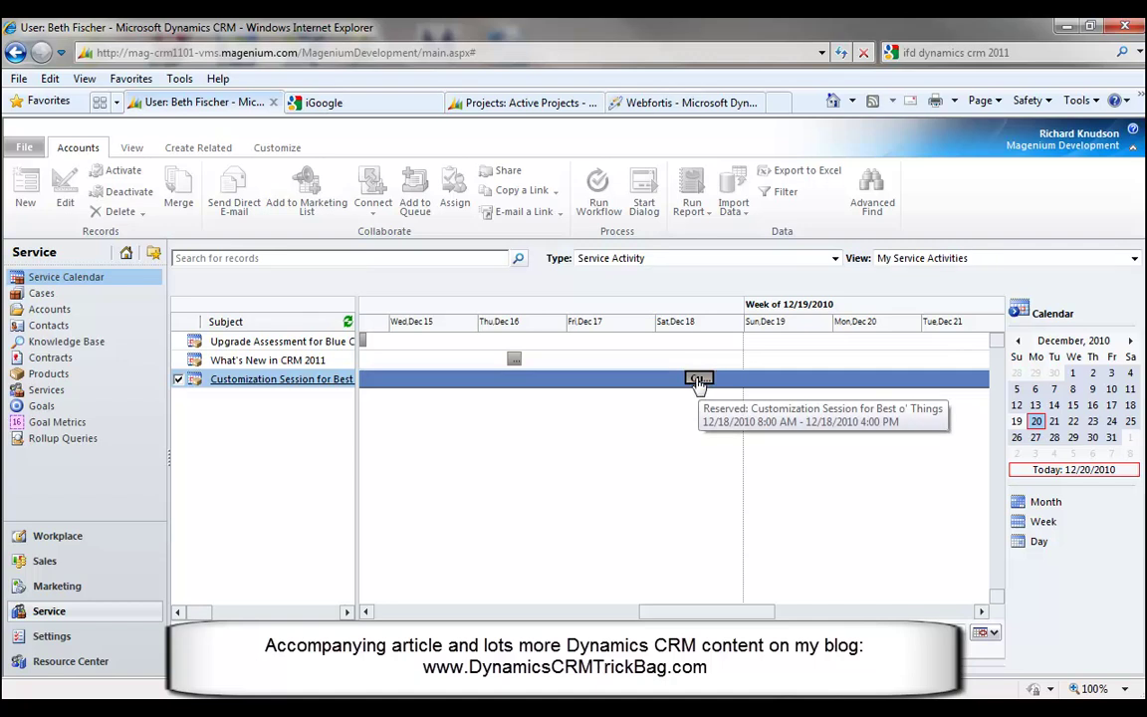
double_click(698, 381)
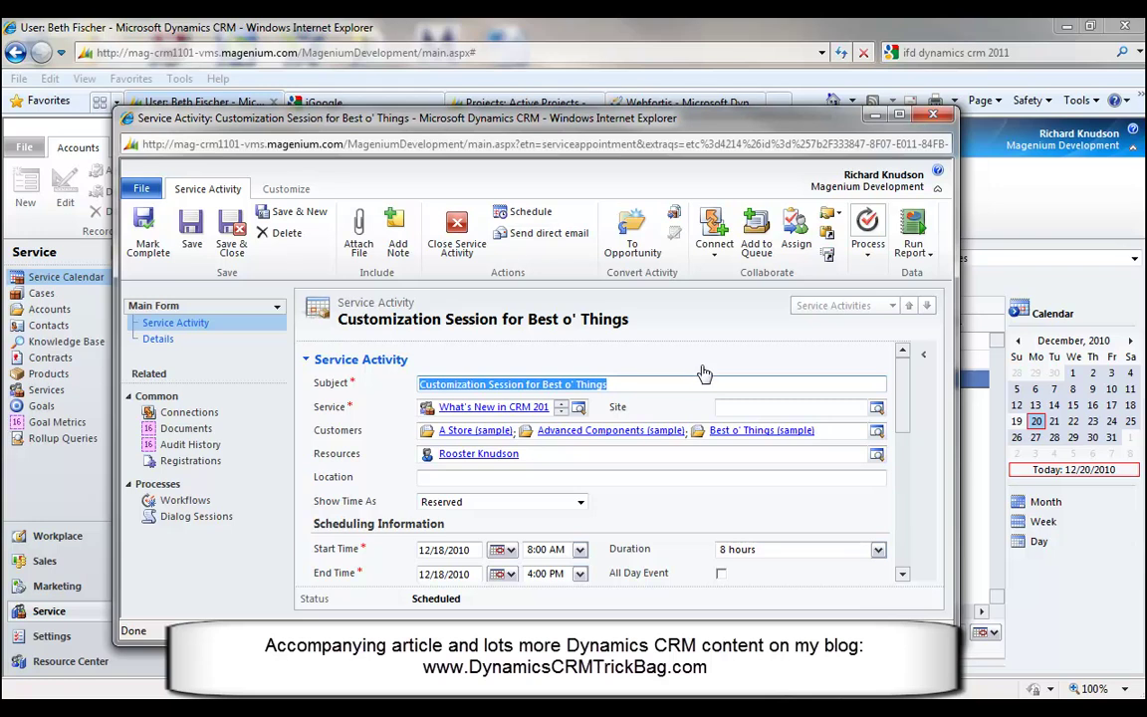
click(280, 308)
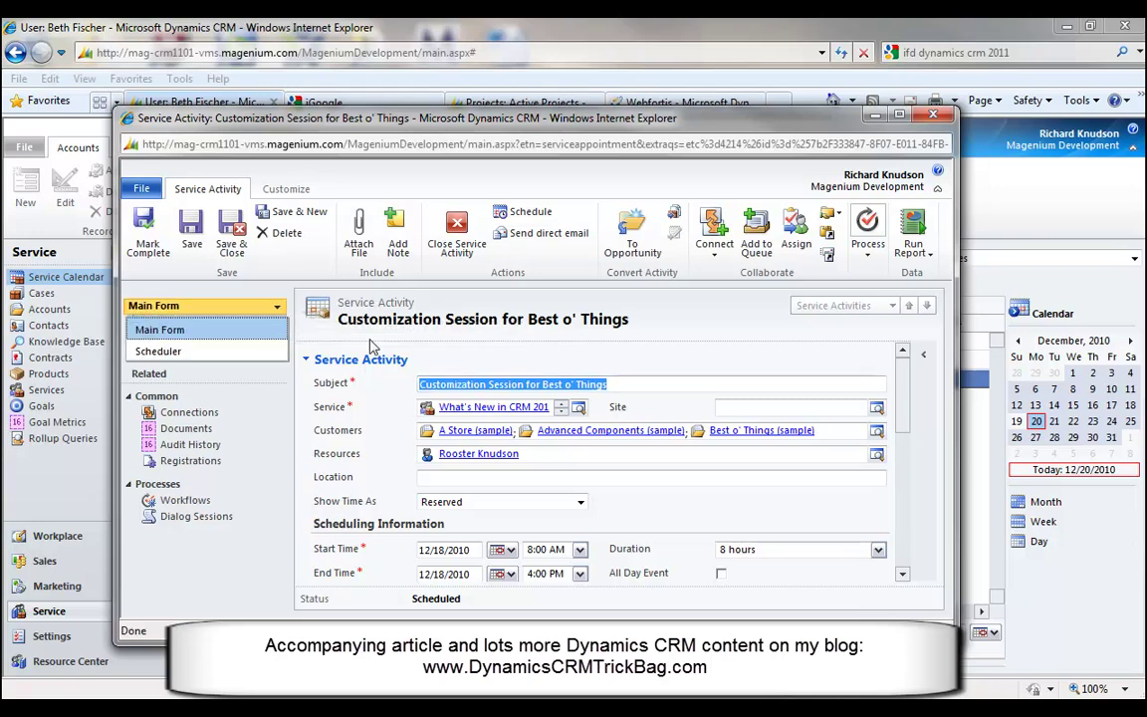
click(203, 356)
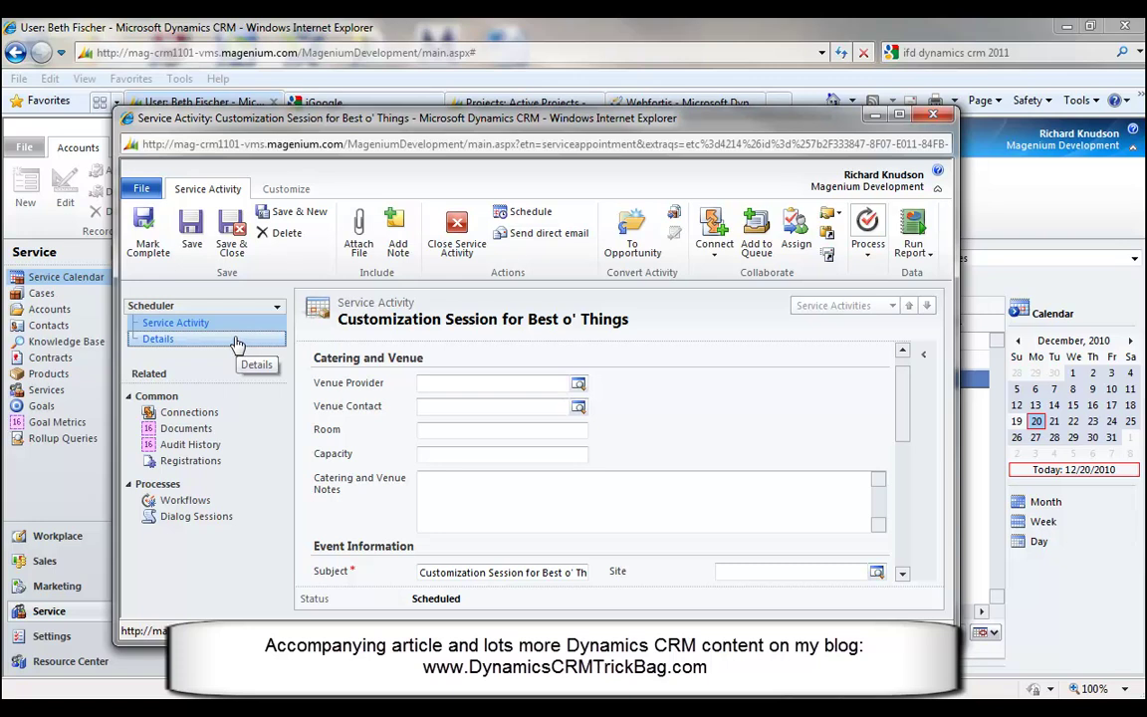
click(237, 344)
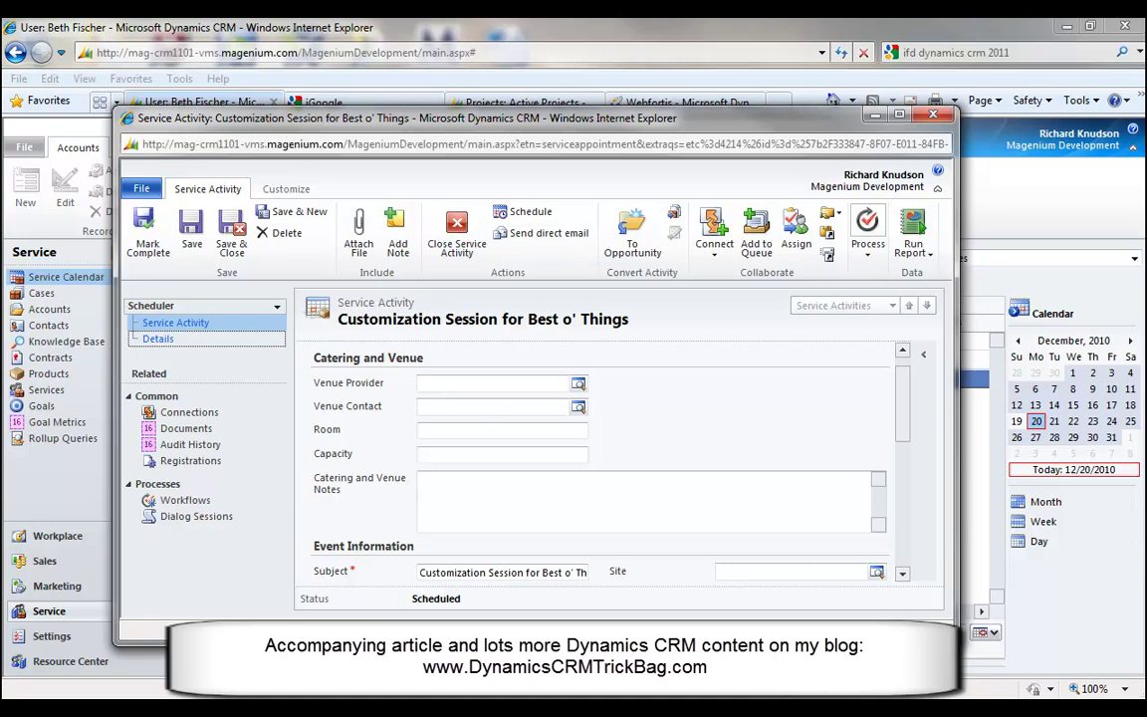
- Look up Hilton Hotels from the * Venue Providers view as the service activity's Venue Provider
click(725, 386)
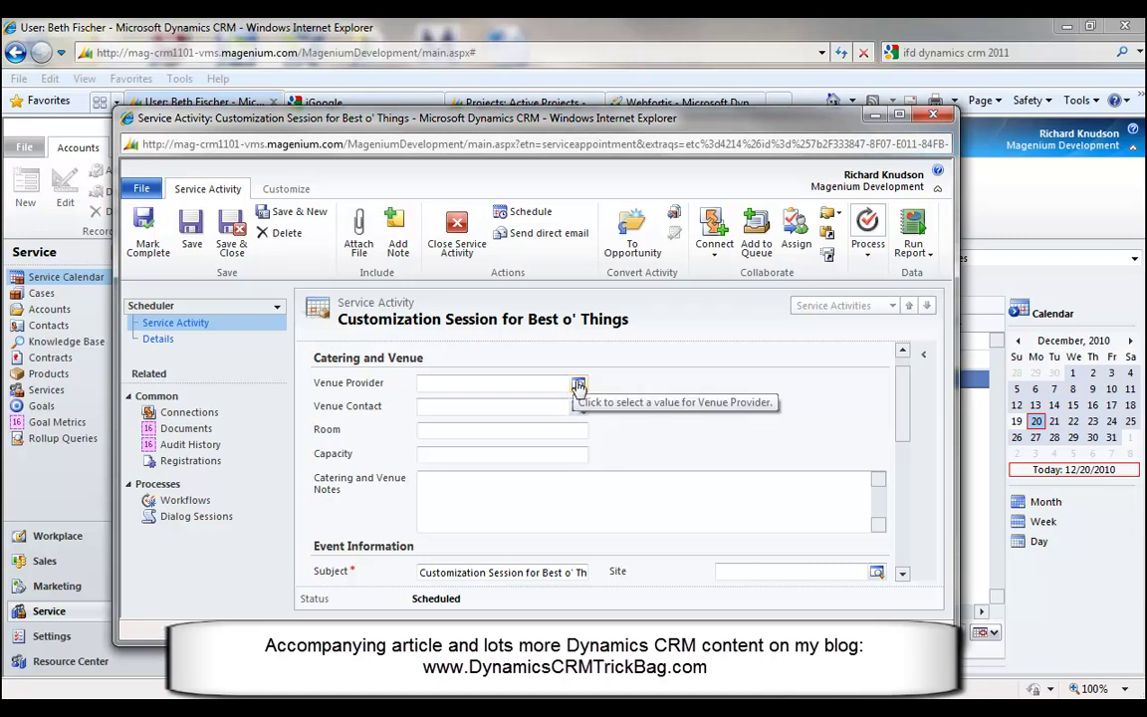
click(497, 382)
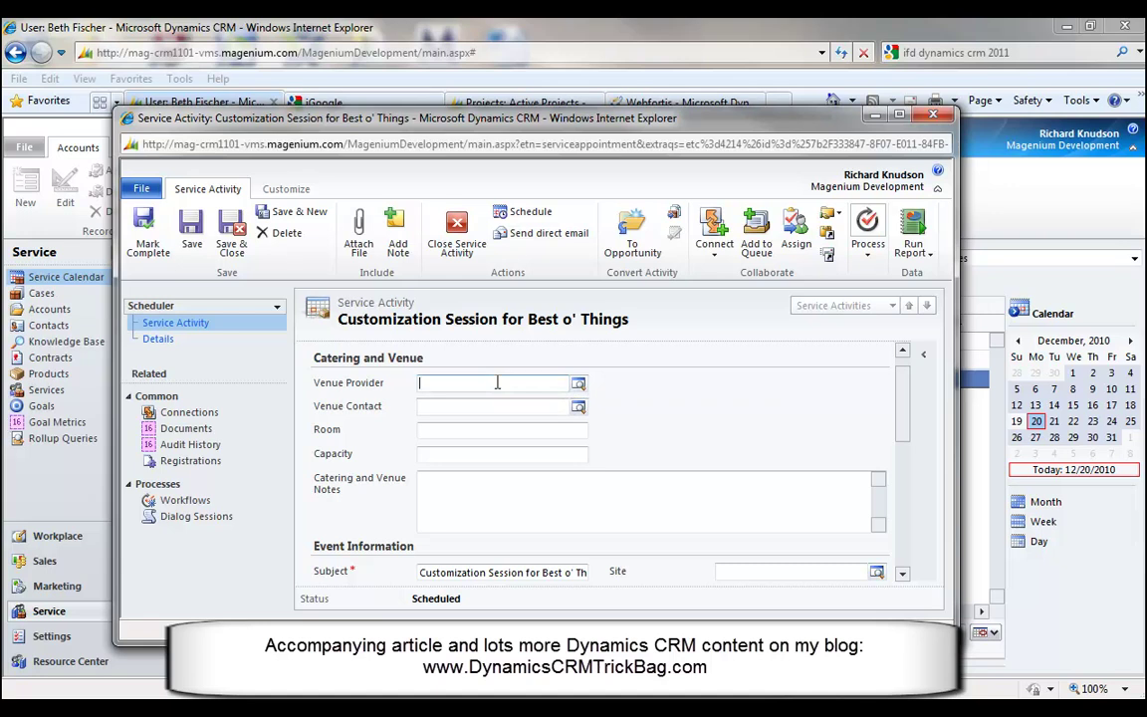
click(579, 385)
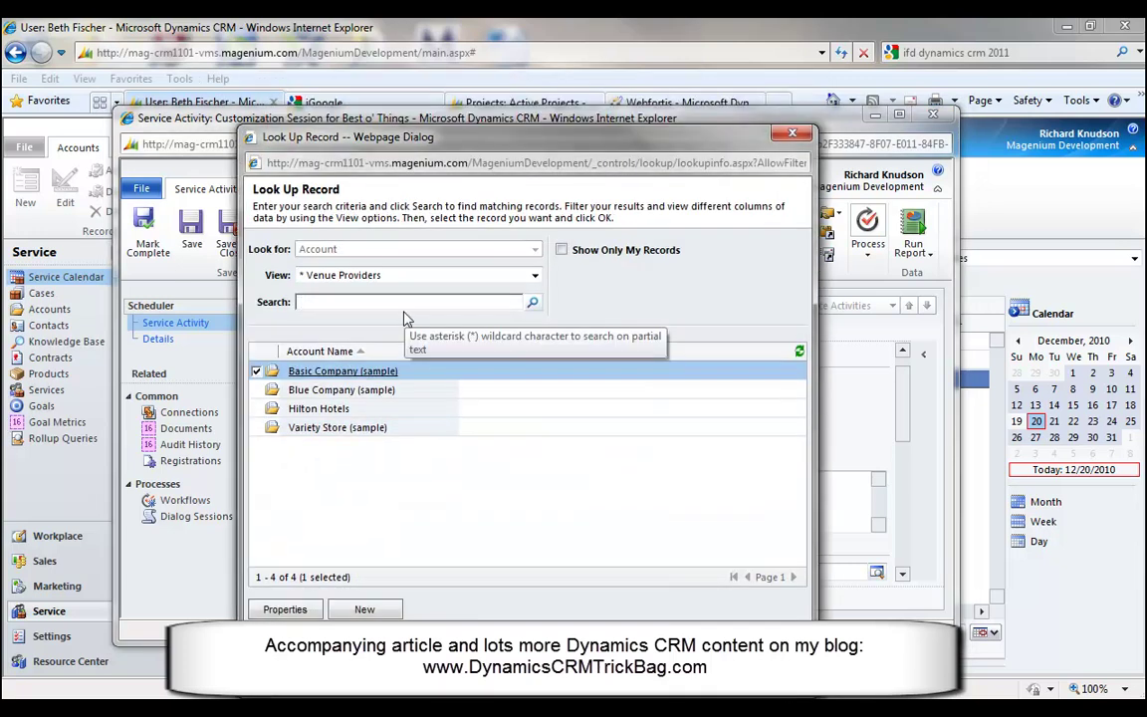
double_click(468, 412)
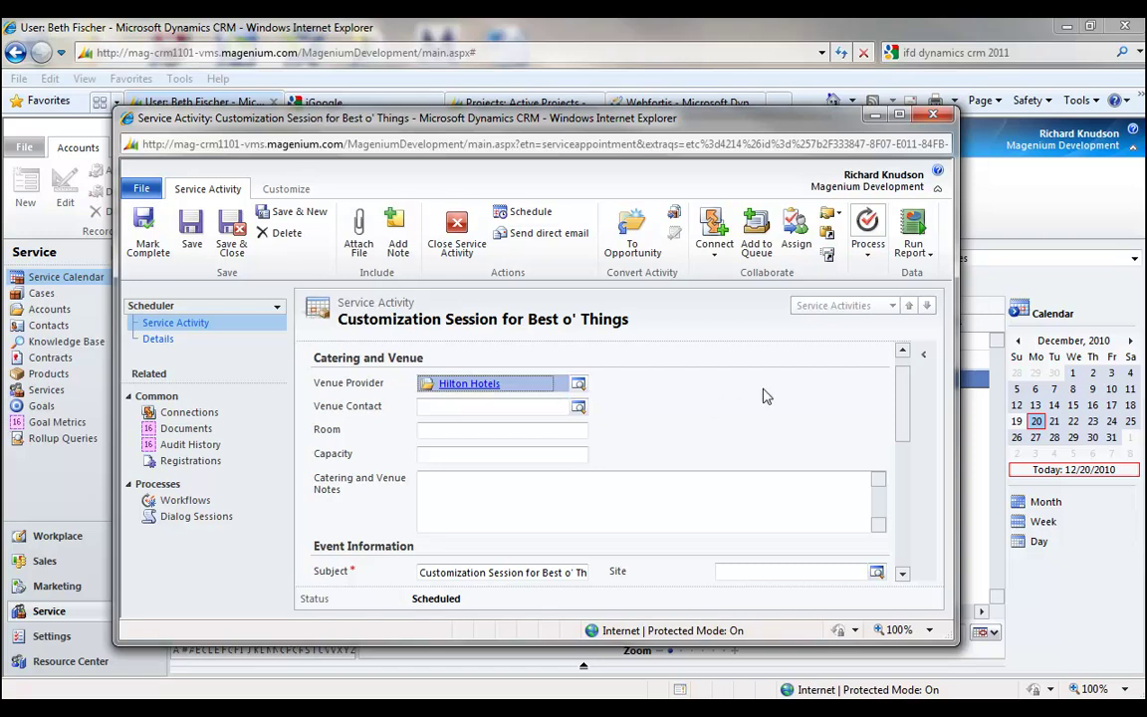
click(710, 394)
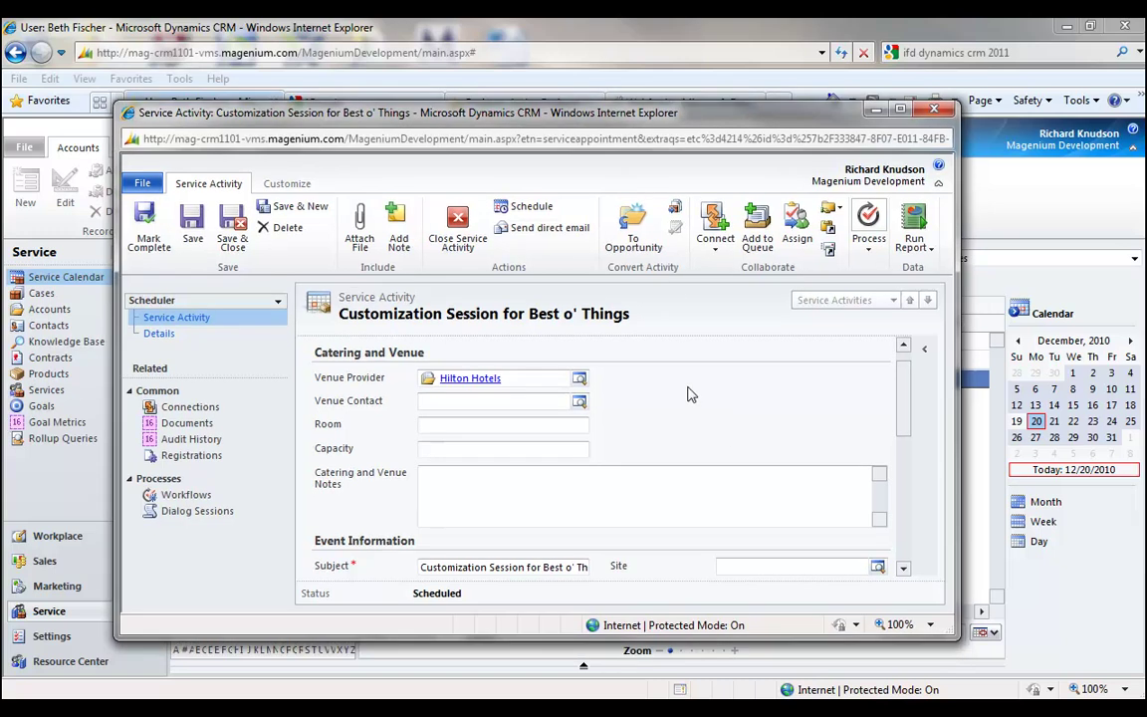
- Open the service activity's Scheduler form in the form editor and start a new field with the display name Caterer
click(289, 185)
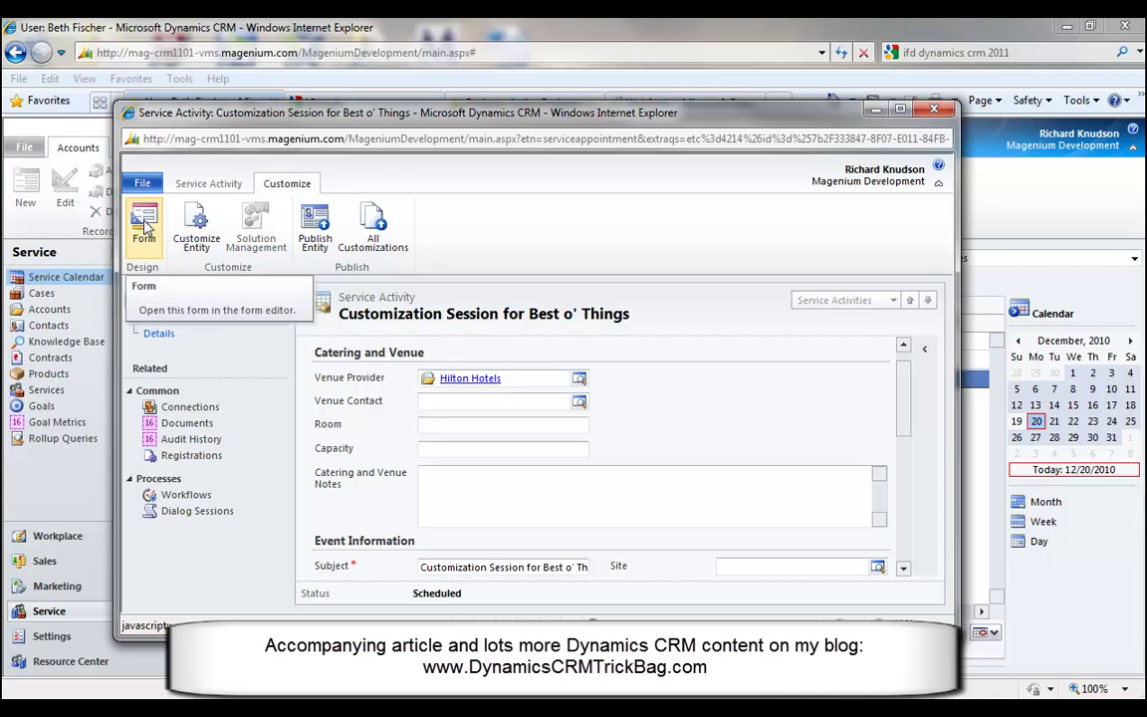
click(145, 226)
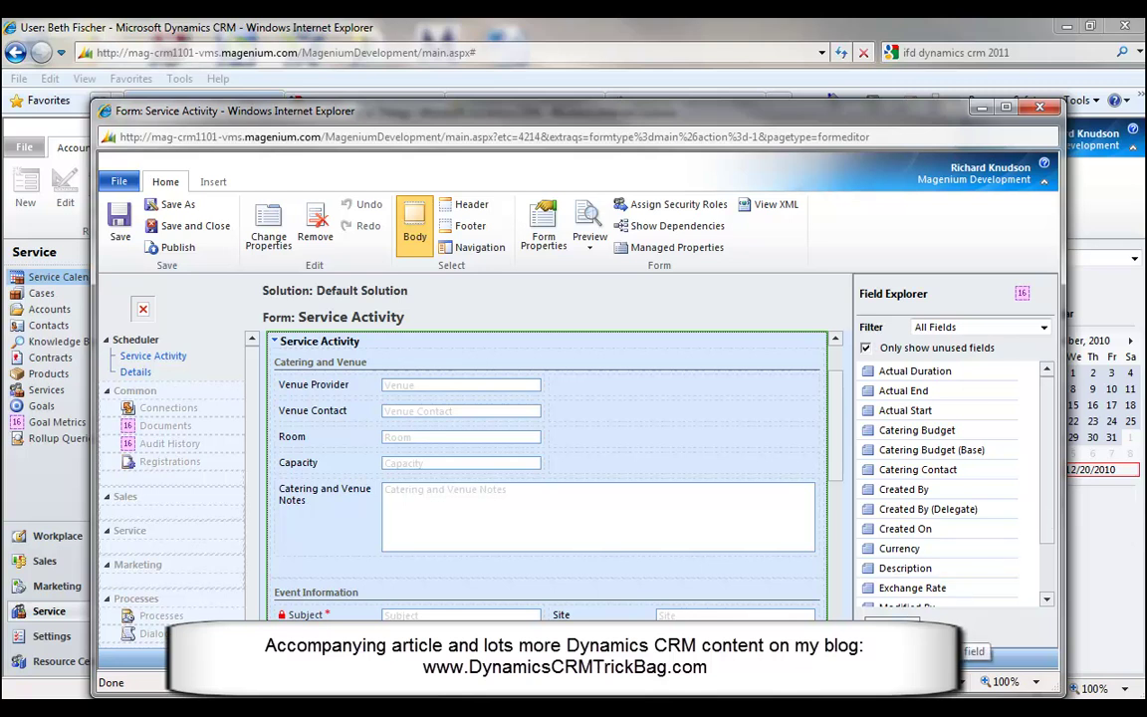
click(961, 652)
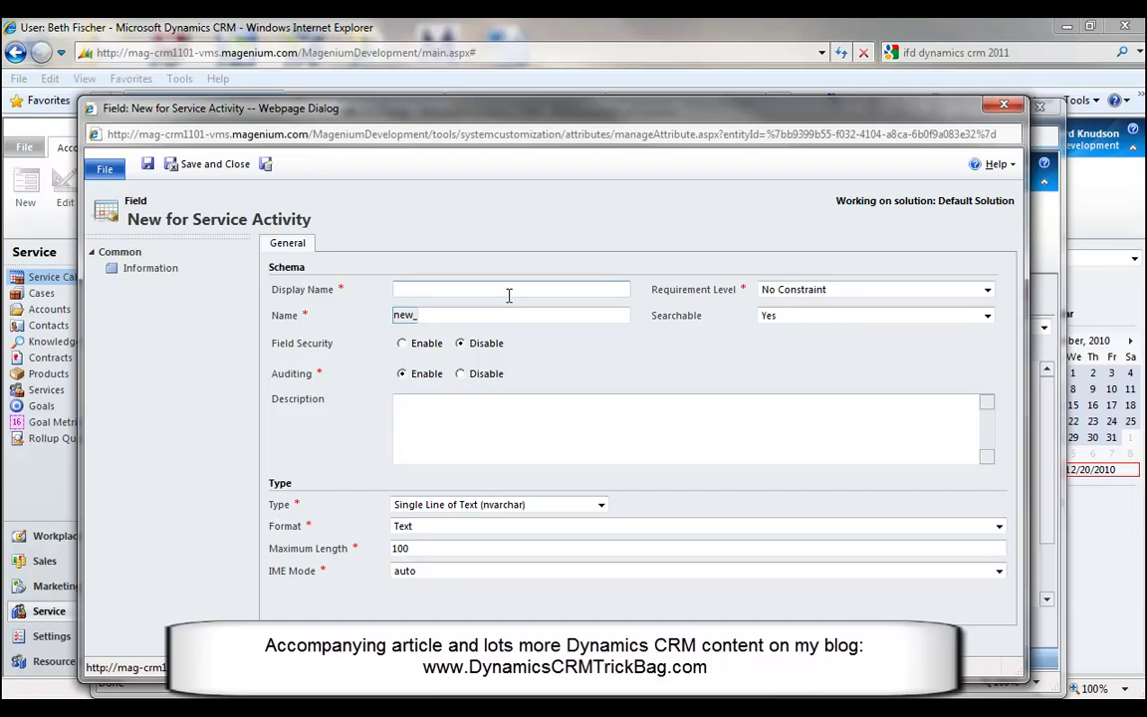
text(Caterers)
key(BackSpace)
key(Tab)
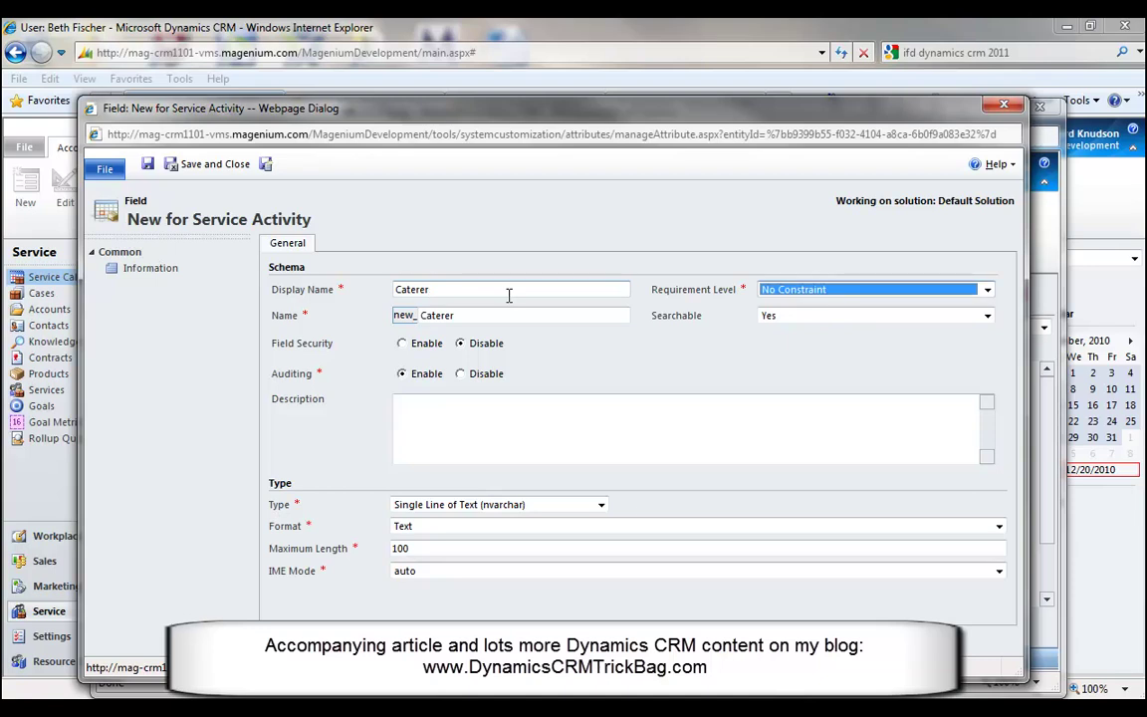
- Set the Caterer field's type to Lookup with Account as target record type, and remove account_ from its relationship name
click(601, 505)
key(Down)
key(Down)
key(Down)
key(Down)
key(Down)
key(Down)
key(Down)
key(Down)
key(Down)
key(Return)
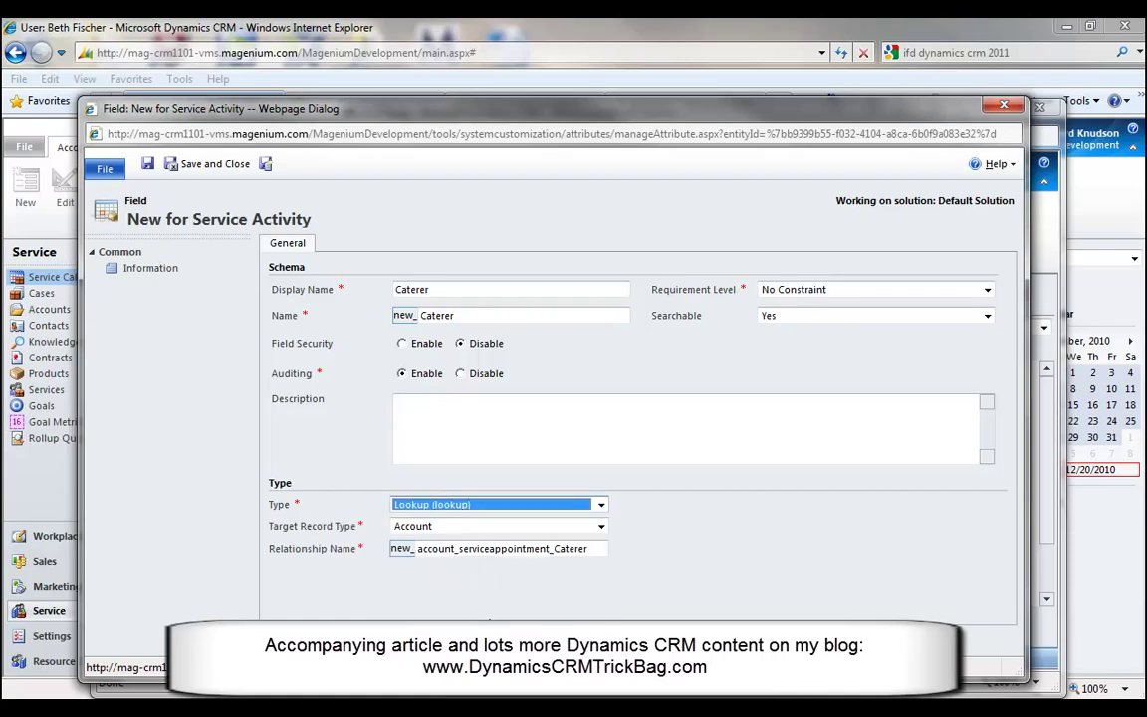
click(463, 526)
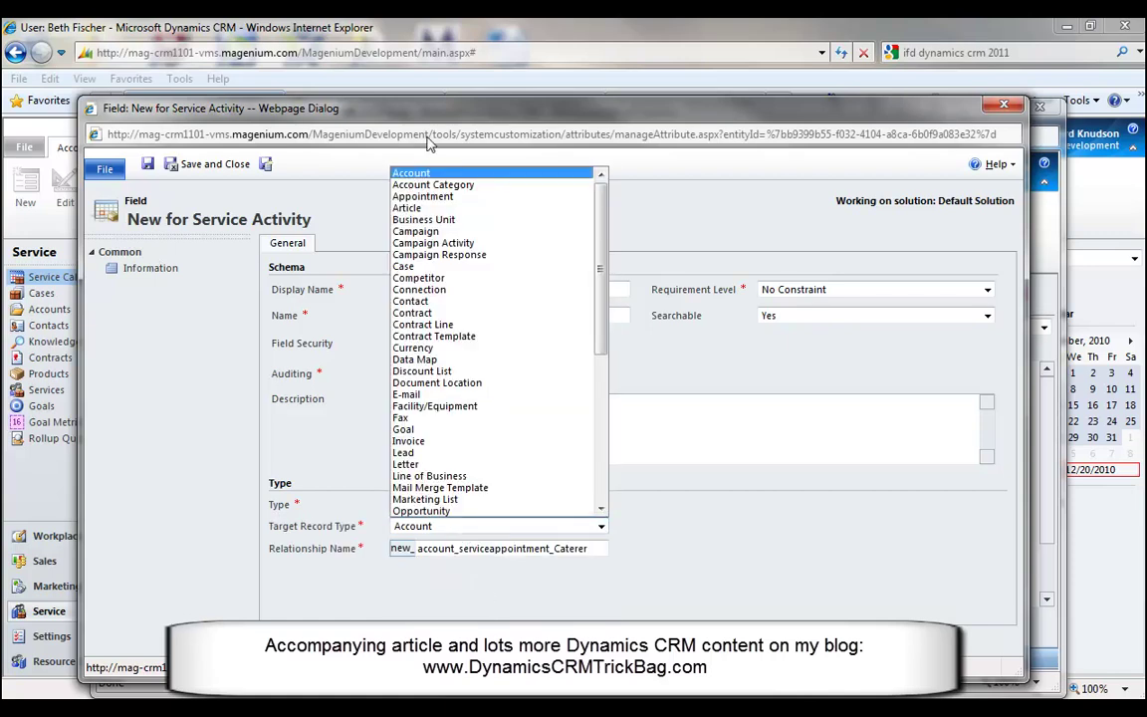
click(419, 177)
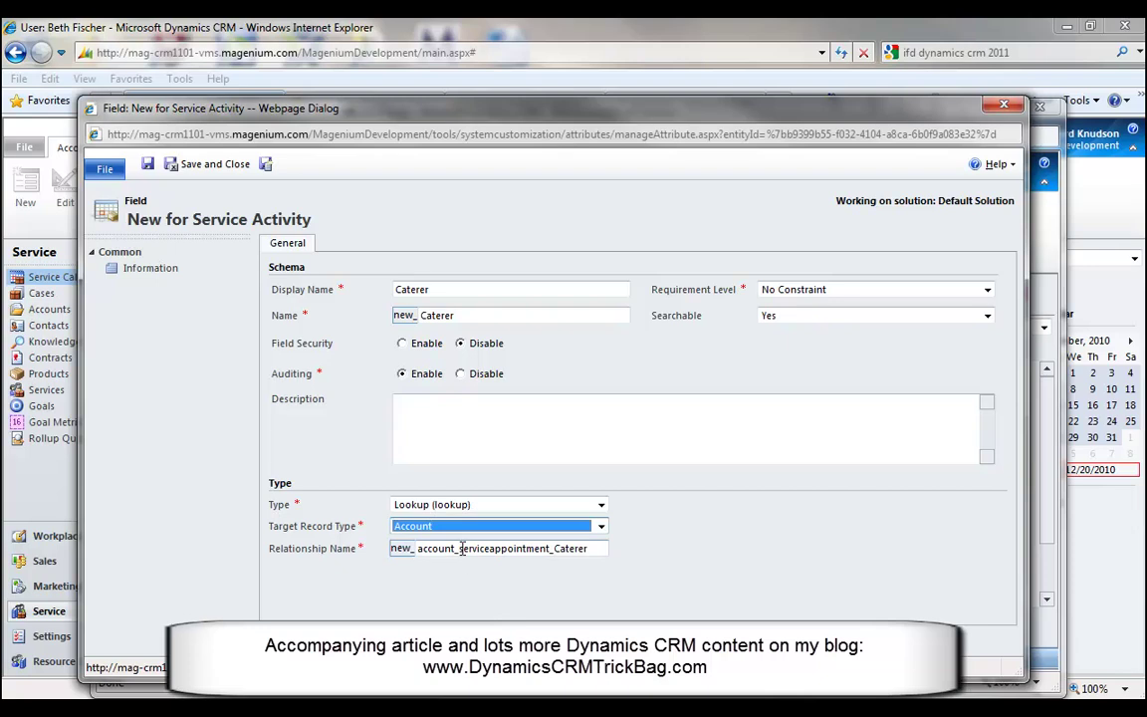
drag(460, 548, 417, 548)
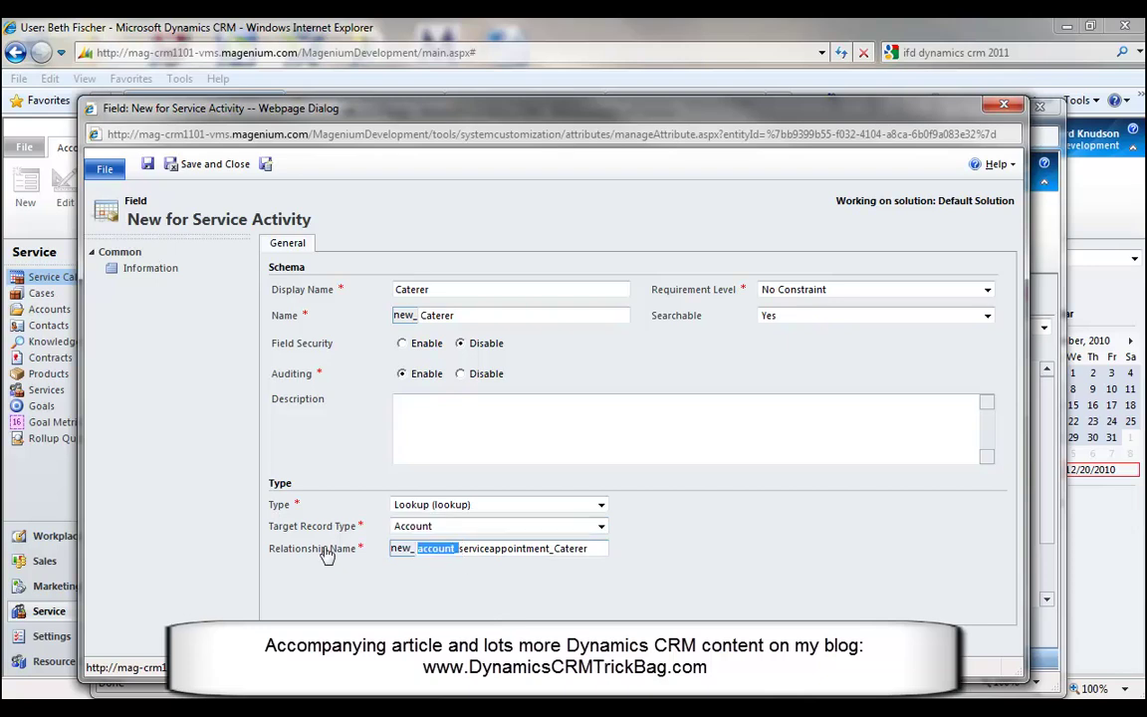
key(Delete)
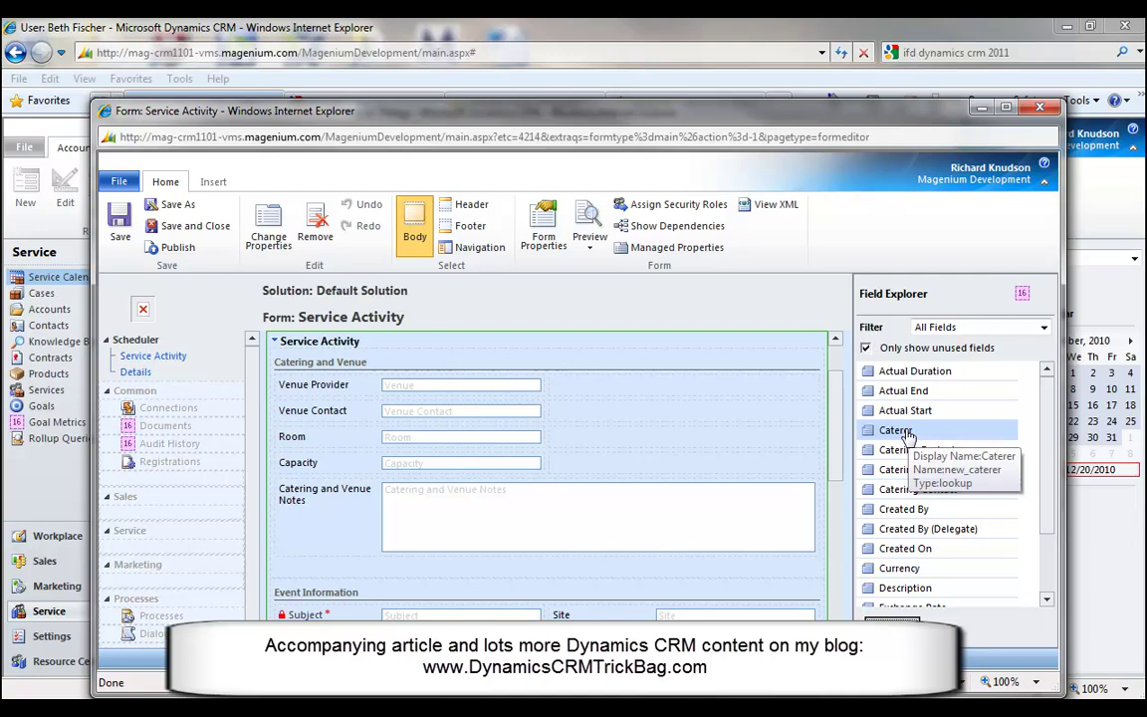
- Place the Caterer, Catering Contact and Catering Budget fields in the second column of the Catering and Venue section
drag(908, 436, 679, 396)
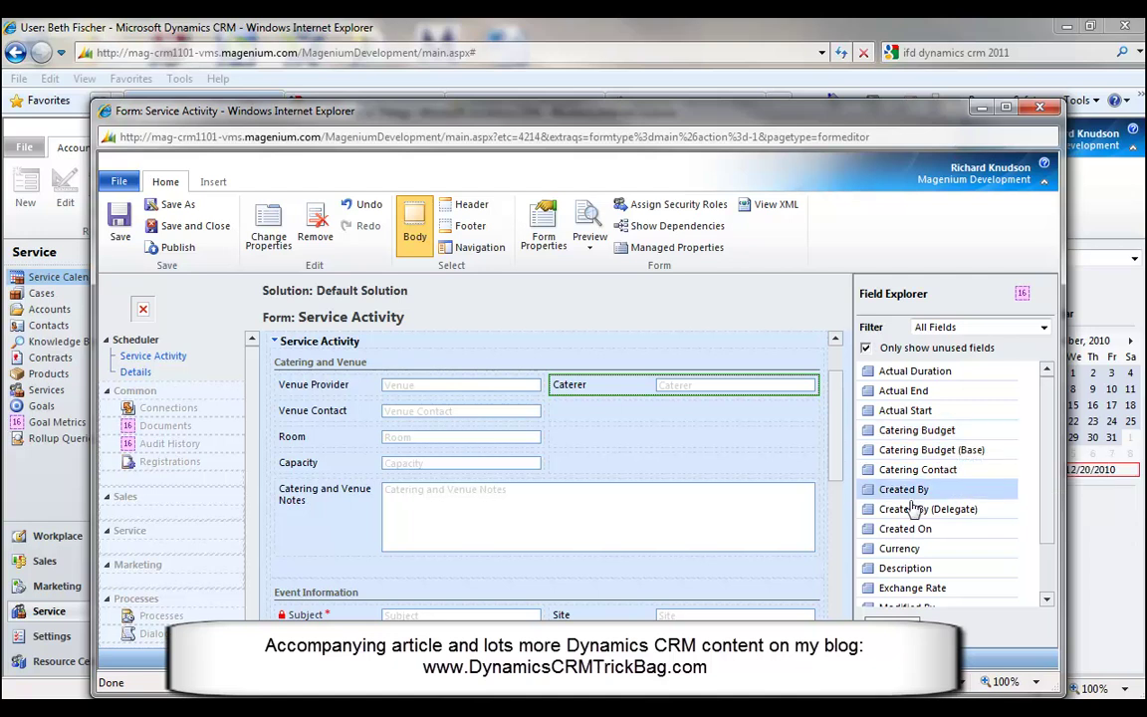
drag(871, 468, 671, 425)
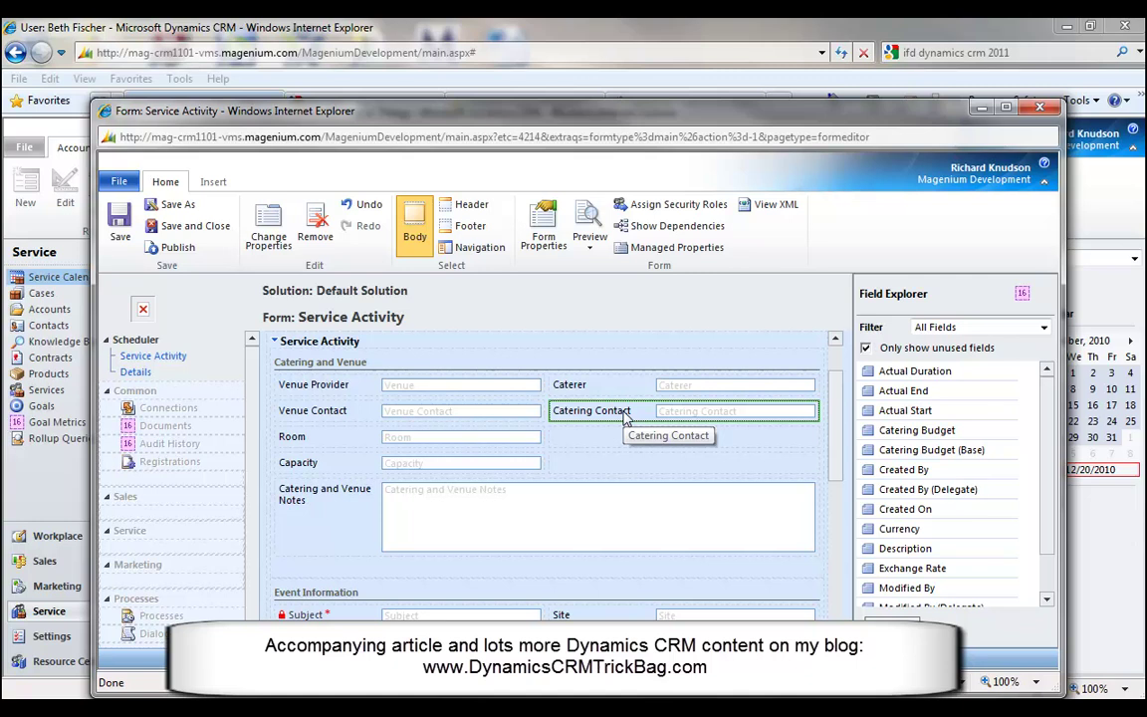
drag(942, 439, 737, 456)
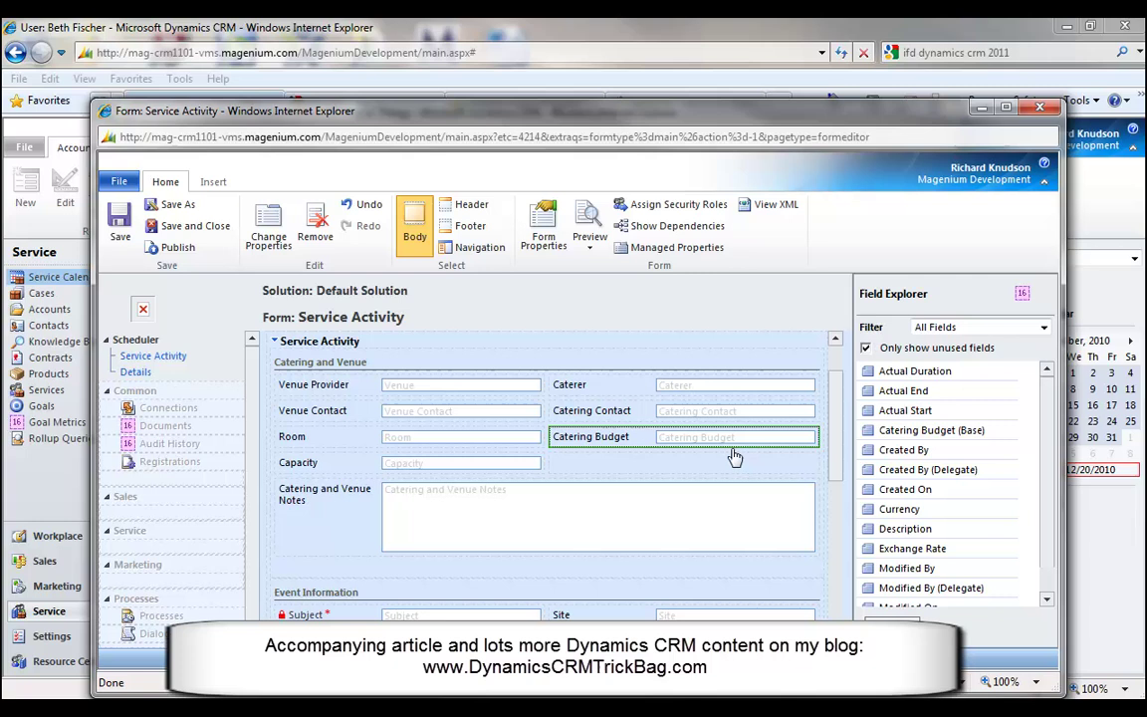
click(608, 412)
click(625, 440)
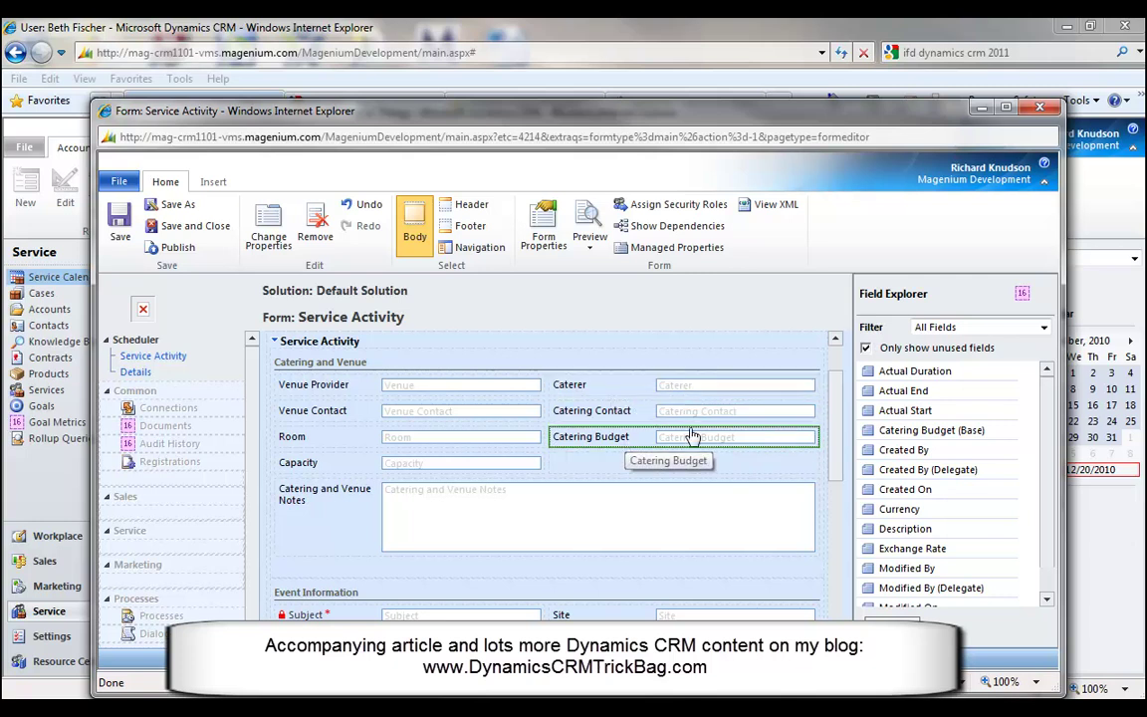
- Preview the update form, examine the account records offered by the Caterer lookup, and close the preview
click(592, 248)
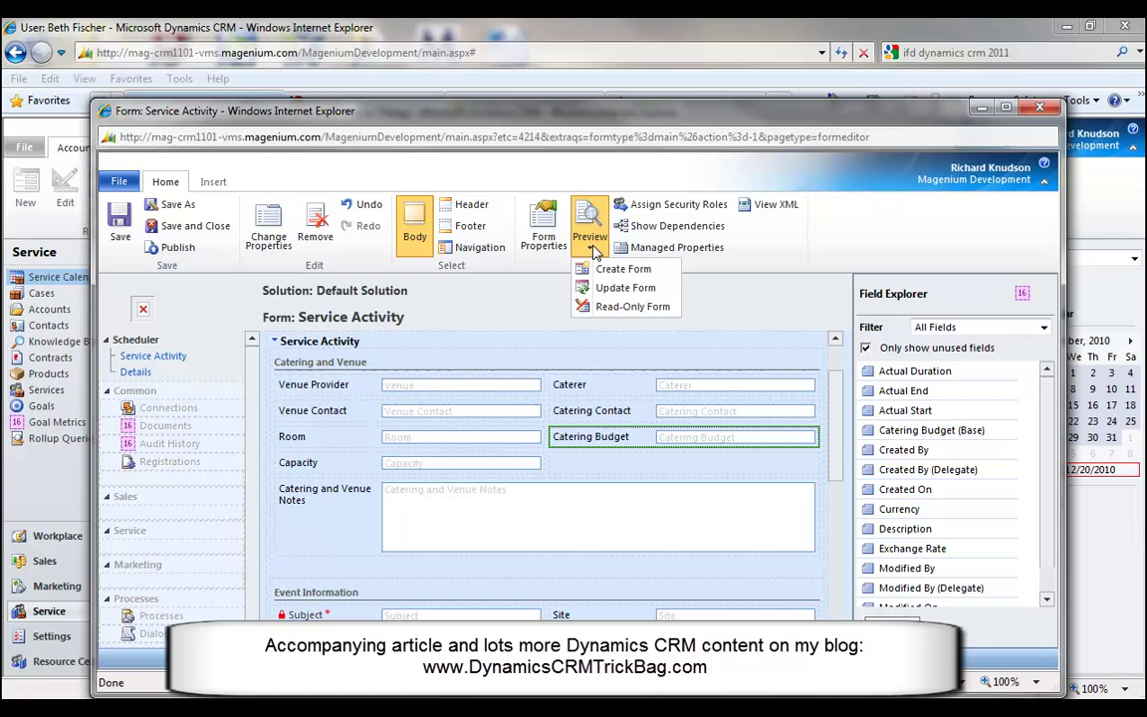
click(625, 288)
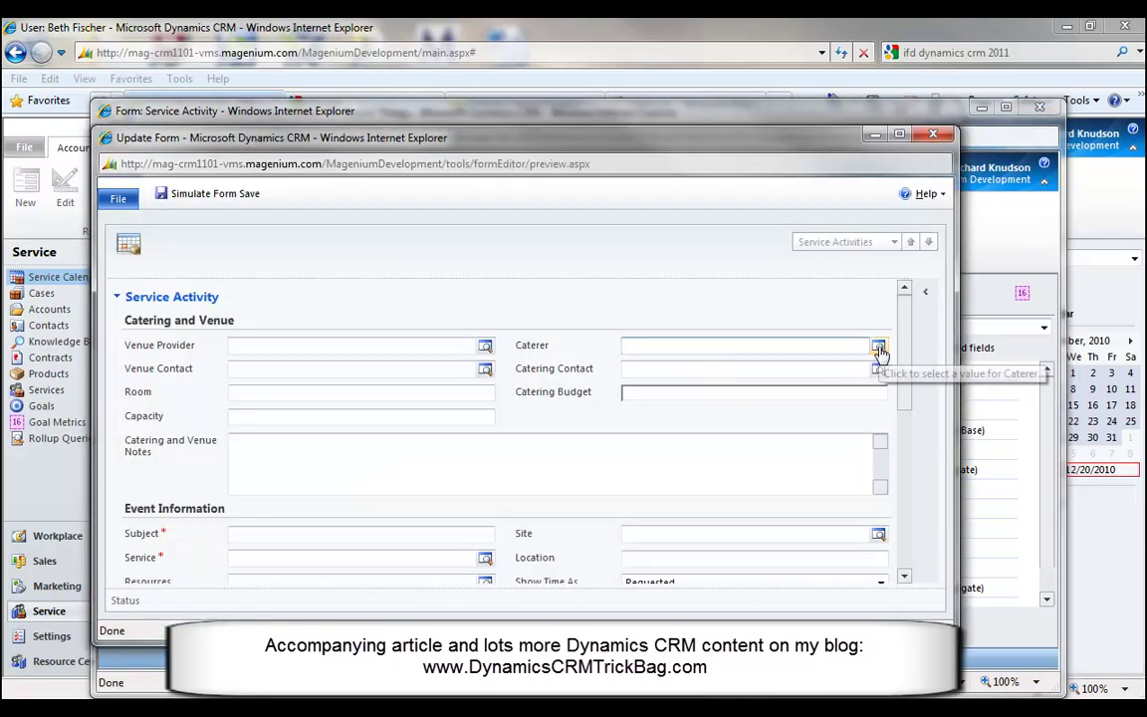
click(878, 349)
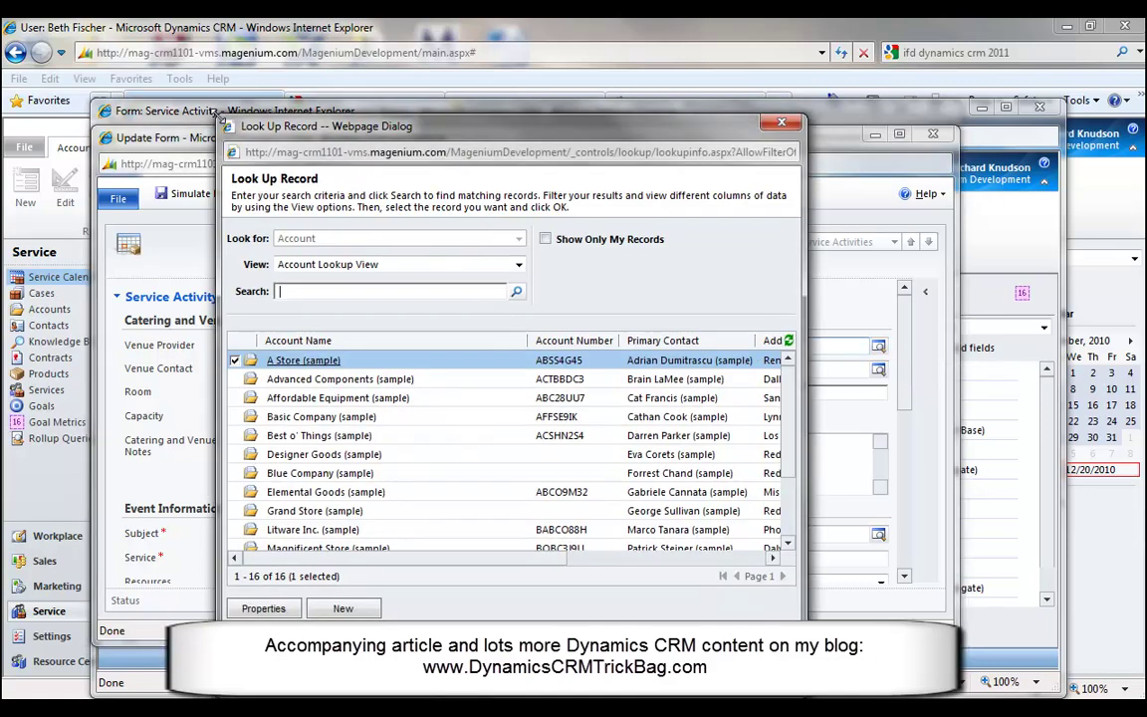
scroll(786, 435, down, 3)
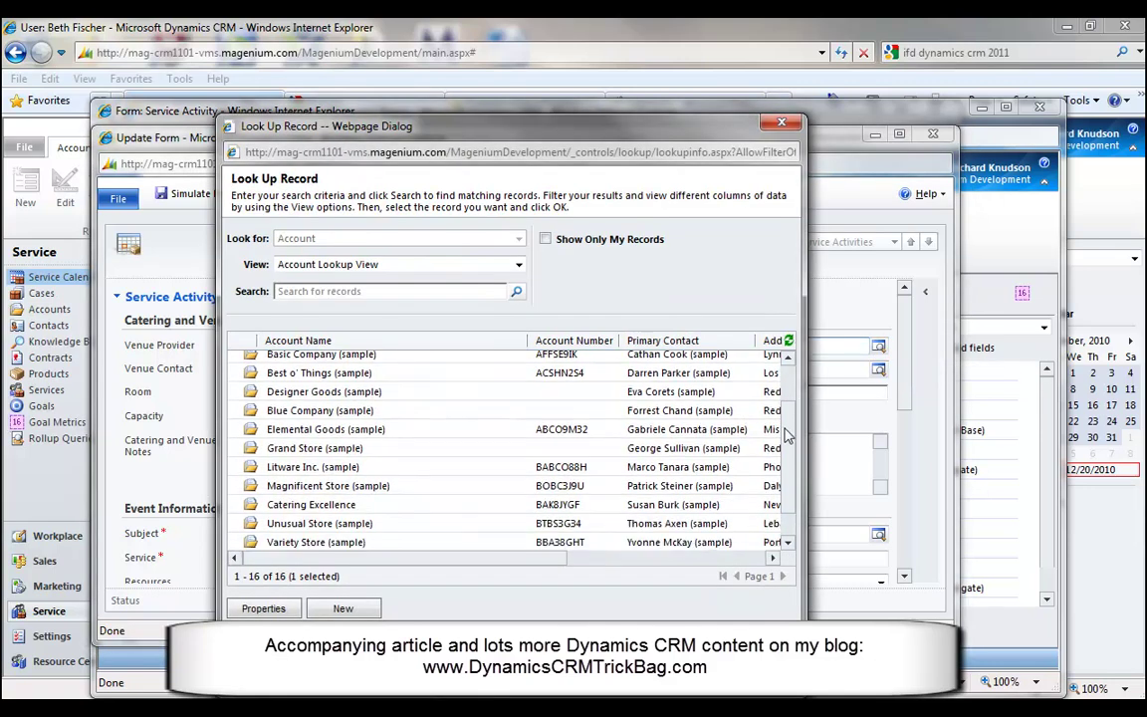
scroll(787, 435, down, 1)
scroll(786, 369, up, 3)
scroll(781, 504, down, 3)
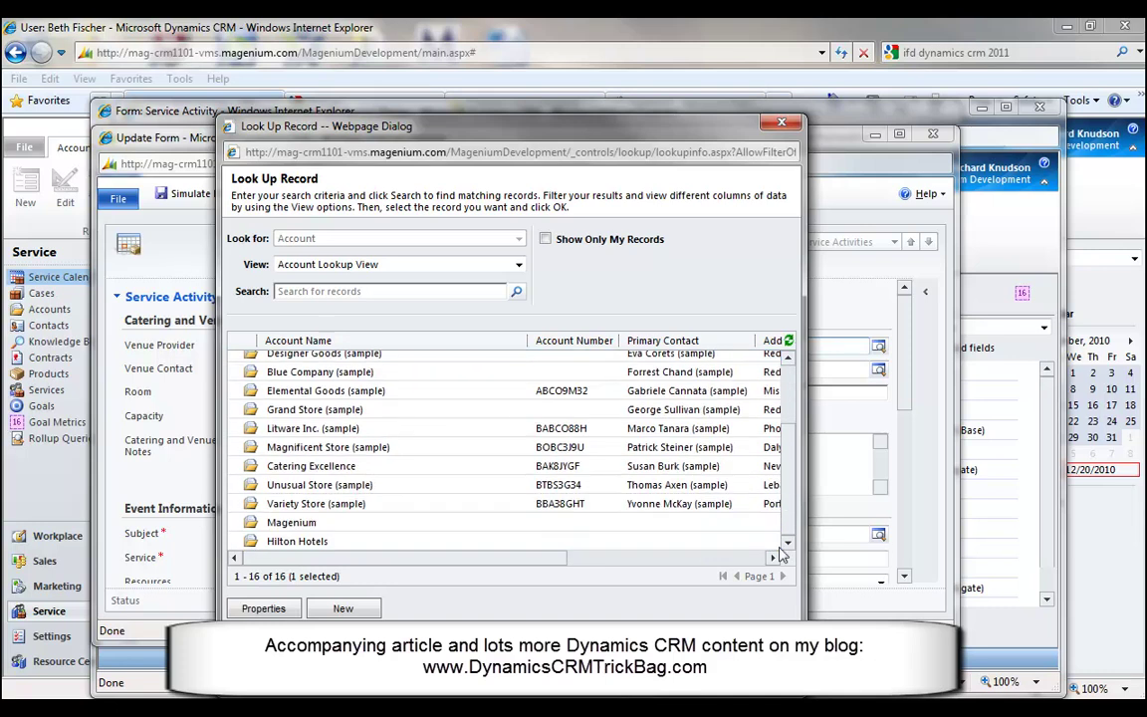
scroll(783, 478, up, 3)
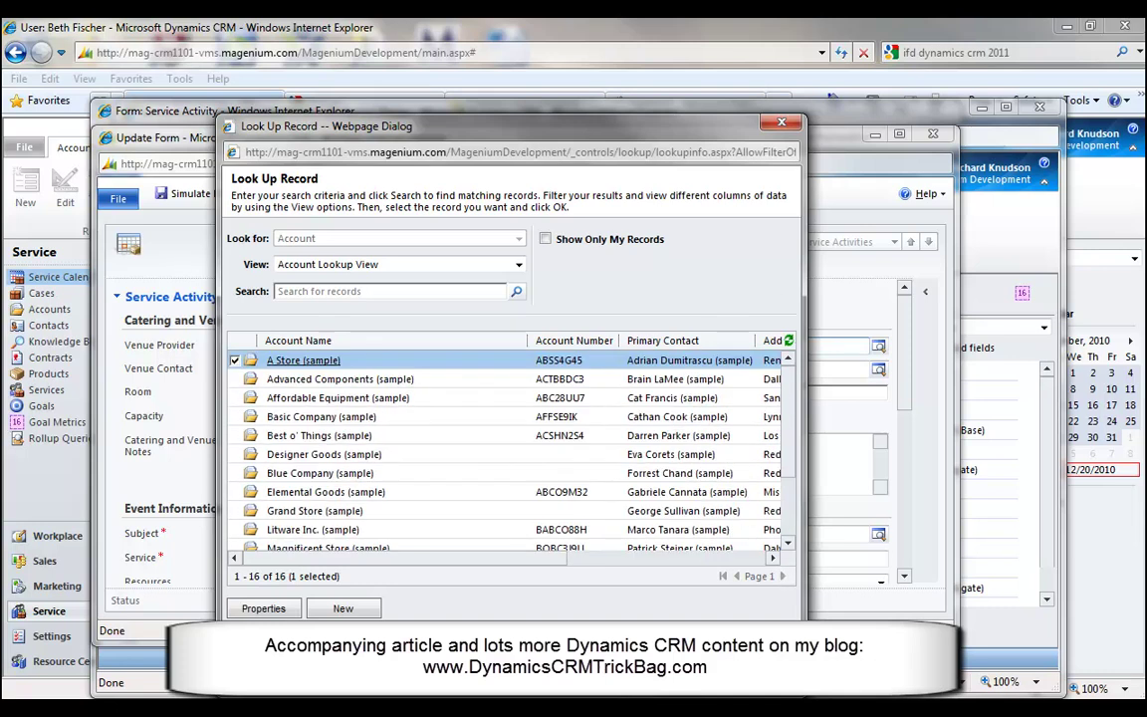
key(Escape)
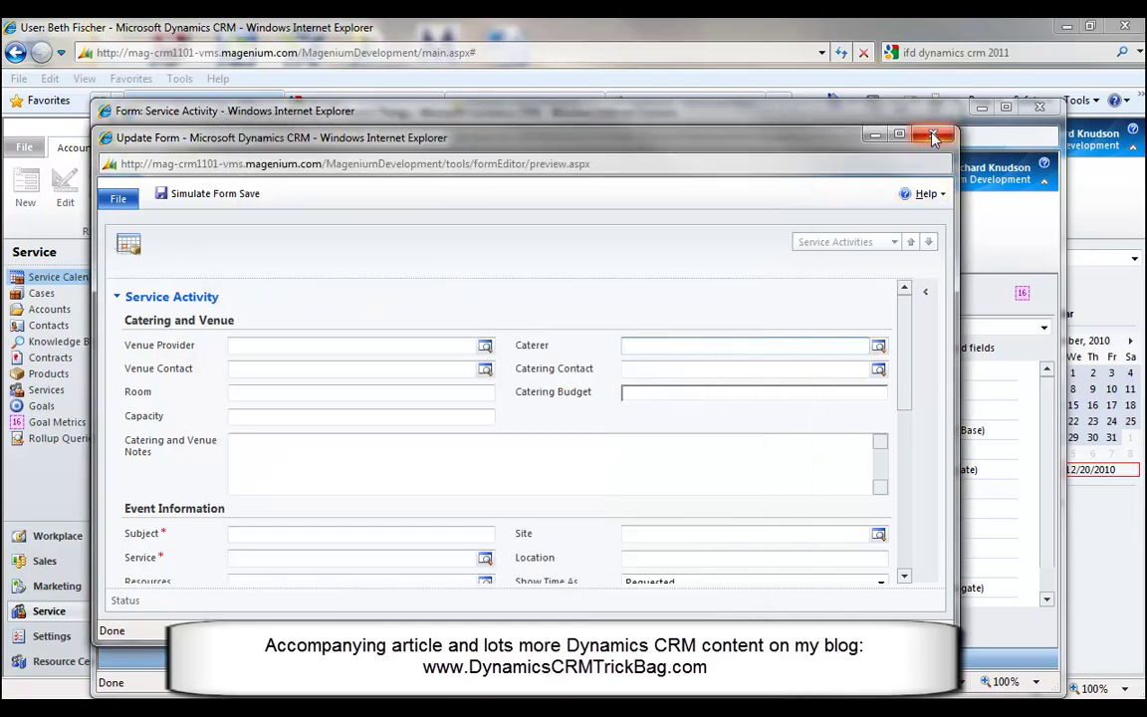
key(alt+F4)
- Set the Caterer field's default view to * Caterers and disable view selection in its lookup dialog
click(595, 386)
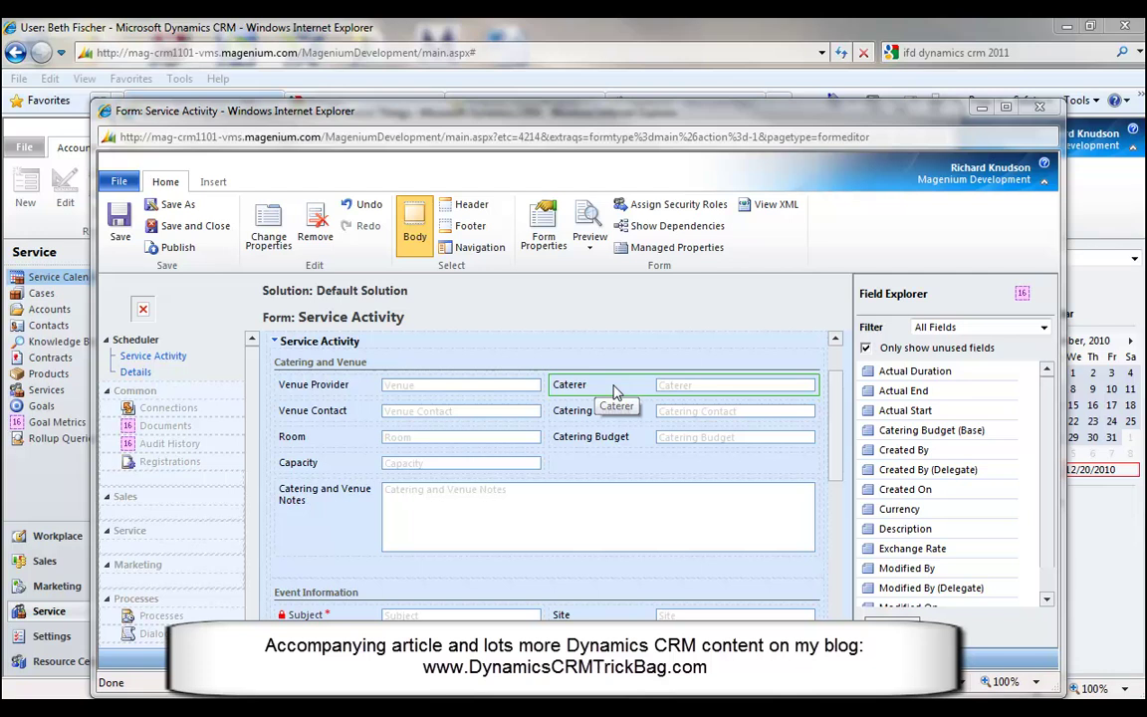
double_click(615, 391)
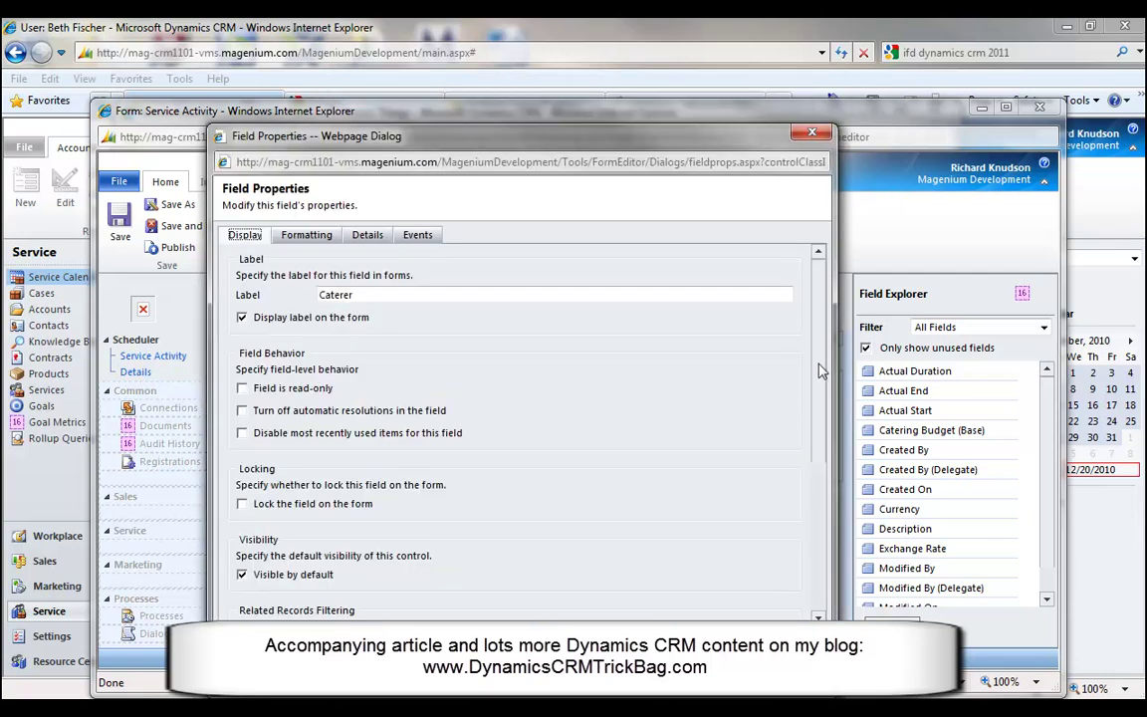
drag(818, 371, 818, 520)
click(343, 521)
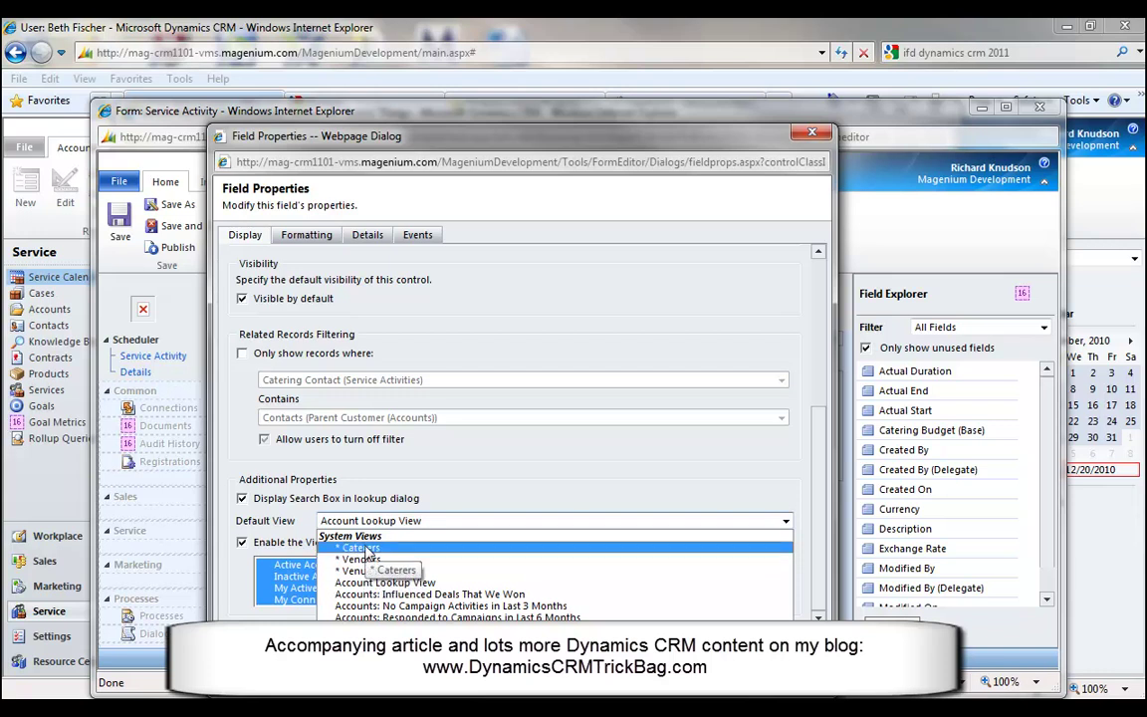
click(369, 549)
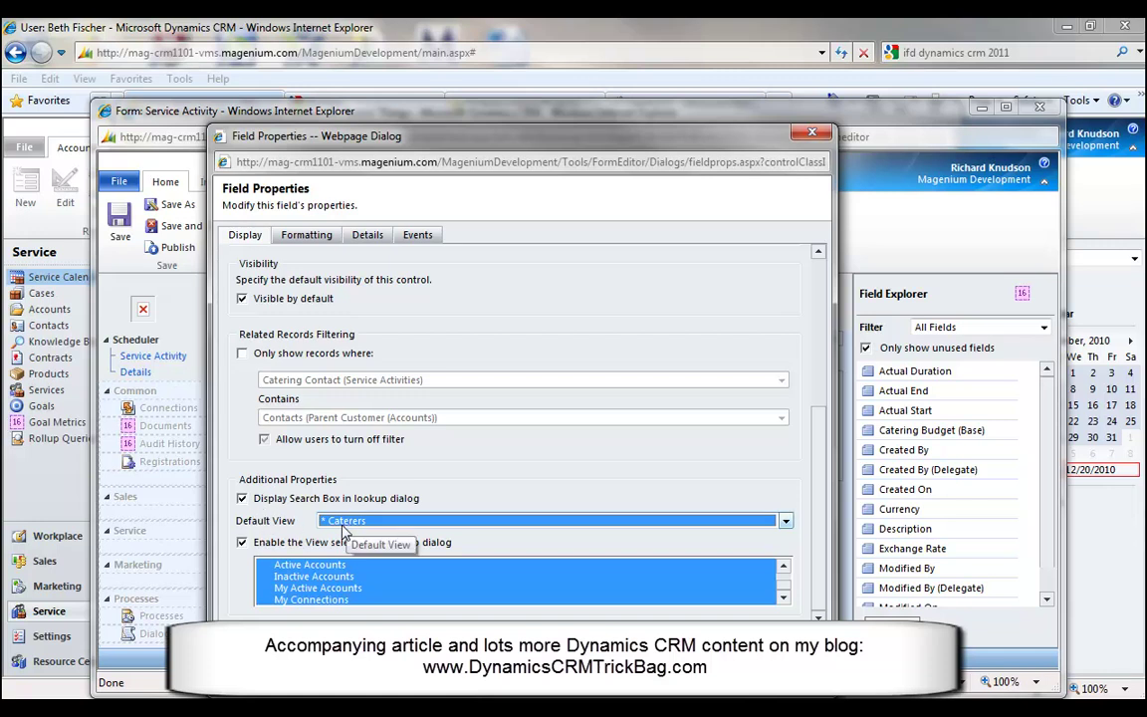
click(242, 544)
click(243, 544)
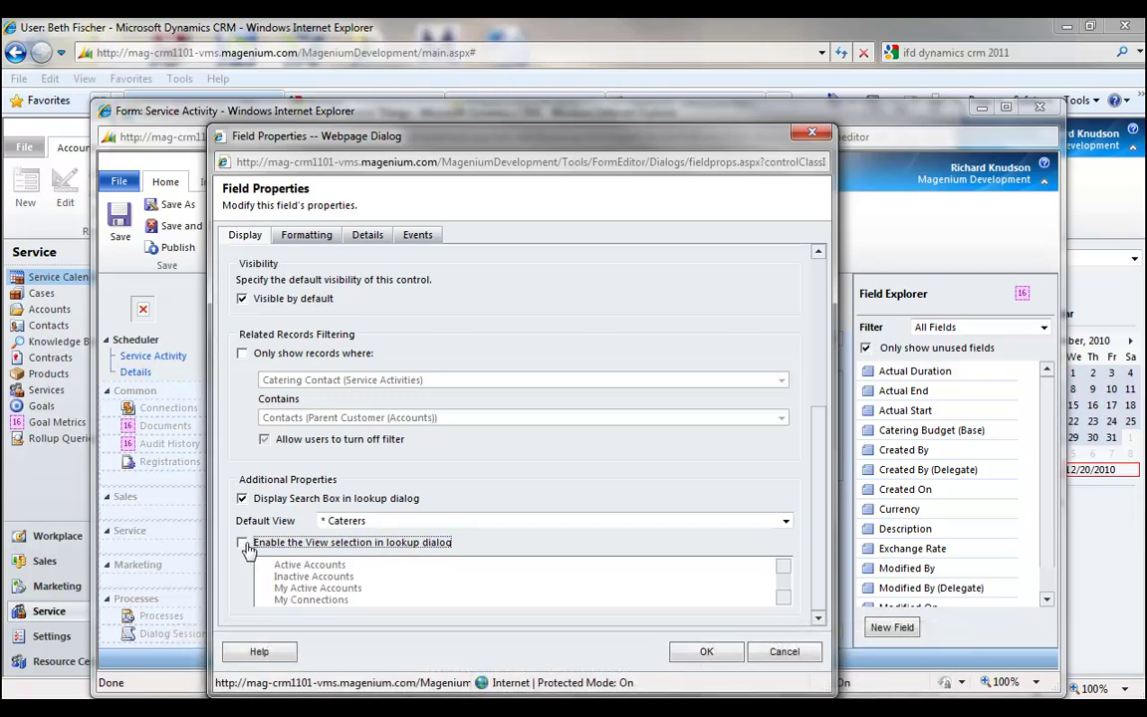
click(706, 651)
- Preview the update form, test the Caterer lookup by choosing Basic Company (sample), and close the preview
click(590, 256)
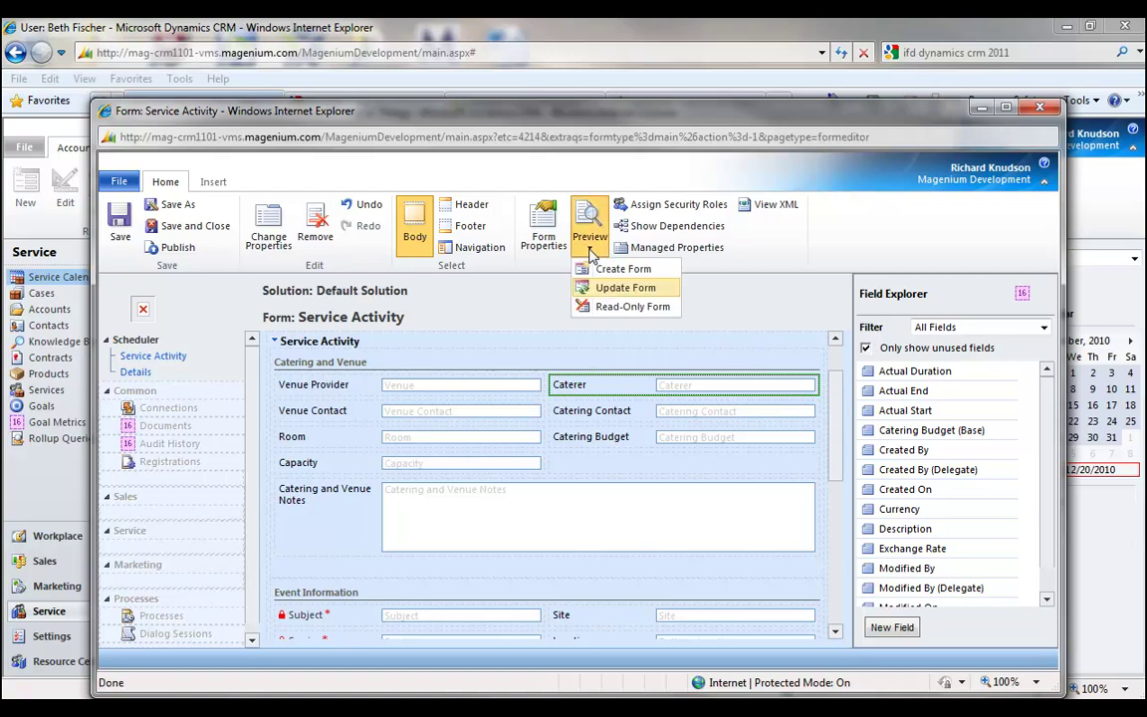
click(614, 287)
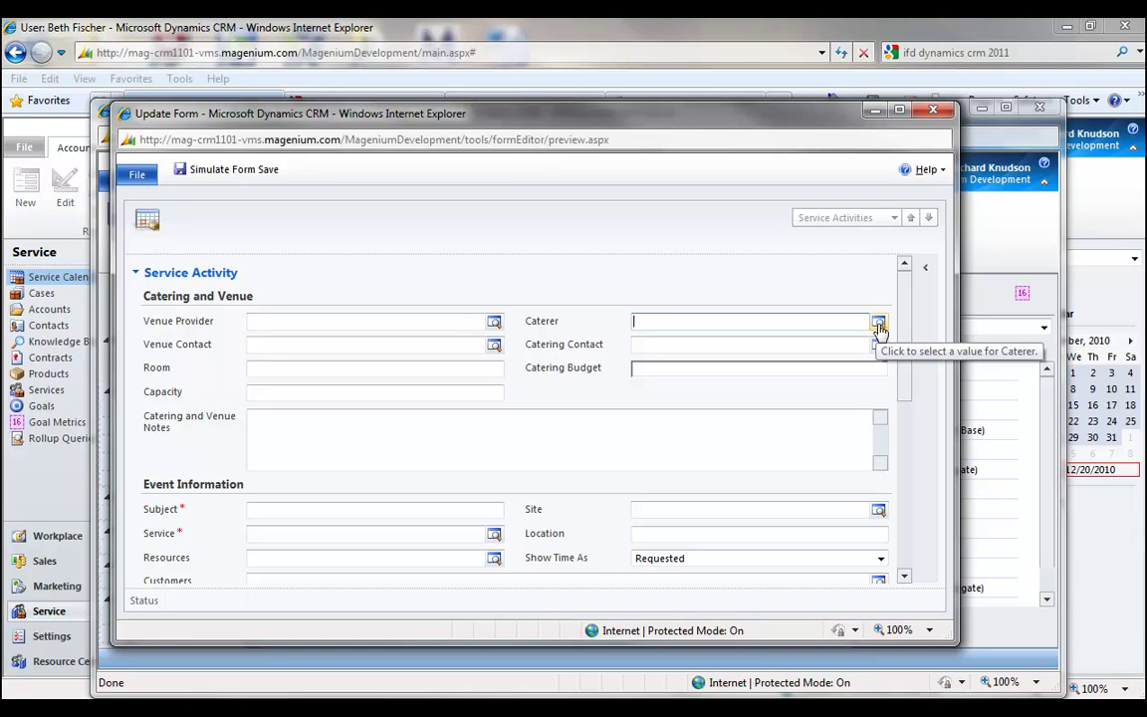
click(879, 324)
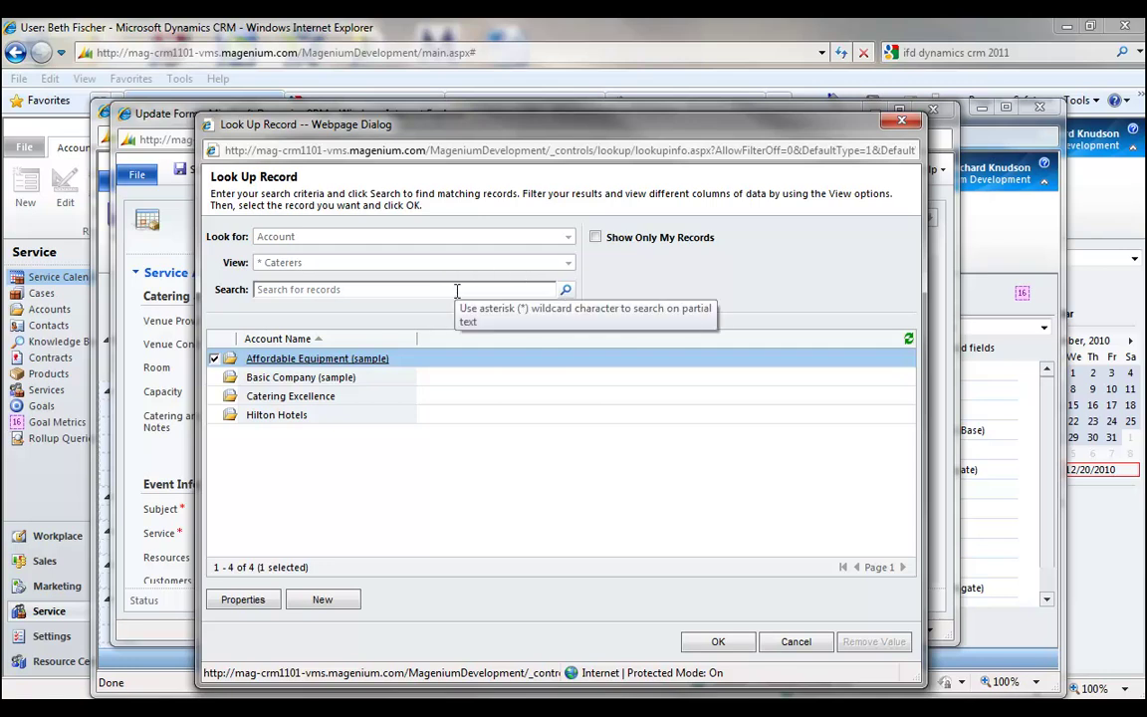
double_click(473, 383)
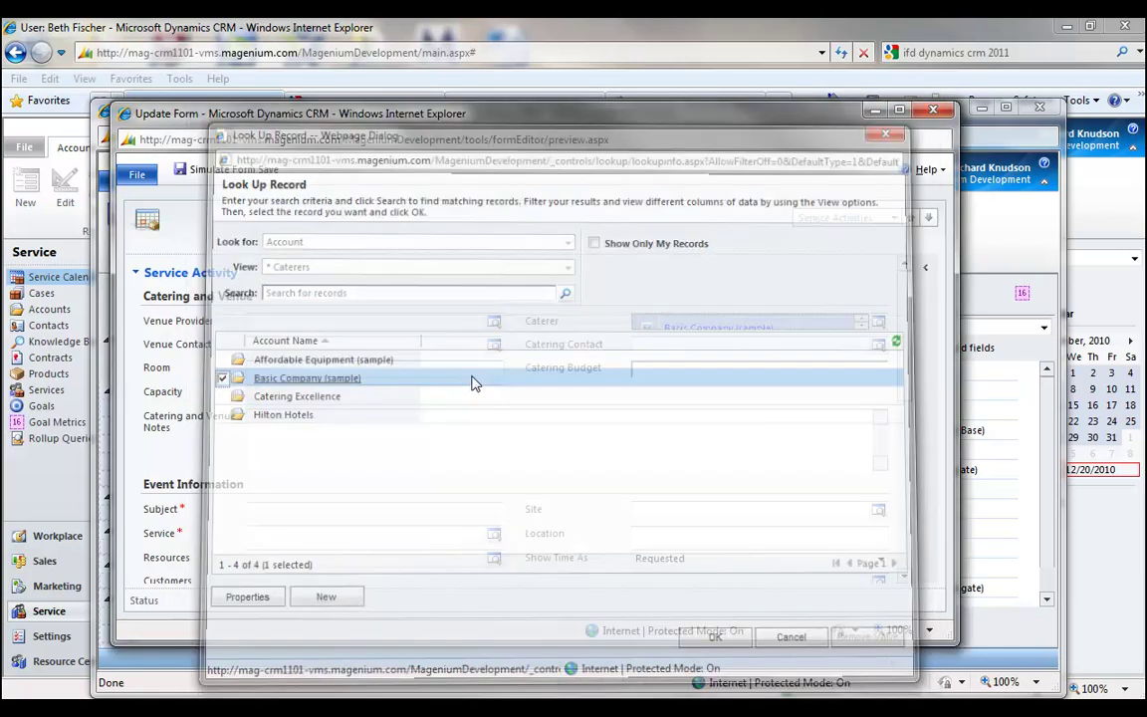
click(933, 110)
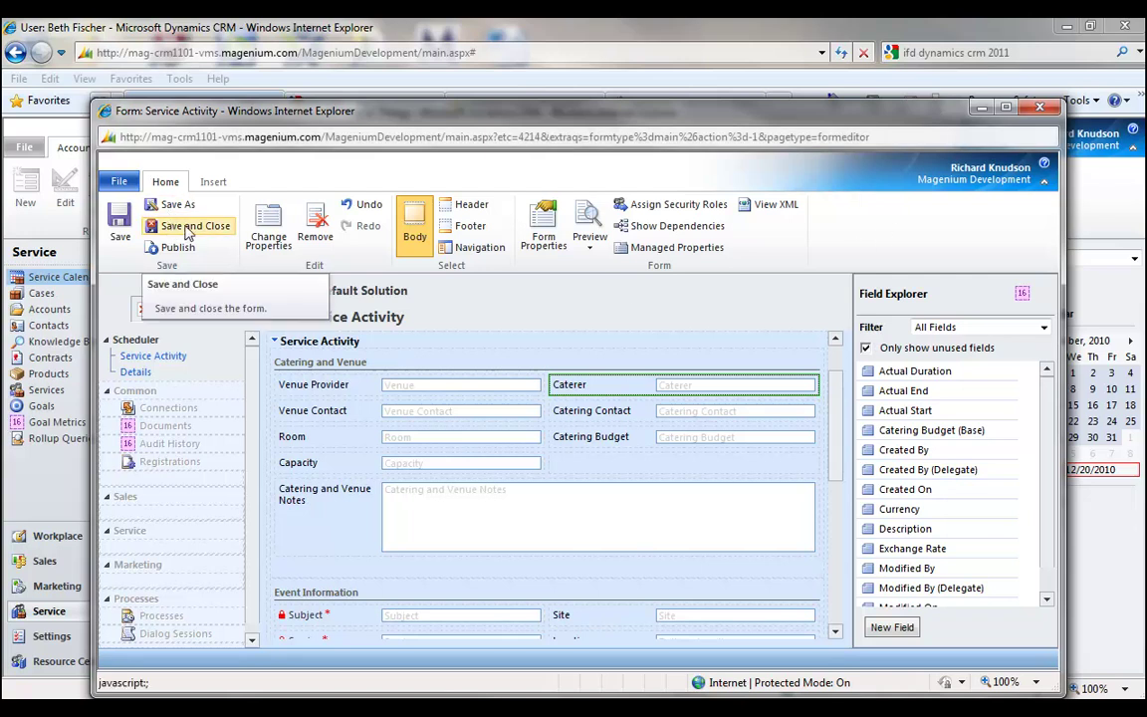
- Save and close the edited form, and open the Customization Session for Best o' Things service activity with the Scheduler form
click(187, 231)
click(314, 228)
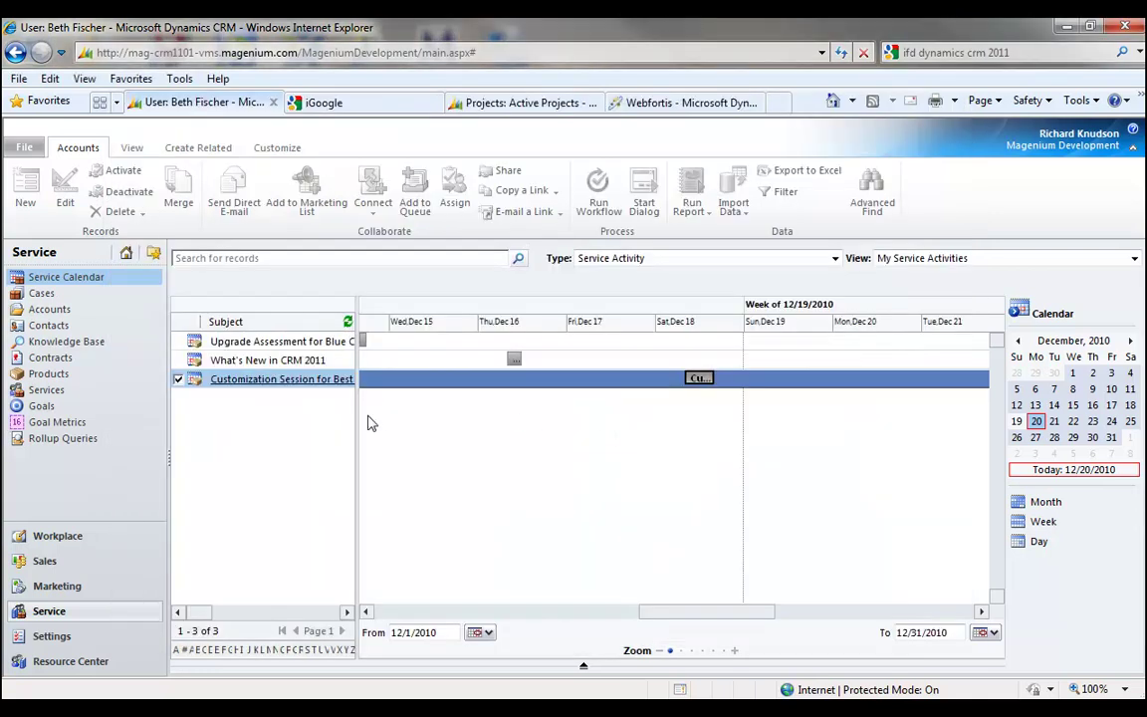
double_click(698, 379)
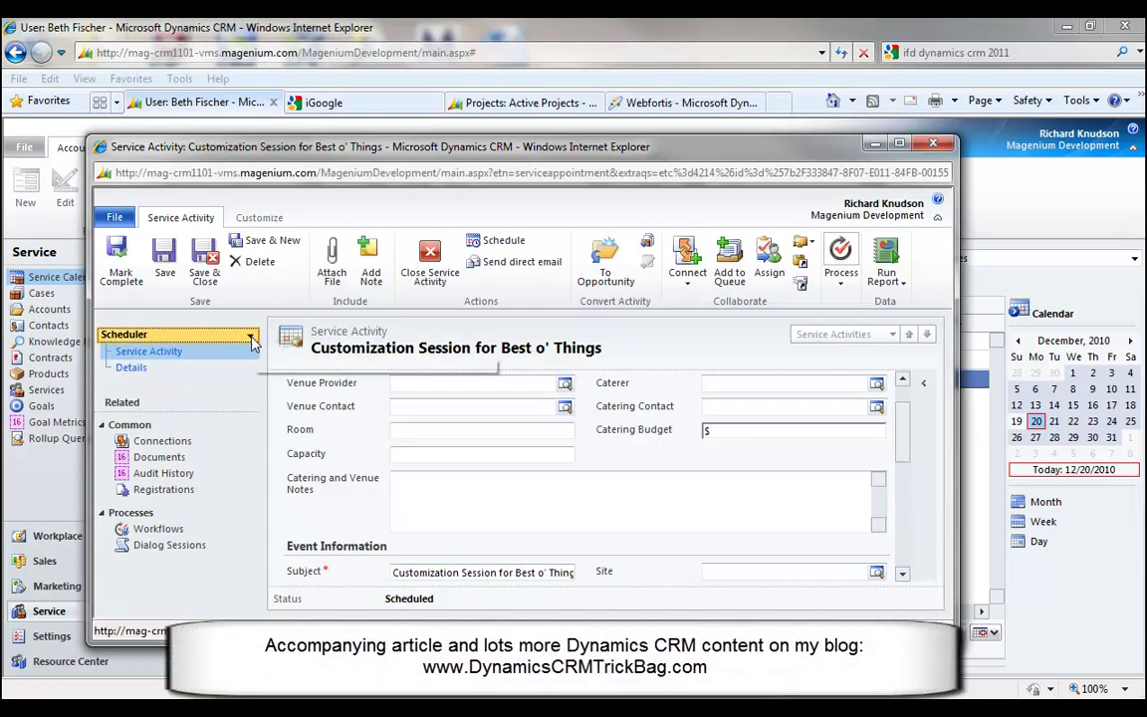
click(252, 340)
click(167, 375)
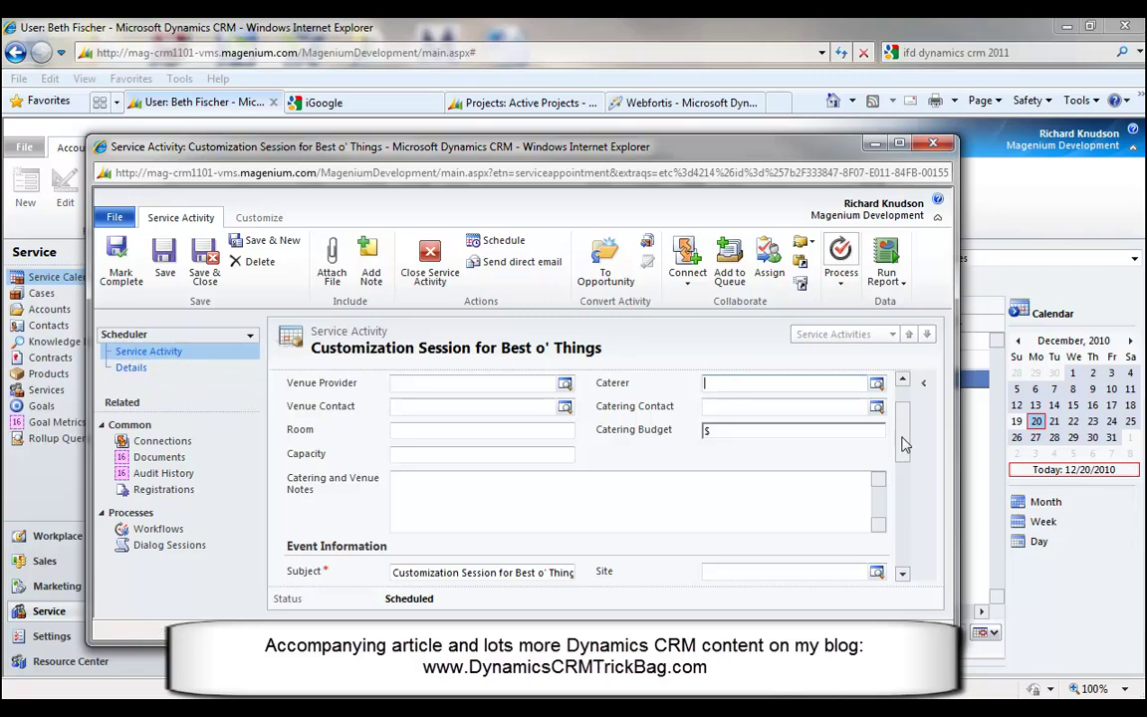
- Look up the Caterer for the service activity and choose the Catering Excellence account
scroll(901, 438, up, 1)
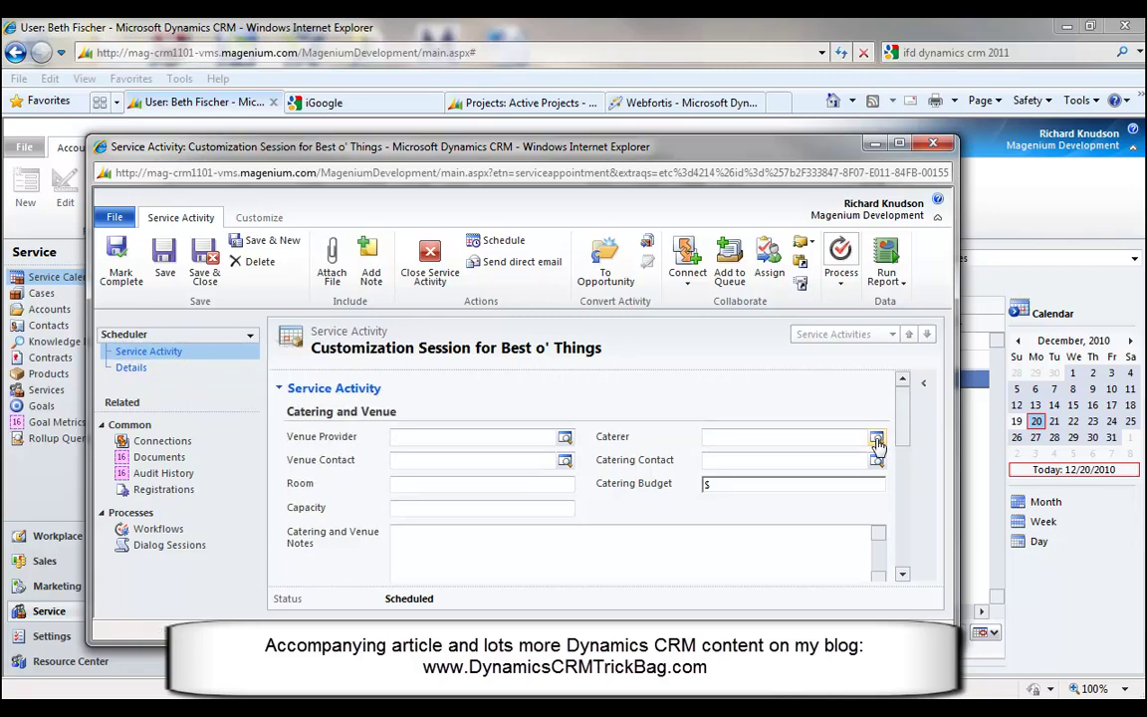
click(876, 441)
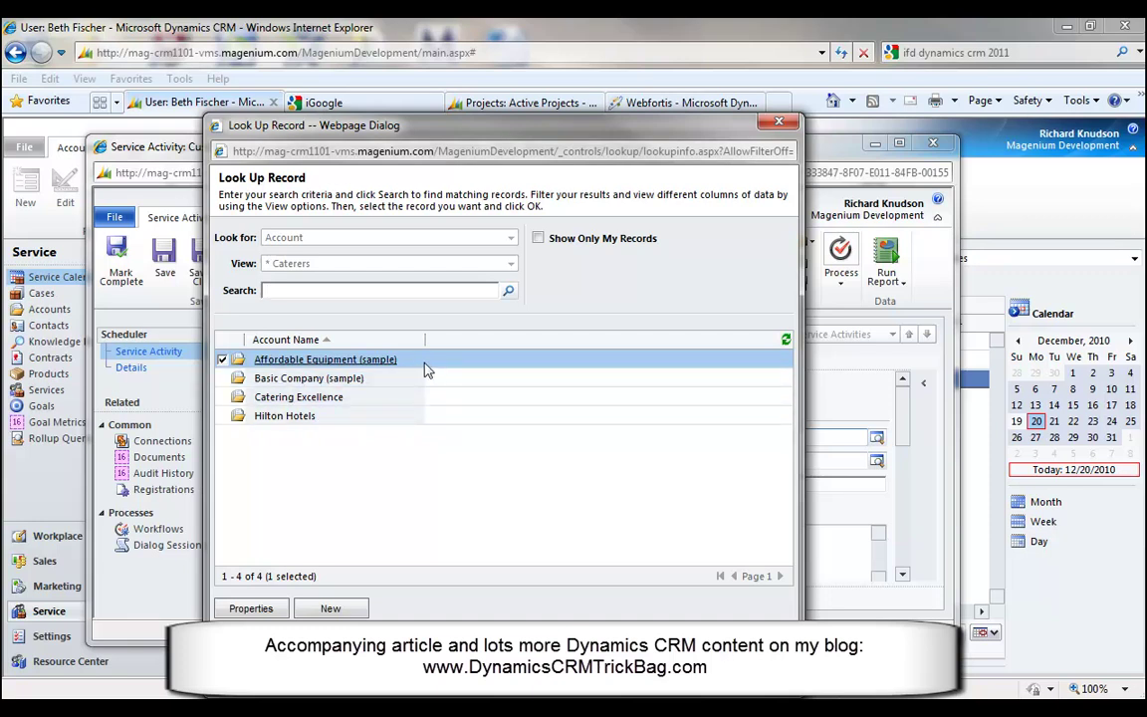
double_click(422, 395)
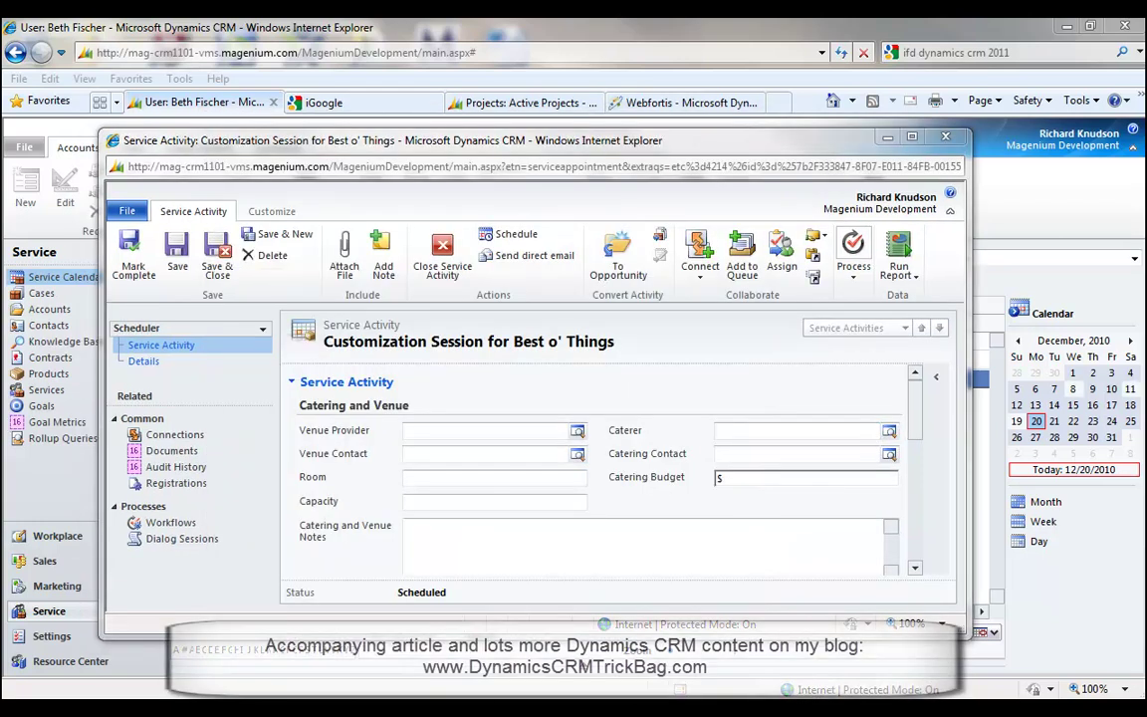